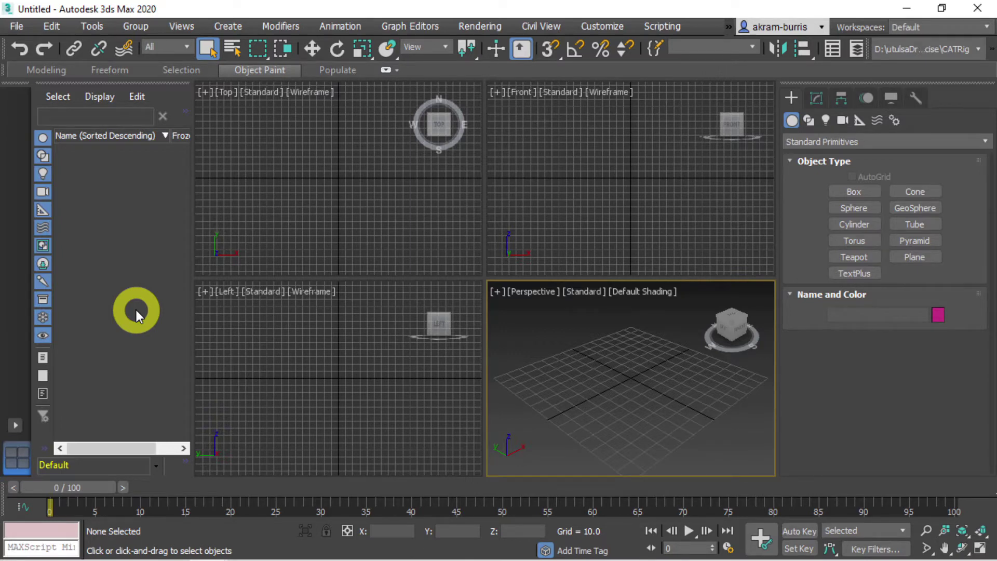
# - Open the scene CMan0002-M3-Cat.max without saving the current one, adopting the file's gamma and LUT settings
pyautogui.click(16, 26)
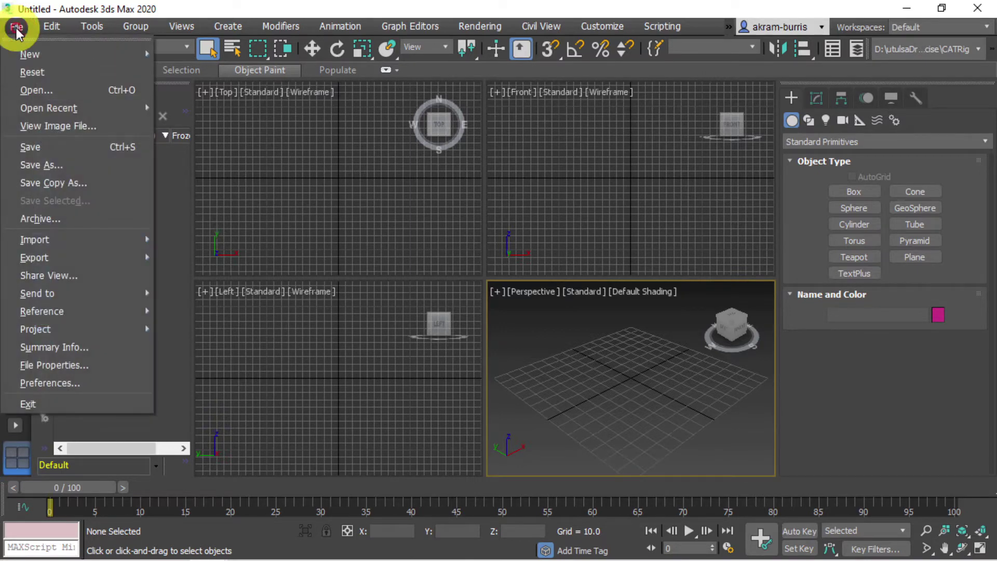
pyautogui.click(22, 90)
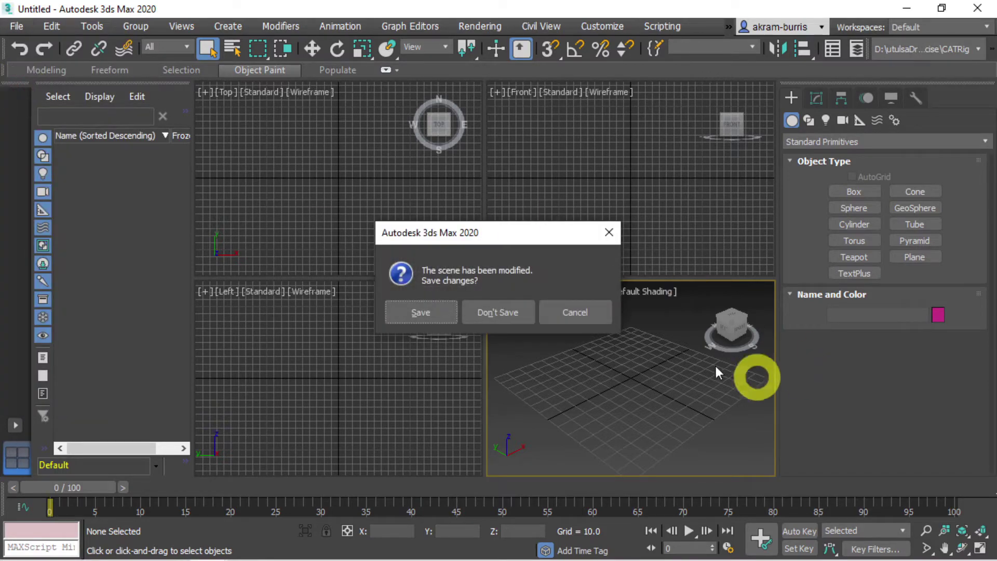
pyautogui.click(521, 315)
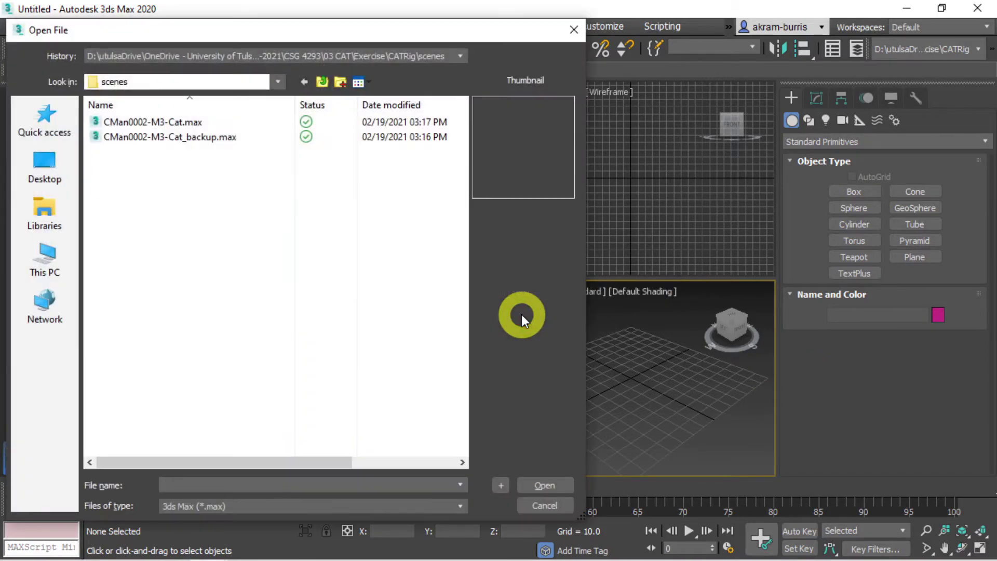
pyautogui.click(182, 124)
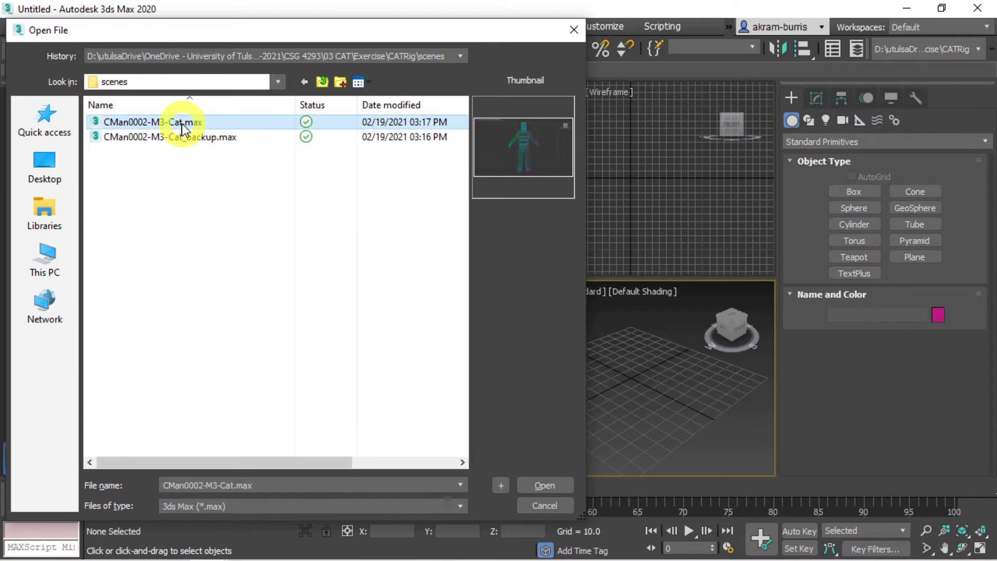
pyautogui.click(568, 493)
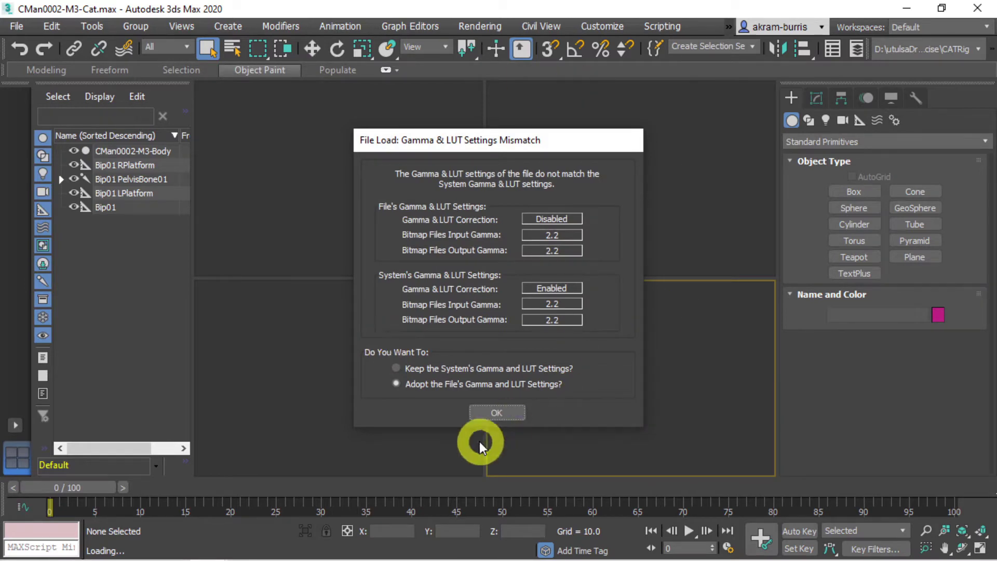
pyautogui.click(494, 411)
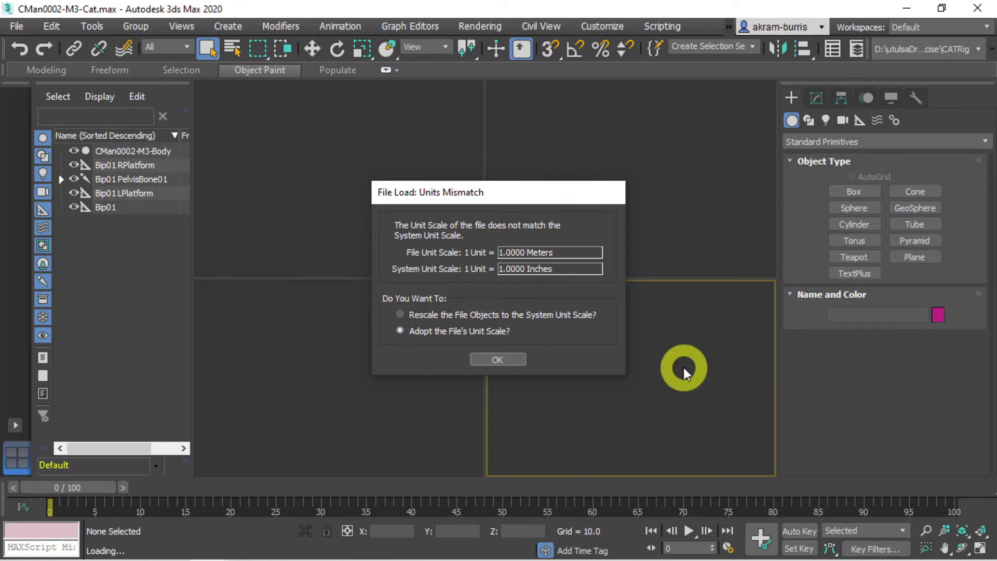
# - Rescale the loaded file's objects to the system unit scale and fit the whole character in all viewports
pyautogui.click(553, 316)
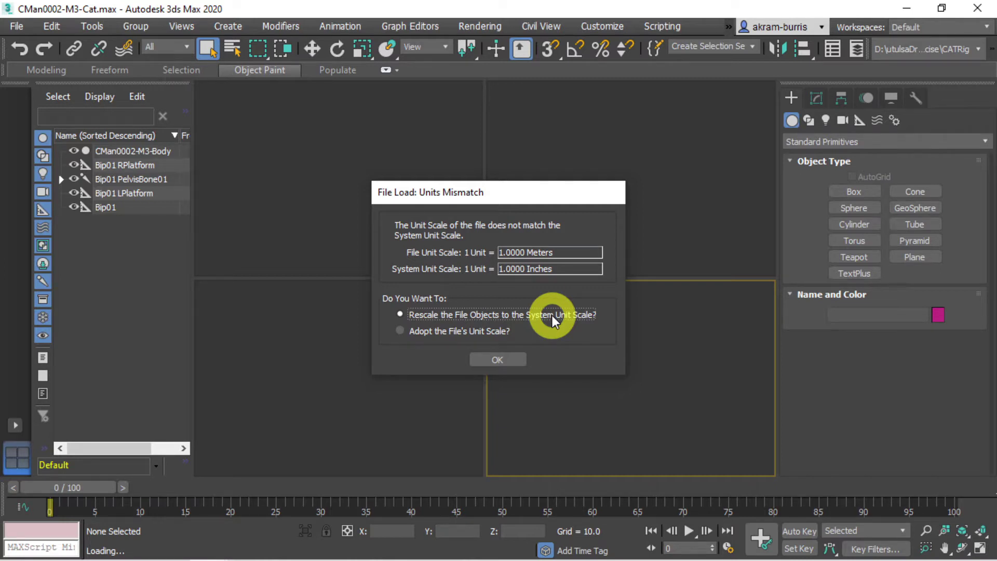
pyautogui.click(511, 366)
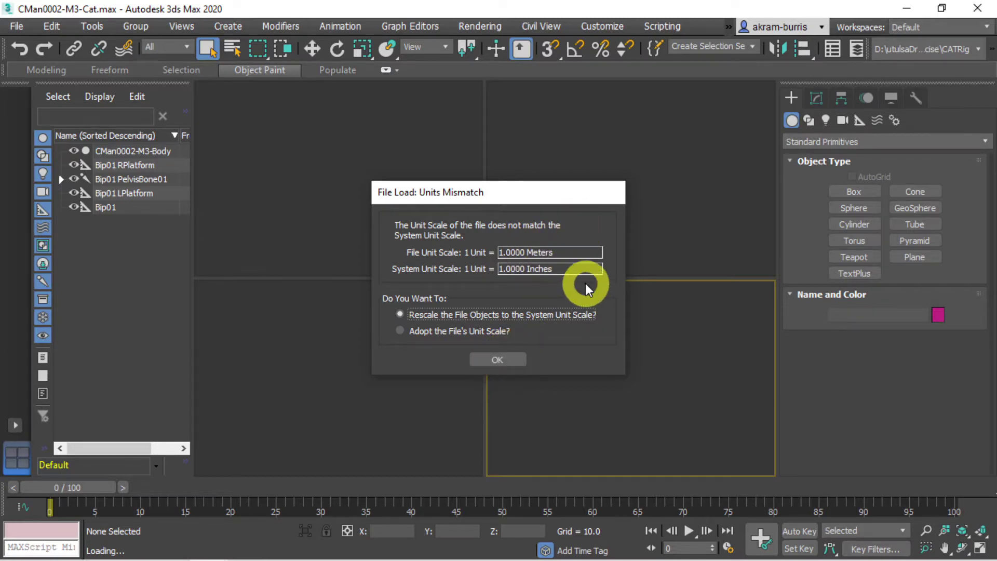
pyautogui.click(517, 359)
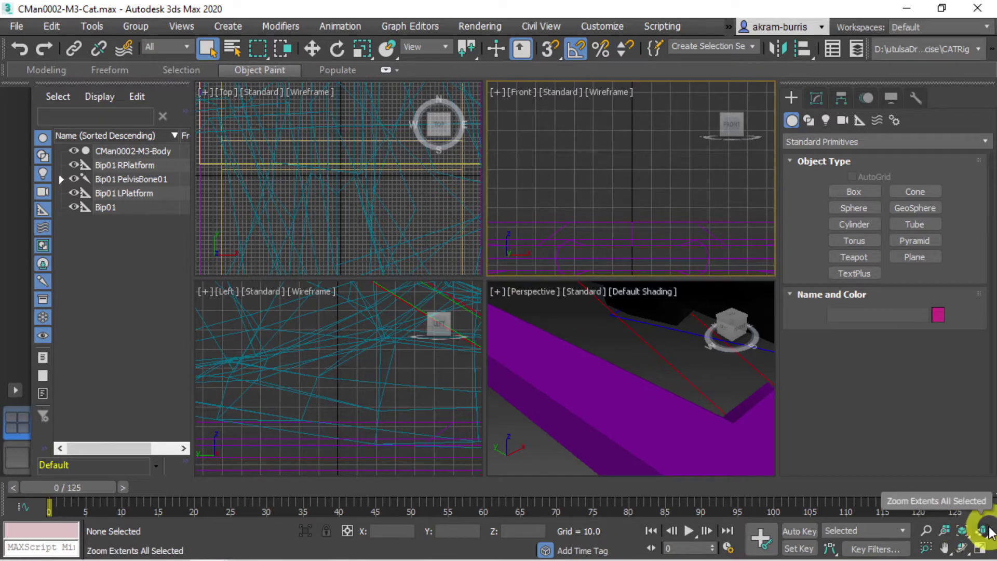
pyautogui.click(963, 528)
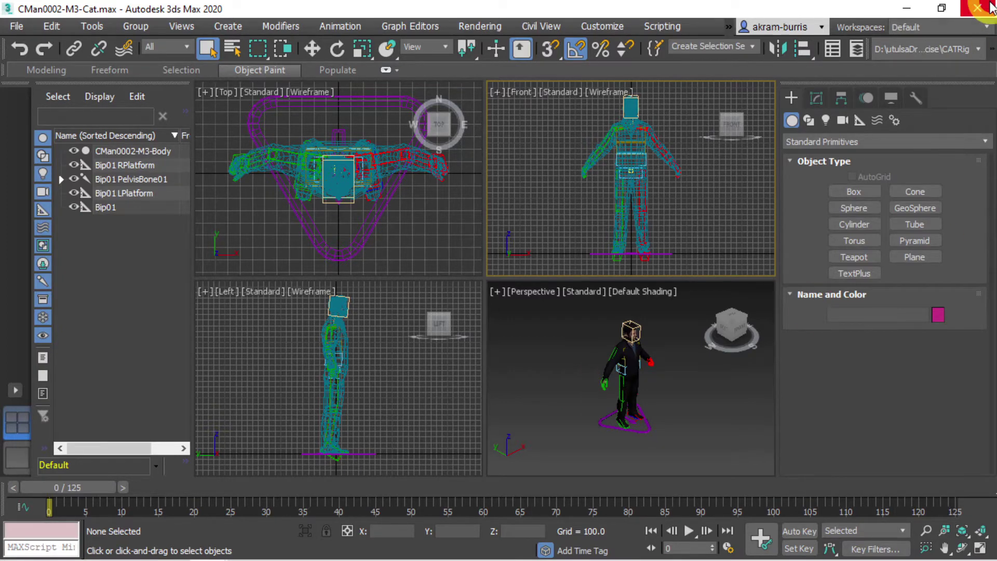
# - Set the system unit scale to 1 unit = 1.0 Meters
pyautogui.click(608, 26)
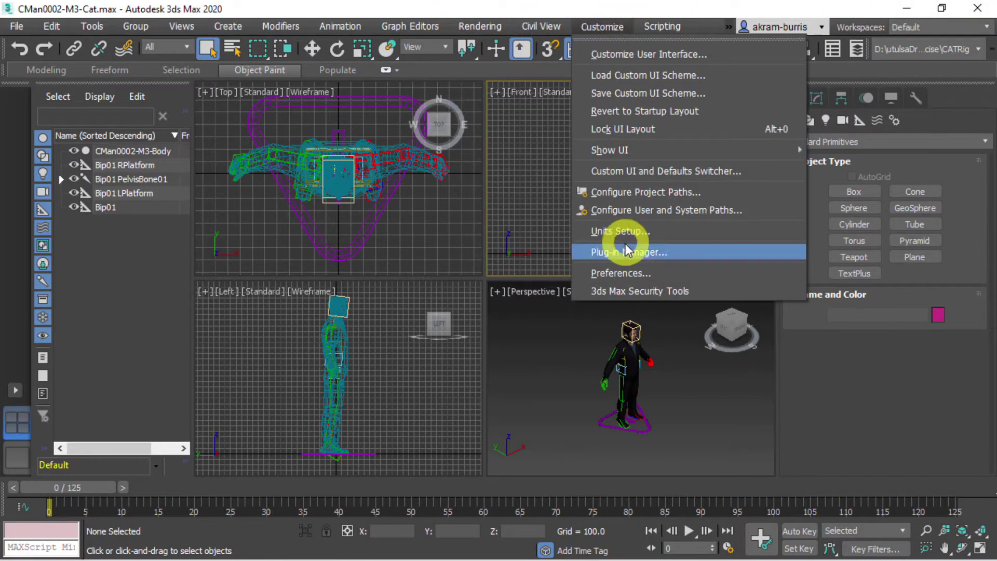
pyautogui.click(619, 231)
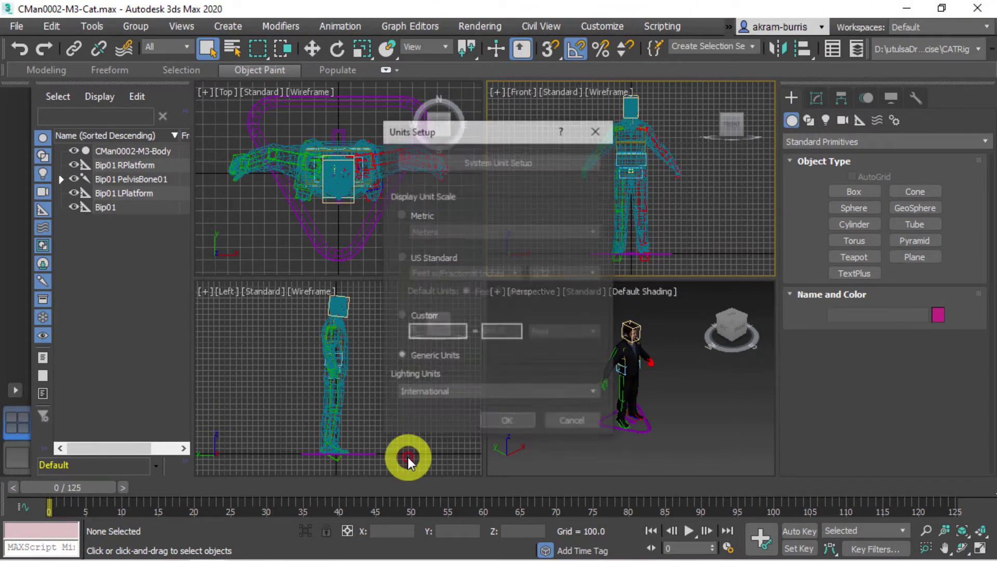
pyautogui.click(493, 157)
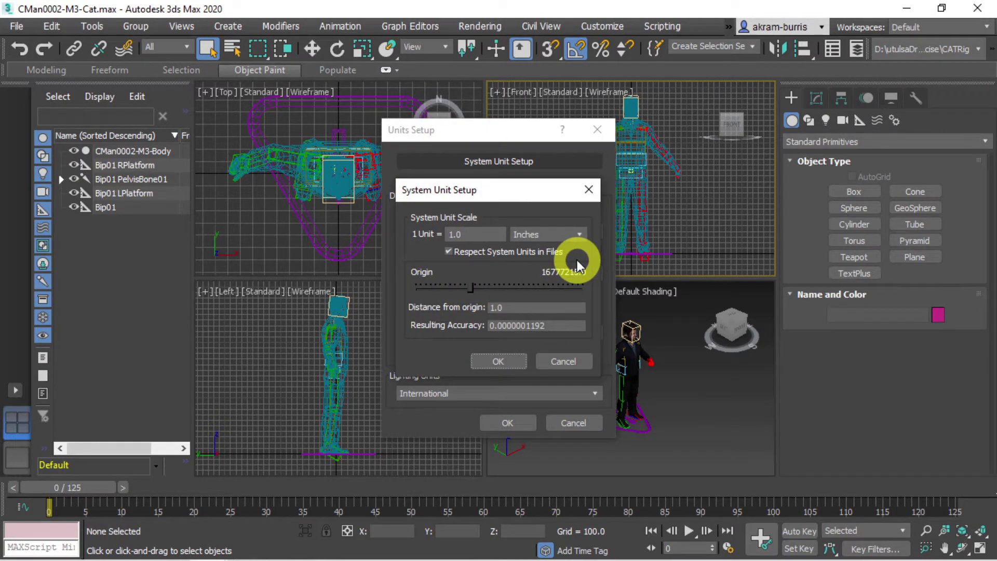
pyautogui.click(586, 234)
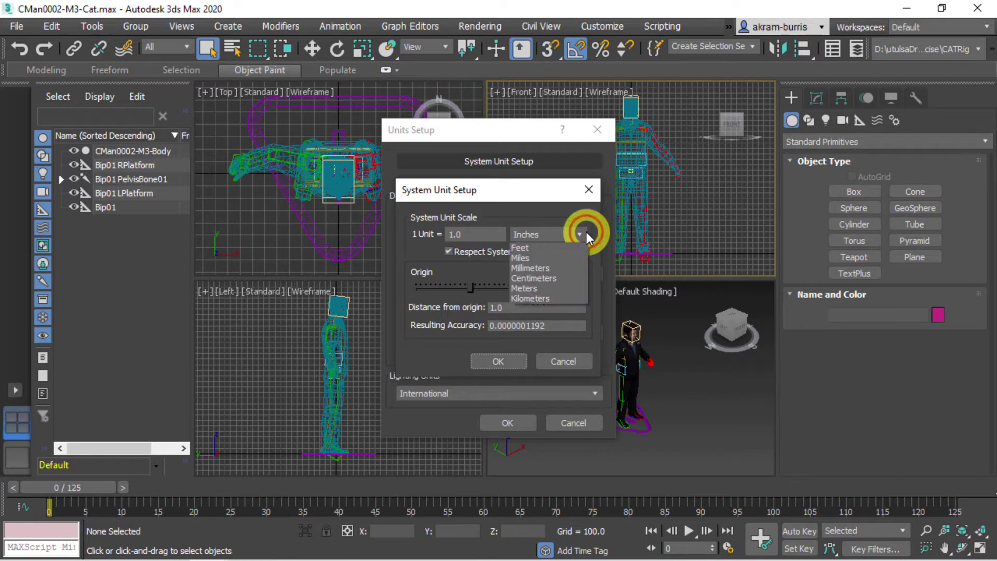
pyautogui.click(556, 298)
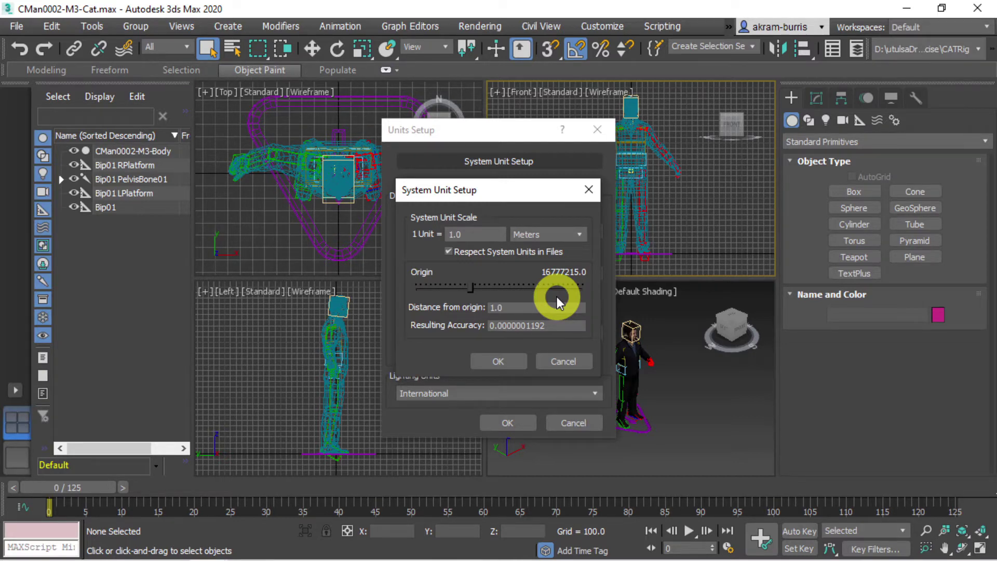
pyautogui.click(495, 364)
pyautogui.click(521, 423)
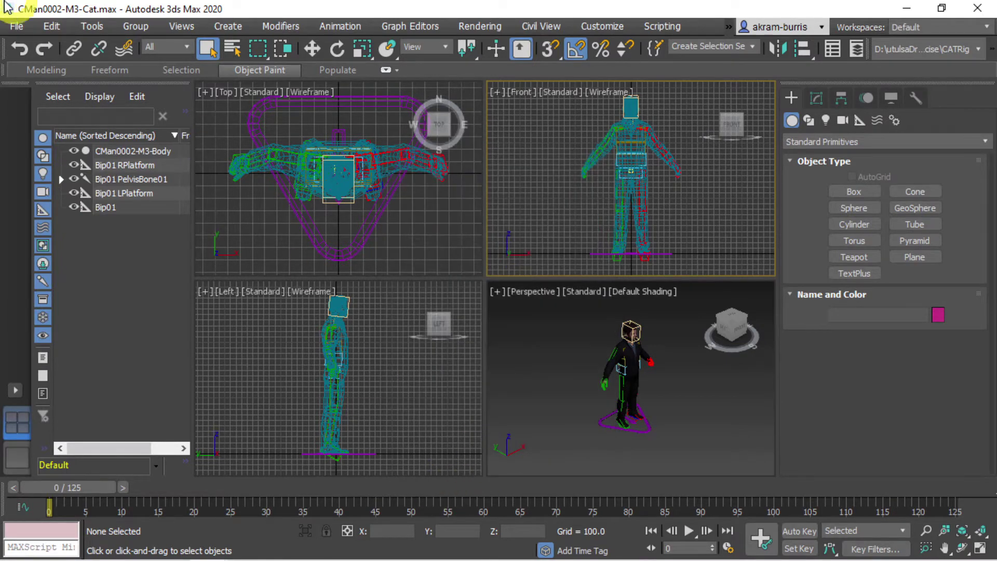
# - Reopen CMan0002-M3-Cat.max, discarding the changes to the current scene, and make the Perspective view active
pyautogui.click(14, 26)
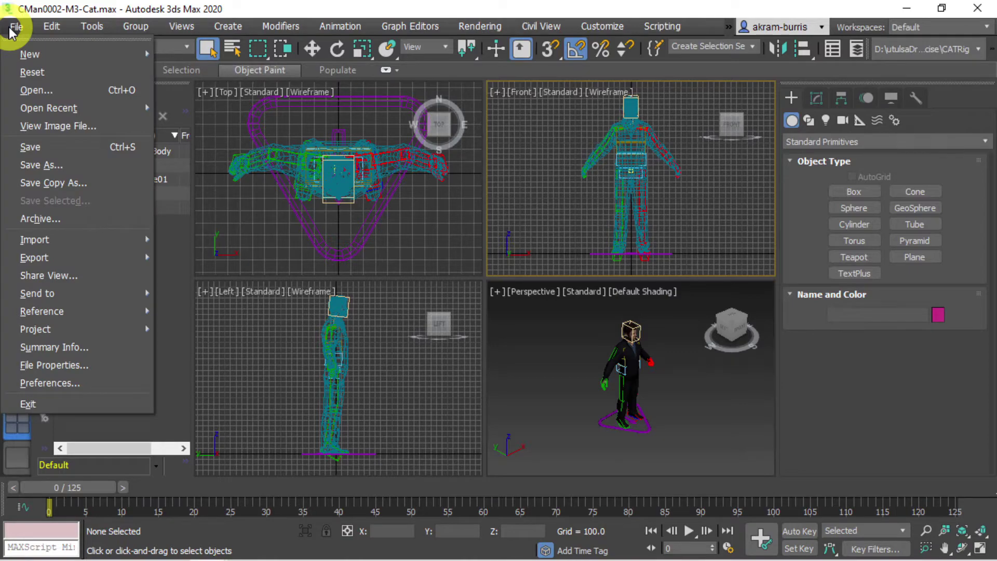
pyautogui.click(45, 90)
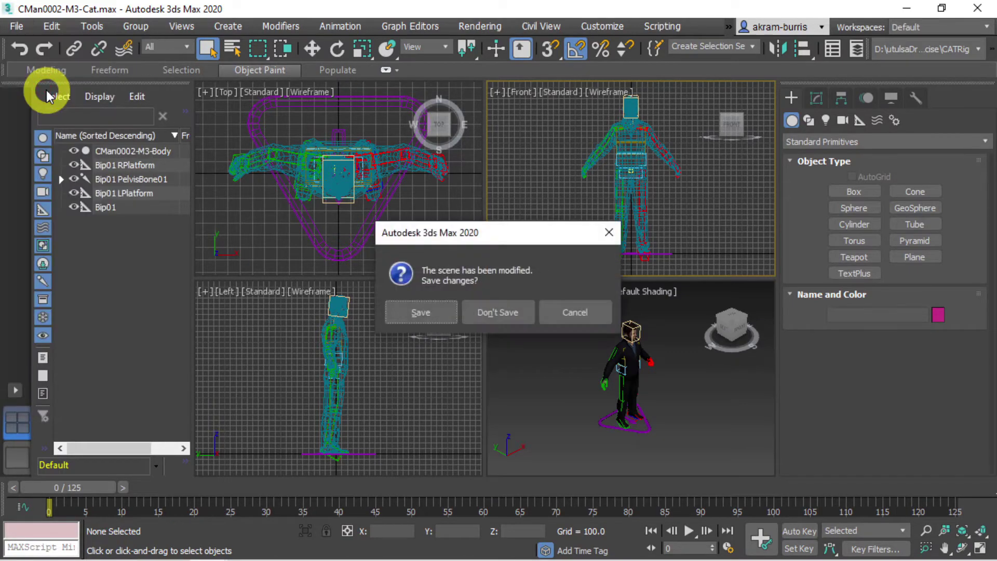
pyautogui.click(497, 312)
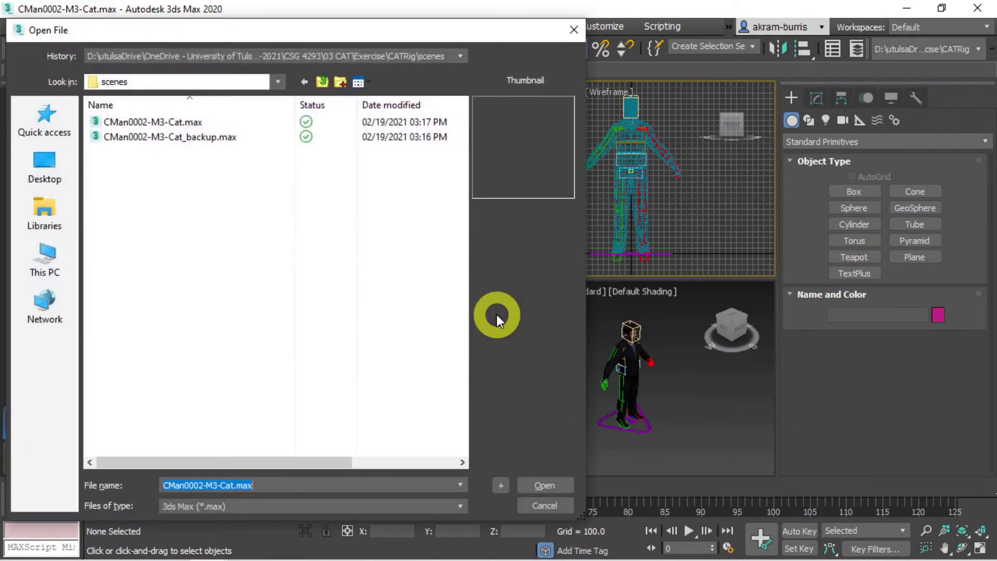
pyautogui.click(158, 123)
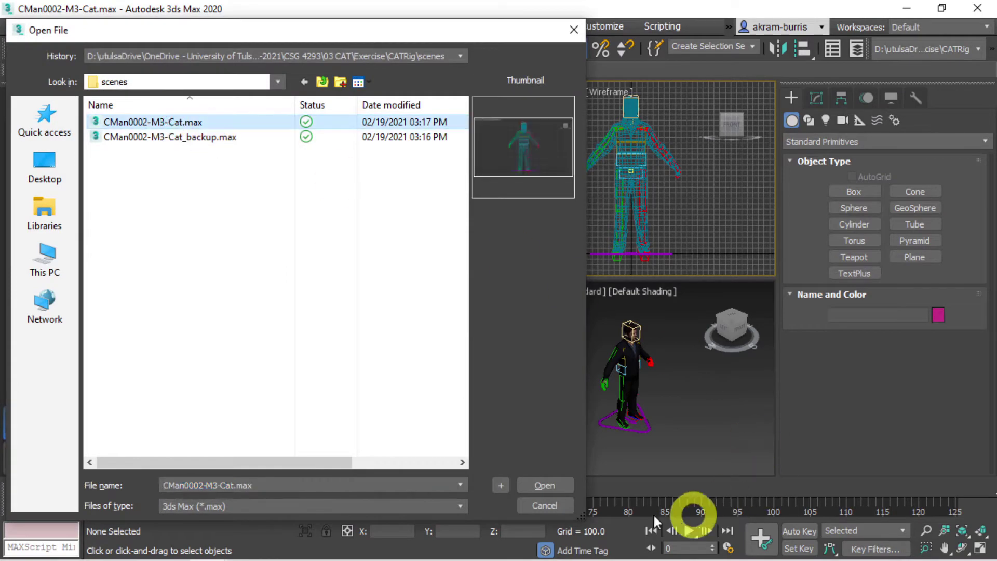
pyautogui.click(526, 486)
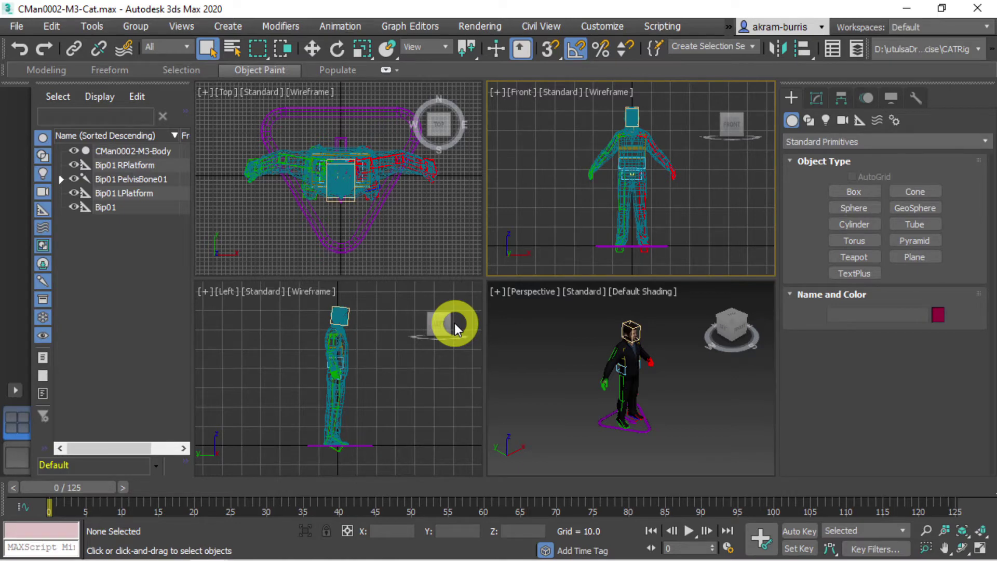
pyautogui.click(506, 358)
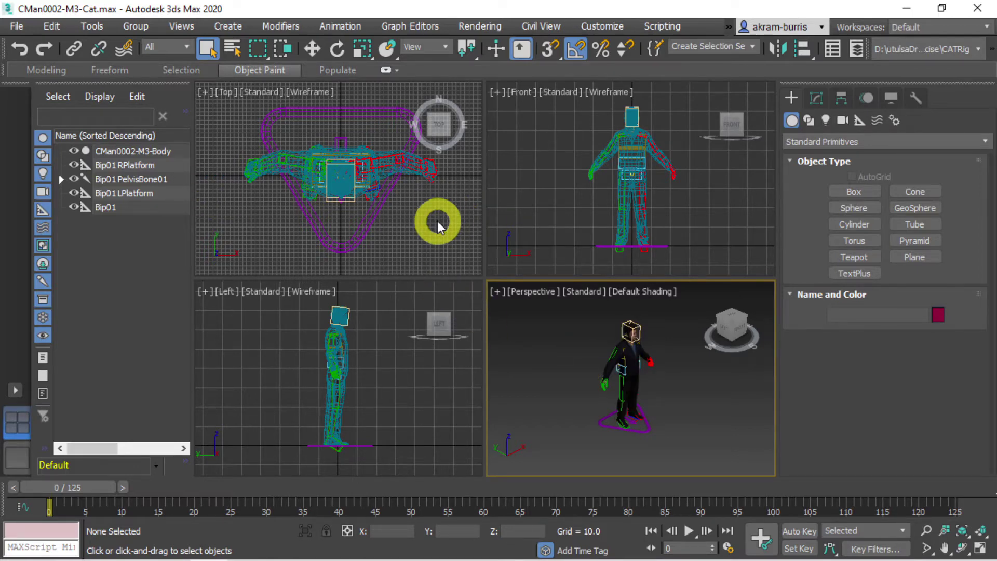
# - Delete the character's Bip01 rig and save a copy of the scene as CMan0002-M3-Cat01.max
pyautogui.click(347, 247)
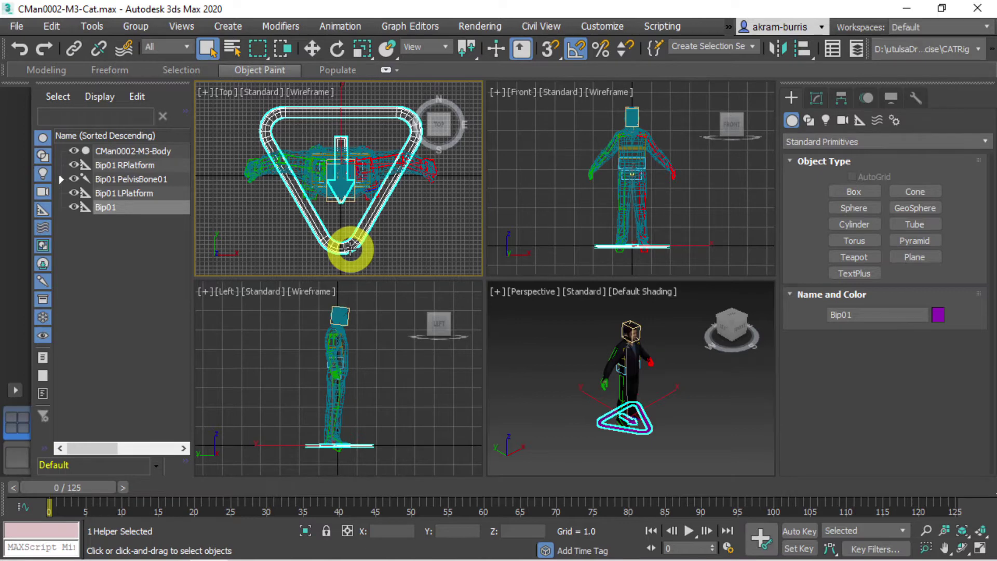
pyautogui.press('Delete')
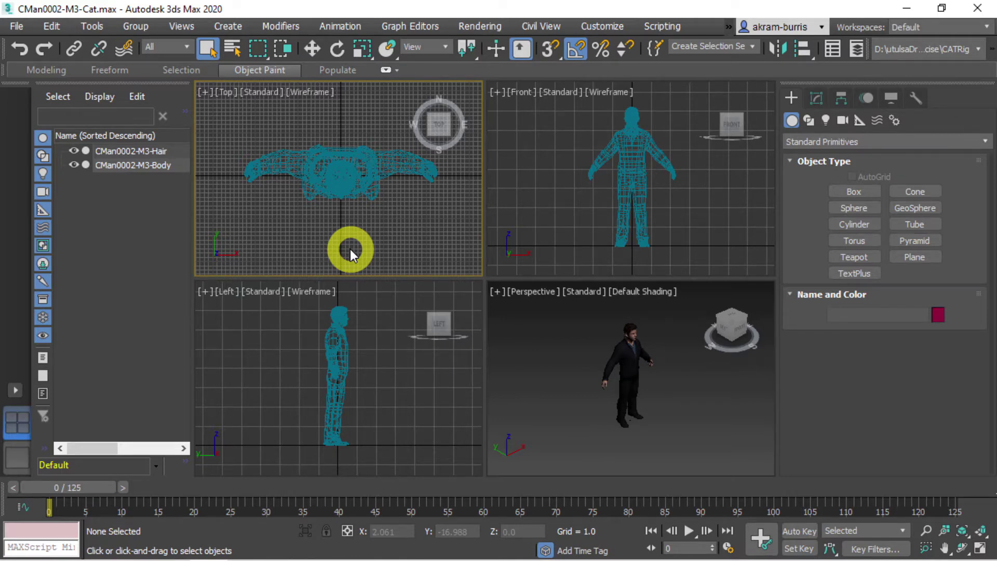
pyautogui.click(17, 28)
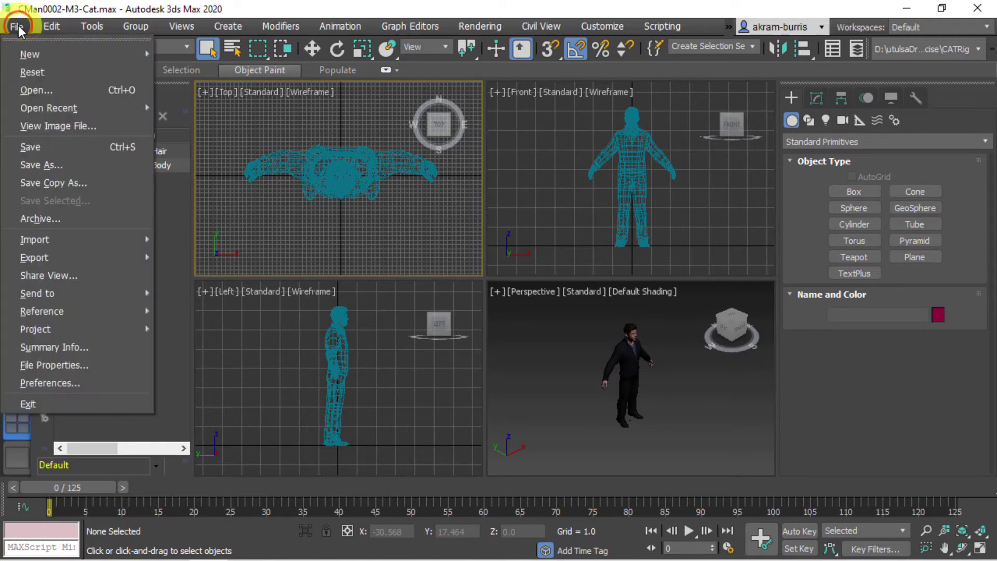
pyautogui.click(51, 175)
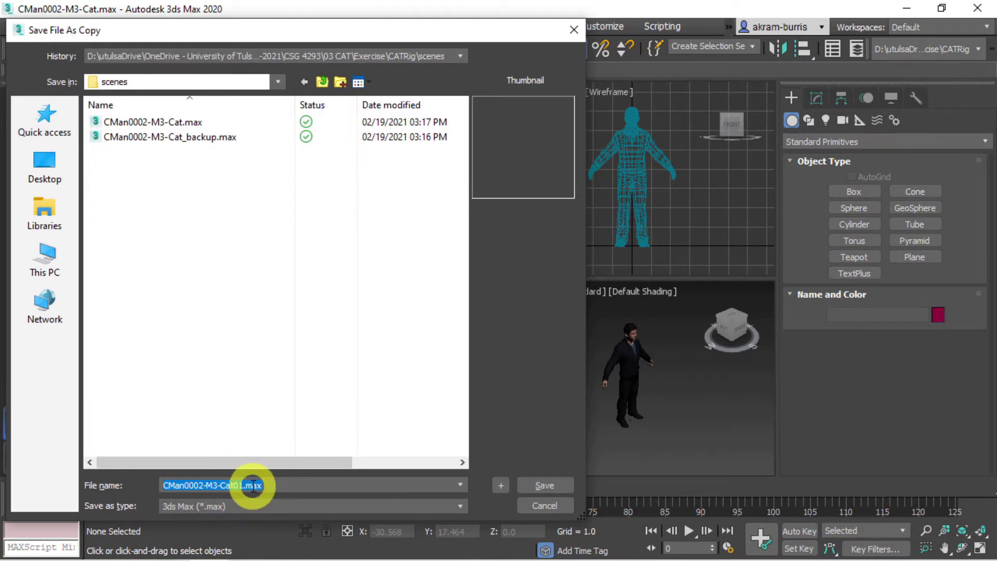
pyautogui.click(566, 484)
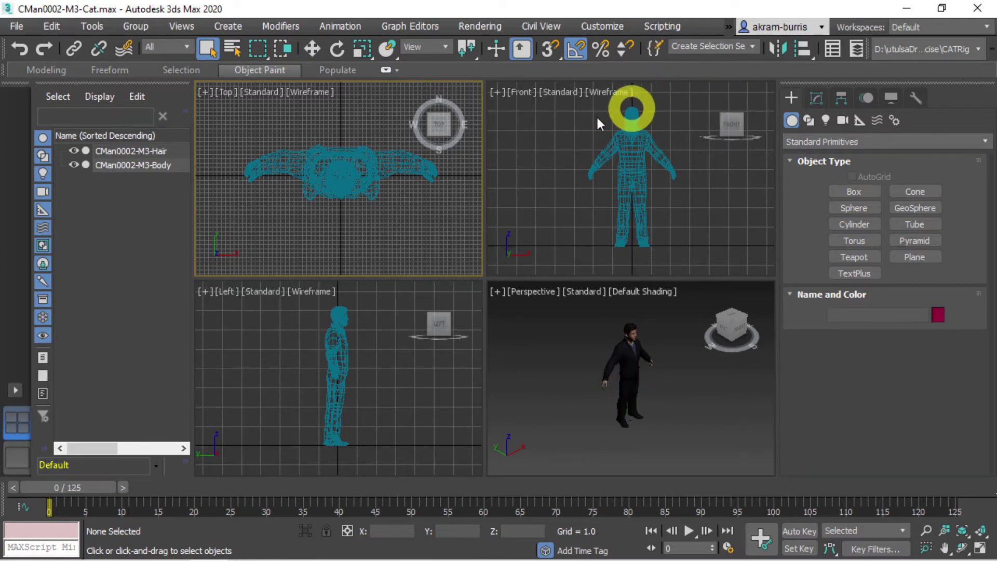
# - Make the character's hair and body meshes see-through and freeze them both
pyautogui.moveTo(571, 103); pyautogui.dragTo(689, 265)
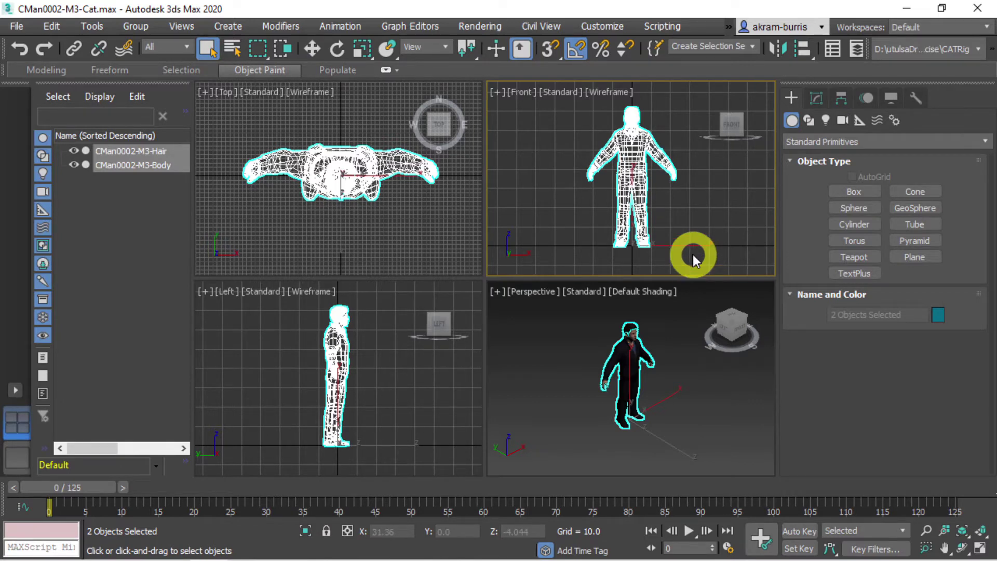
pyautogui.hotkey('alt', 'x')
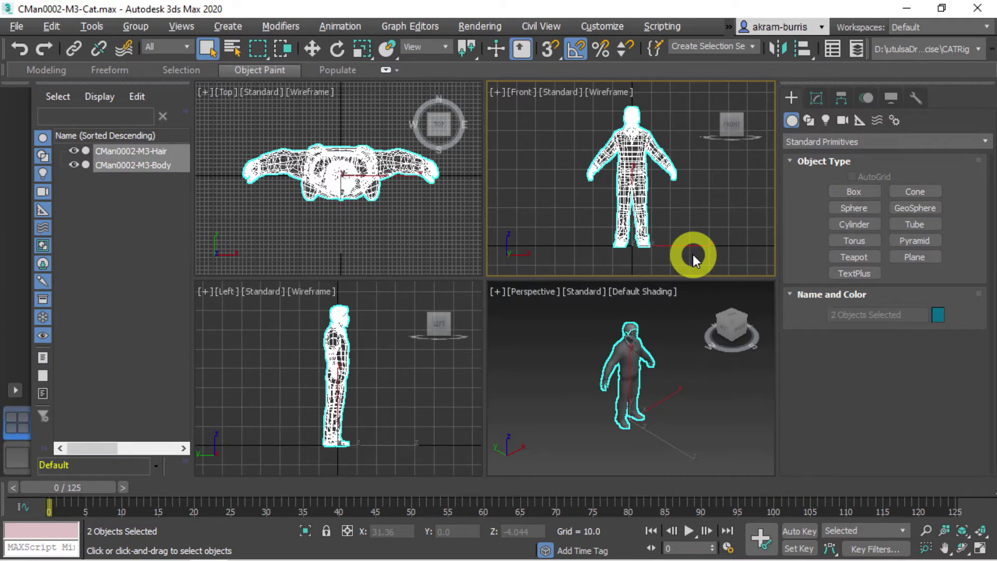
pyautogui.rightClick(626, 162)
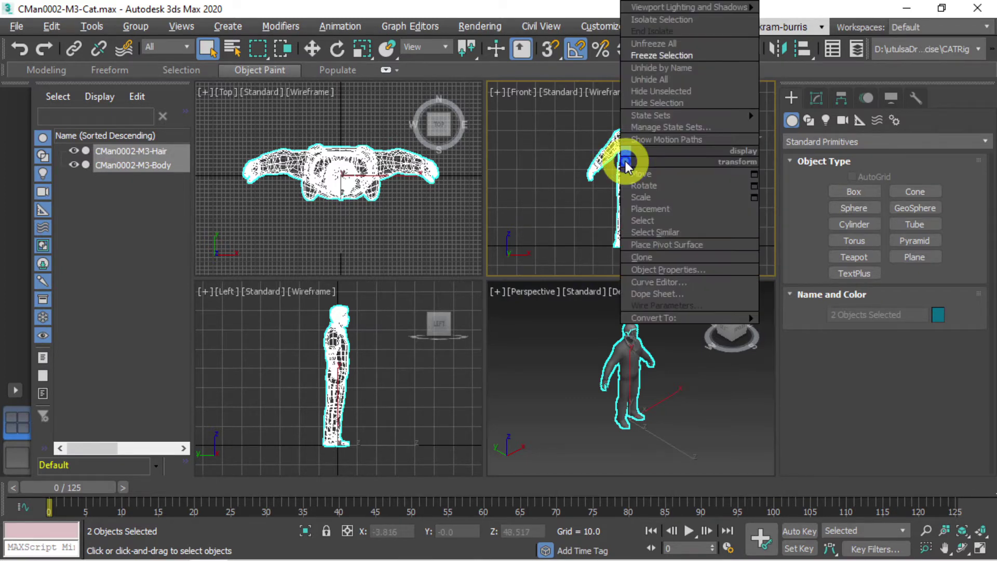
pyautogui.click(653, 54)
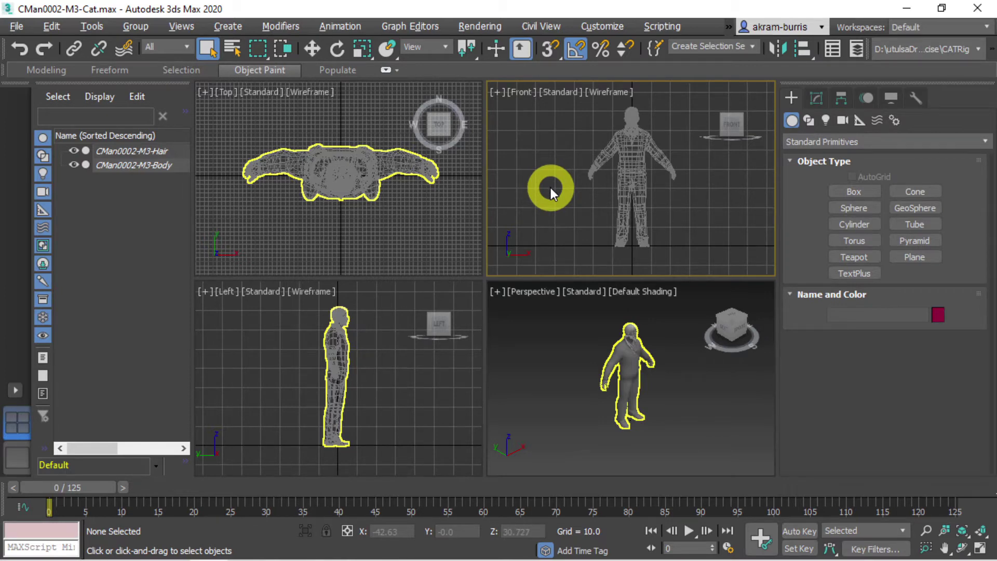
# - Create a CATParent with the Base Human preset at the character's centre in the Top view, sized roughly to the mesh
pyautogui.click(614, 401)
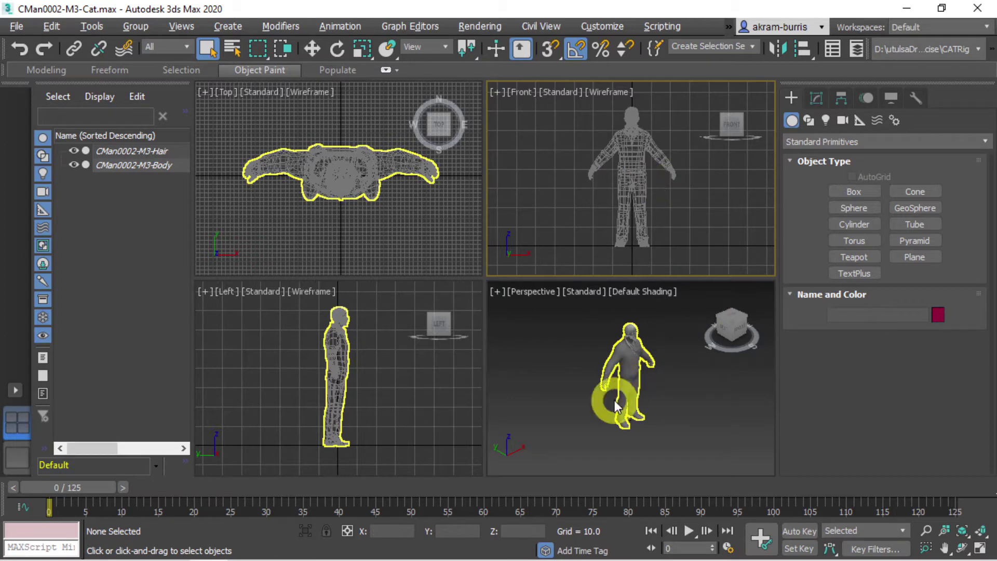
pyautogui.click(774, 226)
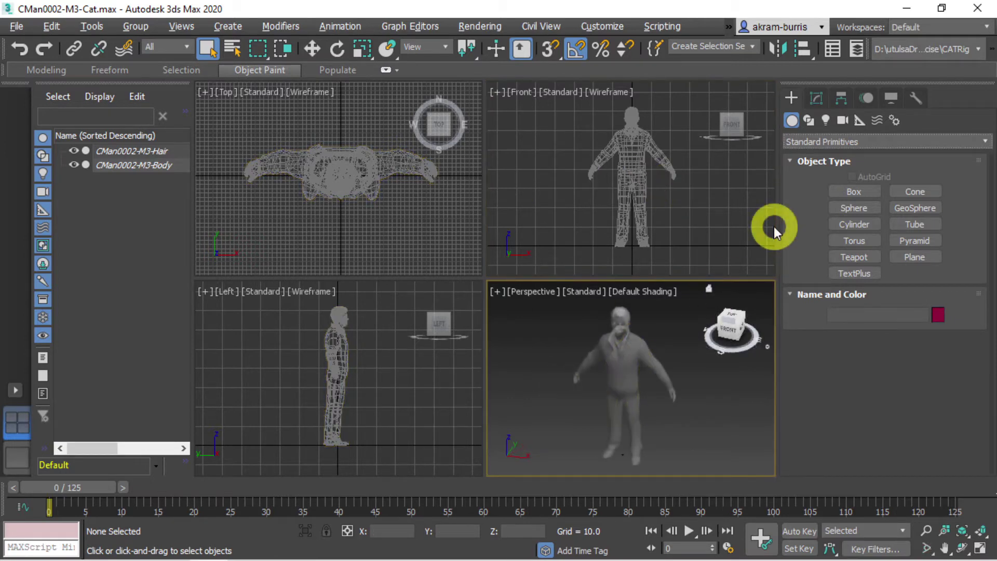
pyautogui.click(859, 121)
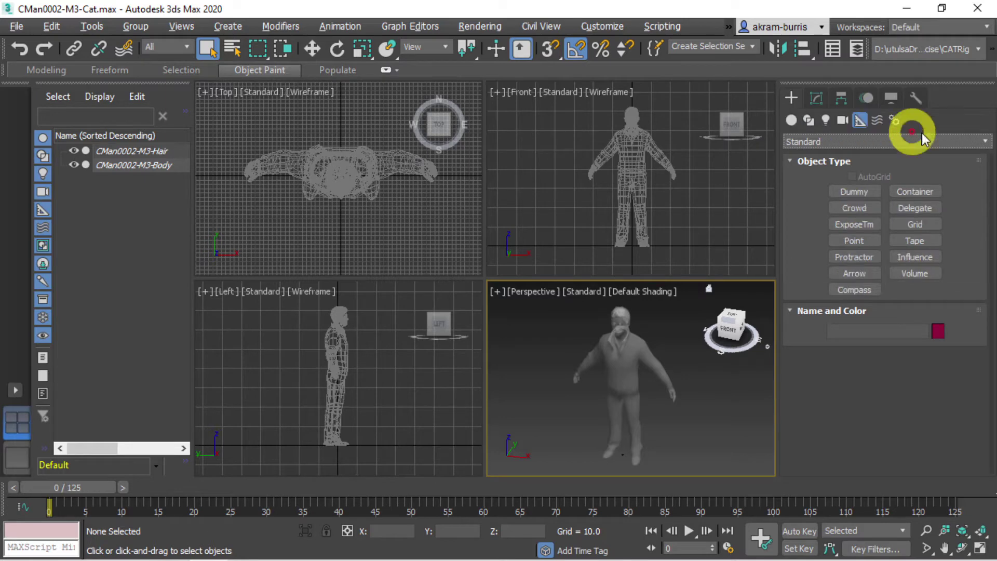
pyautogui.click(975, 141)
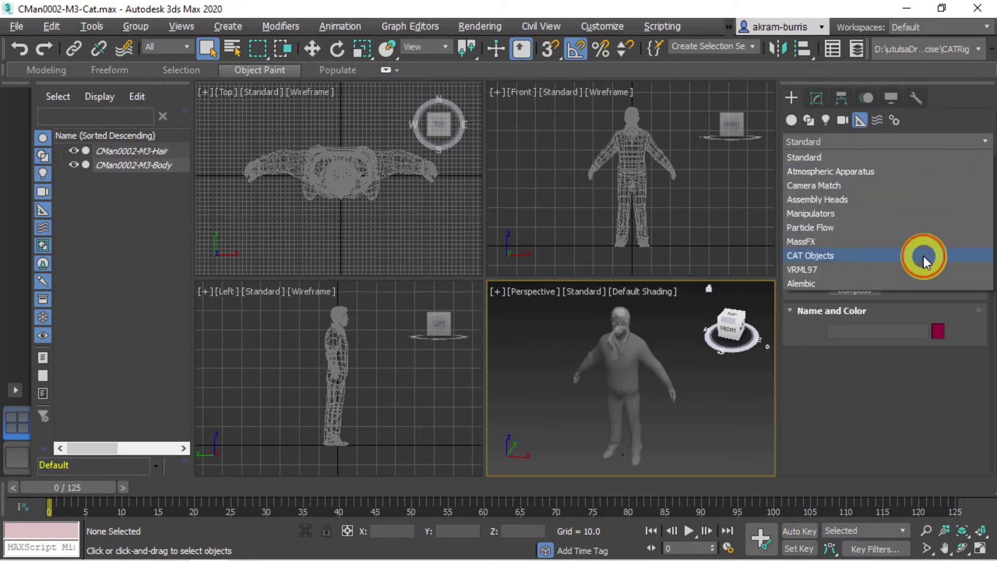
pyautogui.click(923, 257)
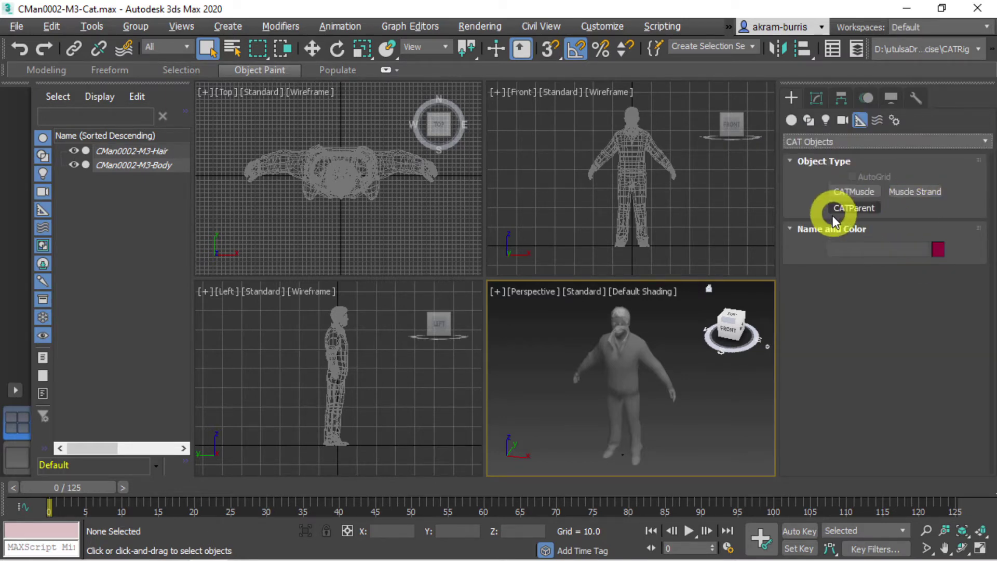
pyautogui.click(873, 210)
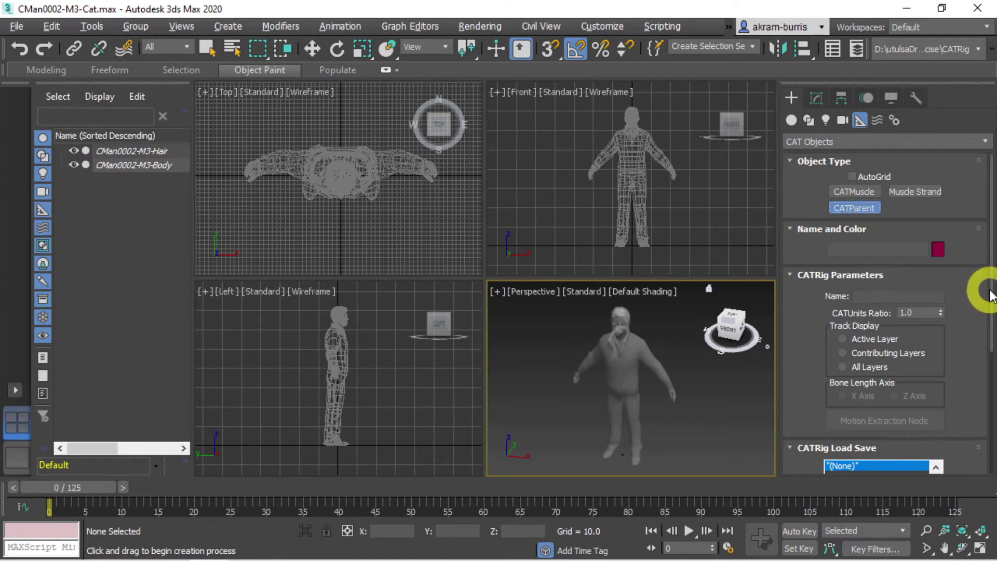
pyautogui.moveTo(981, 291); pyautogui.dragTo(989, 413)
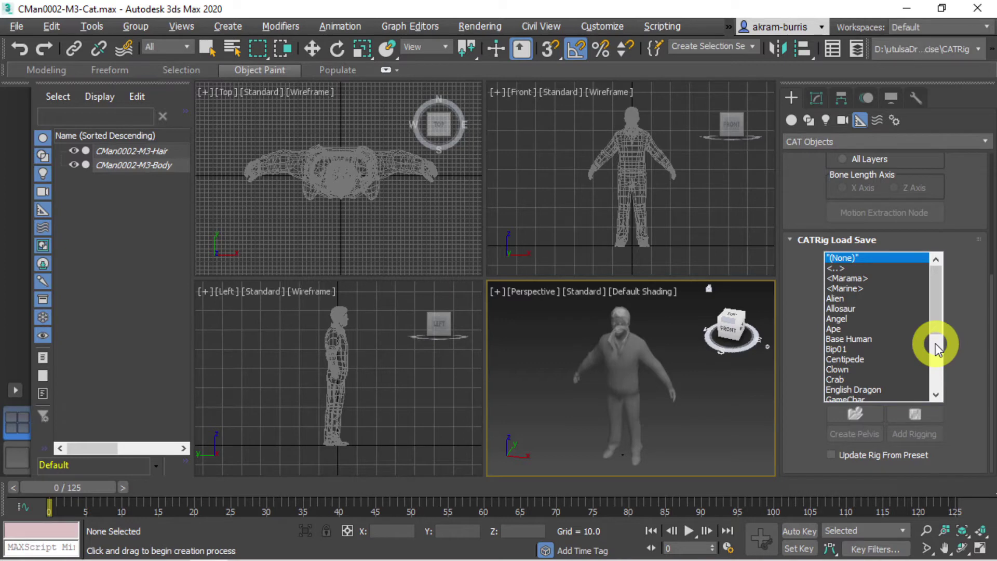
pyautogui.click(861, 340)
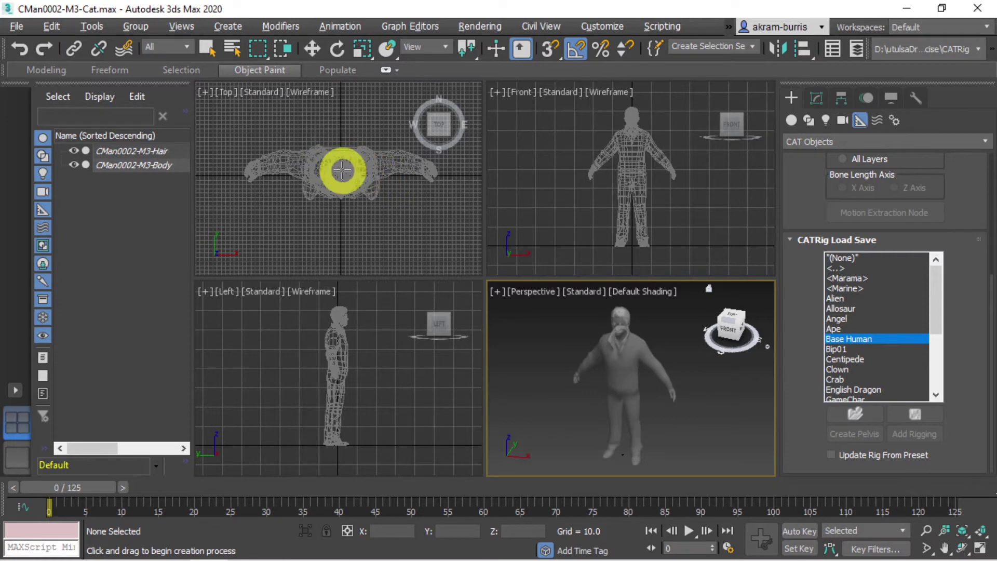
pyautogui.moveTo(344, 168); pyautogui.dragTo(408, 200)
pyautogui.moveTo(524, 252); pyautogui.dragTo(564, 299)
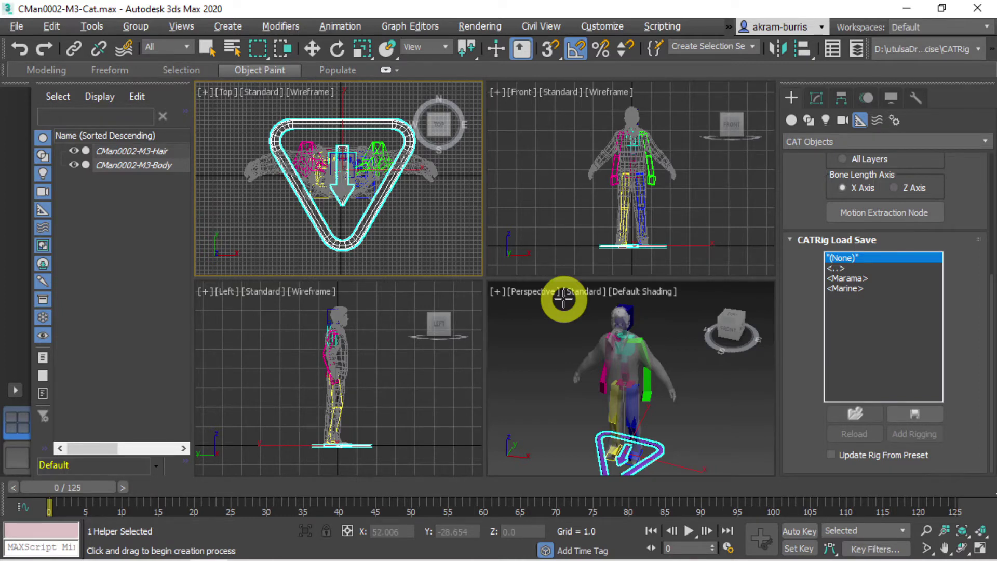
pyautogui.moveTo(564, 299); pyautogui.dragTo(583, 261)
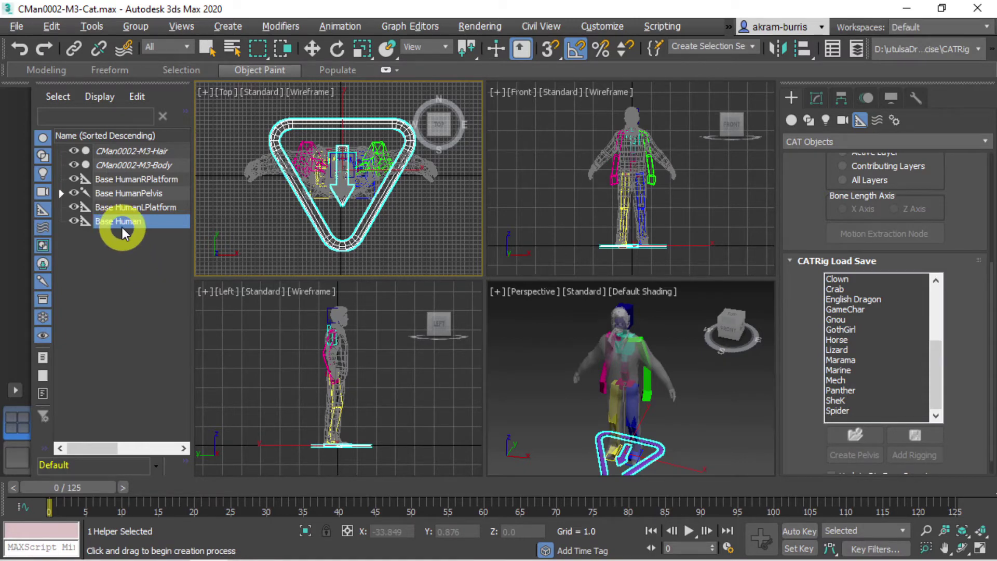
# - Move the Base Human CATParent to the scene origin by setting its X and Y positions to 0
pyautogui.click(311, 49)
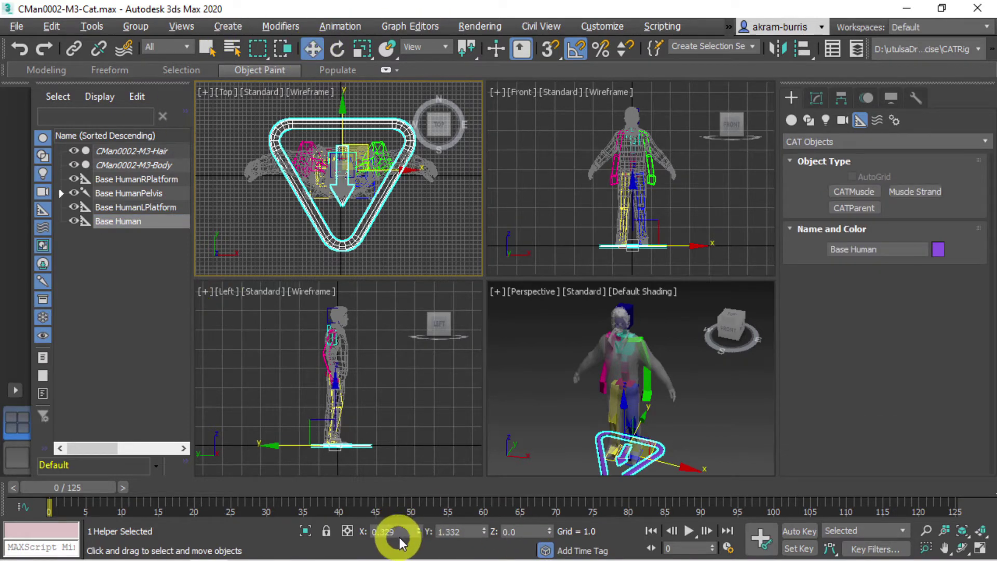
pyautogui.doubleClick(410, 533)
pyautogui.write('0')
pyautogui.press('Tab')
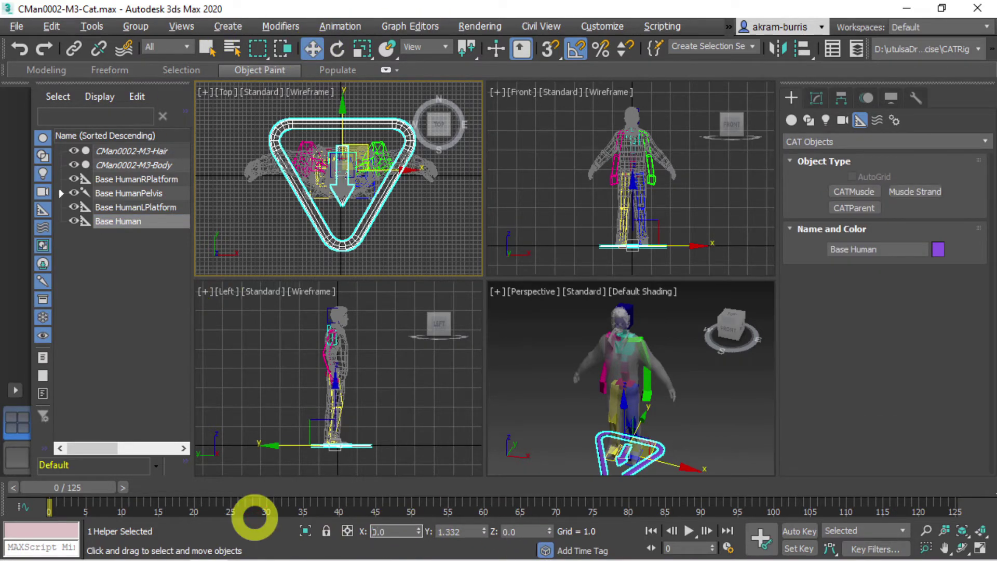
pyautogui.write('0')
pyautogui.press('Tab')
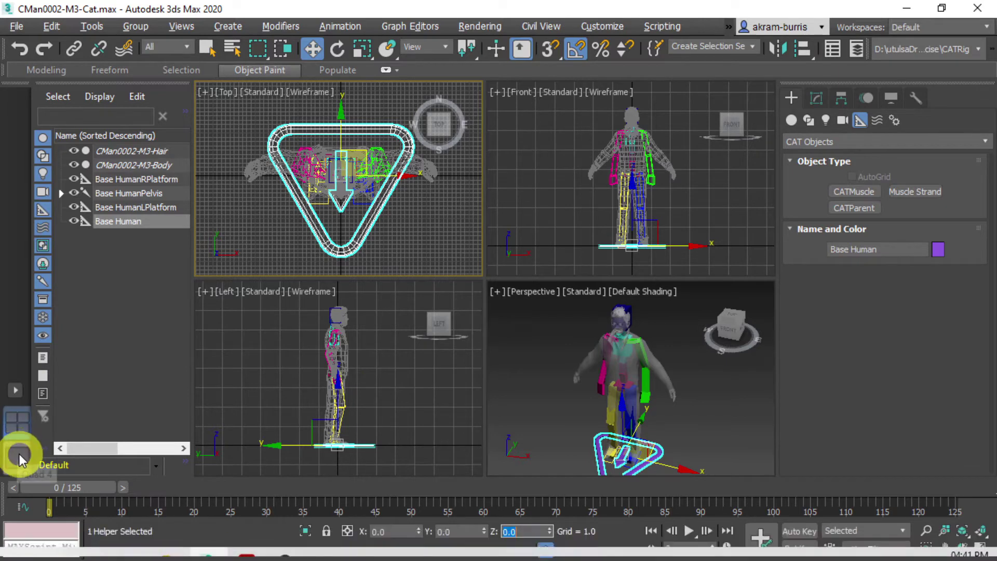
# - Examine how the rig's legs and feet fit the character mesh in the Left view and from the side in a maximized Perspective view
pyautogui.scroll(8, 372, 358)
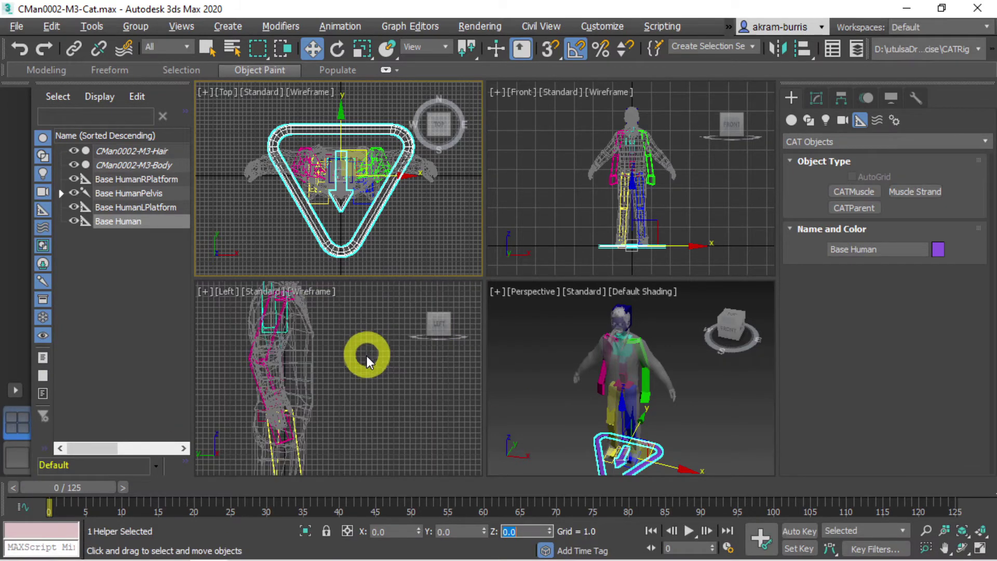
pyautogui.moveTo(354, 441); pyautogui.dragTo(411, 301, button='middle')
pyautogui.scroll(5, 423, 263)
pyautogui.moveTo(374, 412); pyautogui.dragTo(379, 304, button='middle')
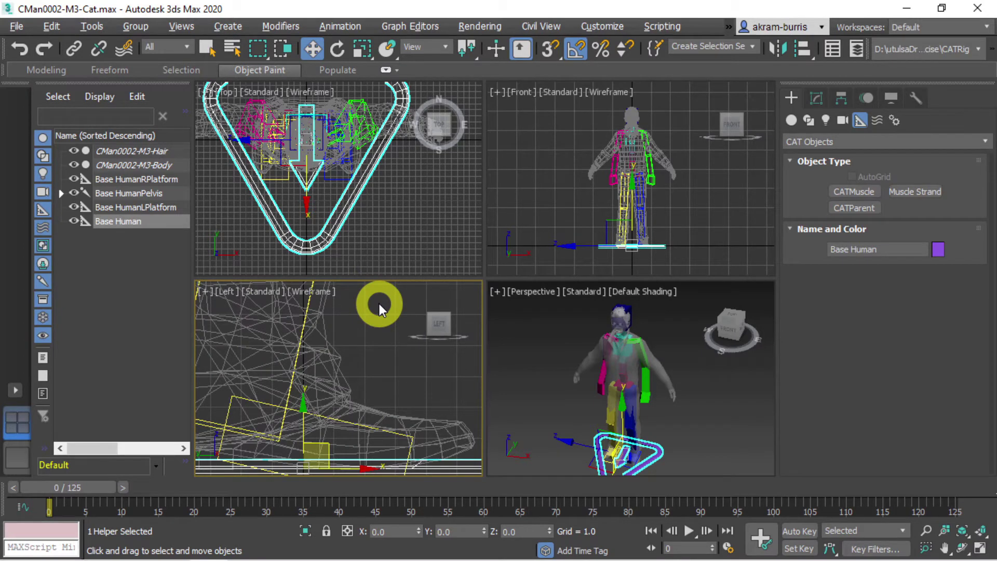
pyautogui.click(17, 457)
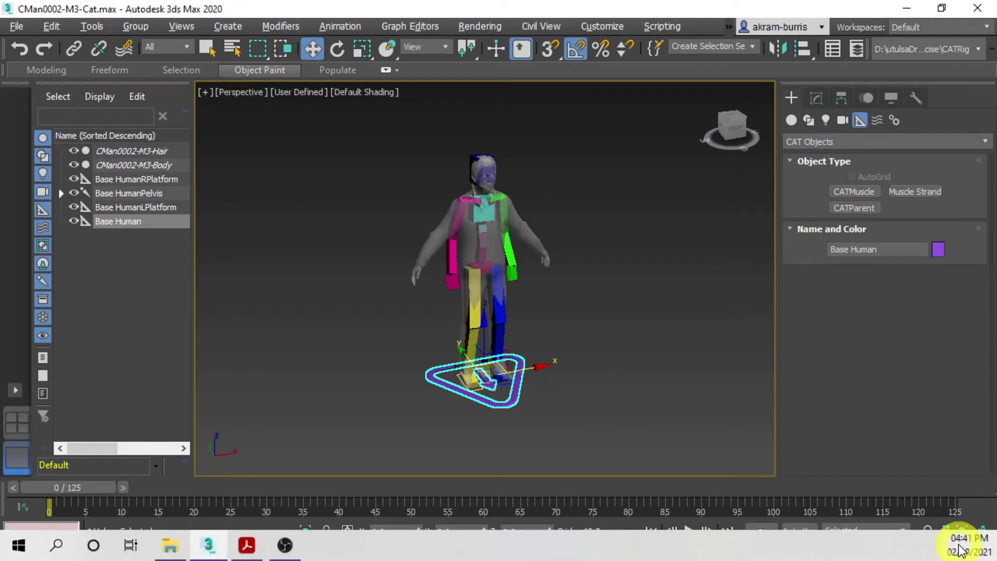
pyautogui.click(961, 548)
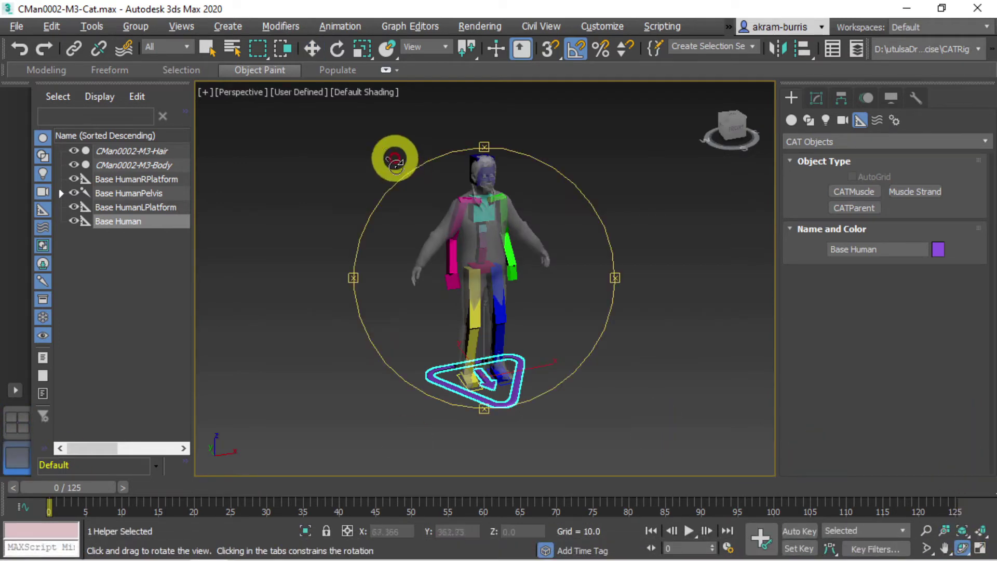
pyautogui.moveTo(472, 283); pyautogui.dragTo(504, 357)
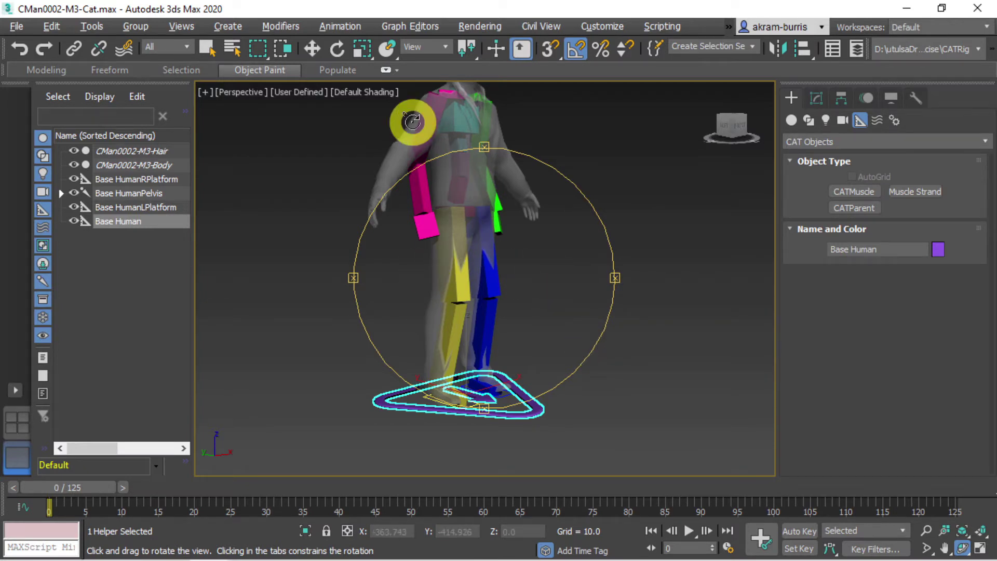
pyautogui.click(722, 126)
pyautogui.scroll(5, 444, 420)
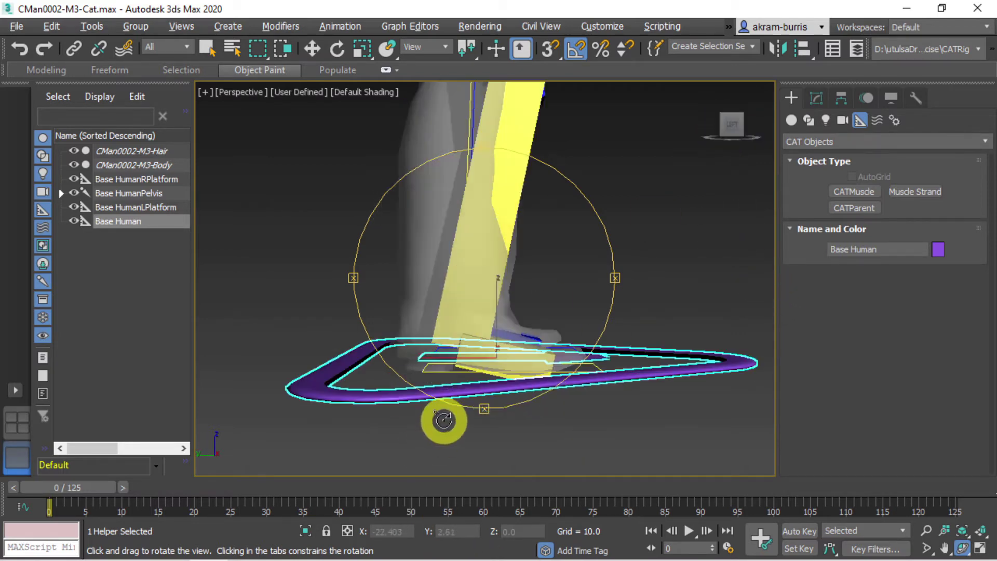
pyautogui.scroll(3, 545, 416)
pyautogui.scroll(3, 582, 440)
pyautogui.press('w')
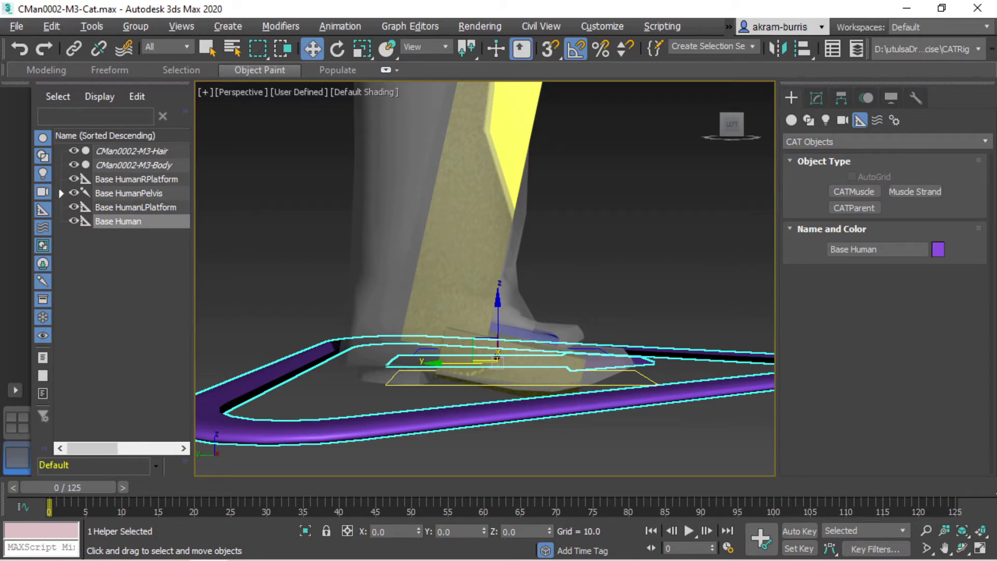
# - Move the right foot platform (Base HumanRPlatform) up and back toward the character's heel, to about Y 1.54 and Z 0.33
pyautogui.click(154, 179)
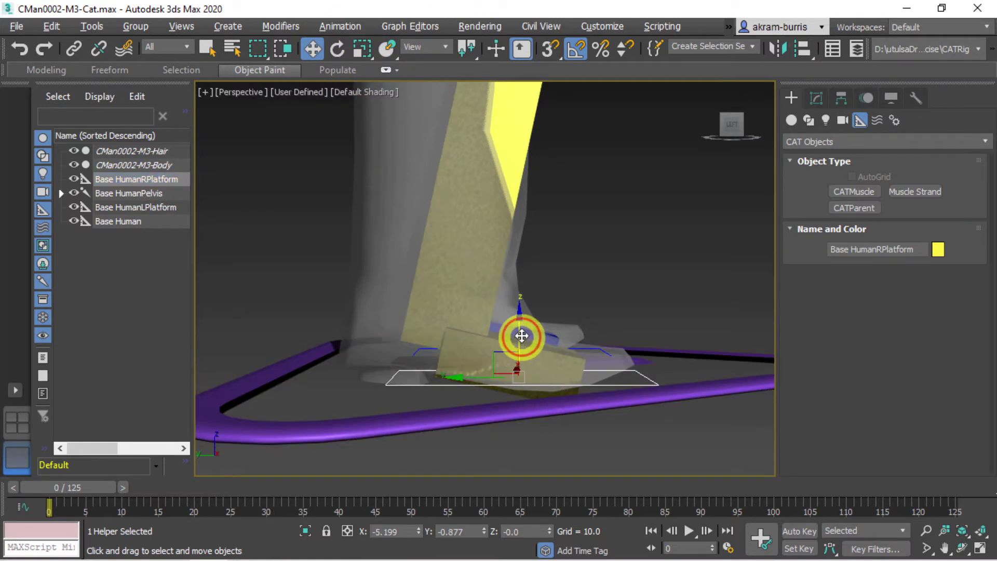
pyautogui.moveTo(521, 339); pyautogui.dragTo(520, 330)
pyautogui.moveTo(482, 362)
pyautogui.mouseDown()
pyautogui.moveTo(478, 371)
pyautogui.moveTo(409, 379)
pyautogui.moveTo(363, 345)
pyautogui.moveTo(367, 363)
pyautogui.moveTo(390, 332)
pyautogui.moveTo(389, 362)
pyautogui.moveTo(372, 379)
pyautogui.mouseUp()
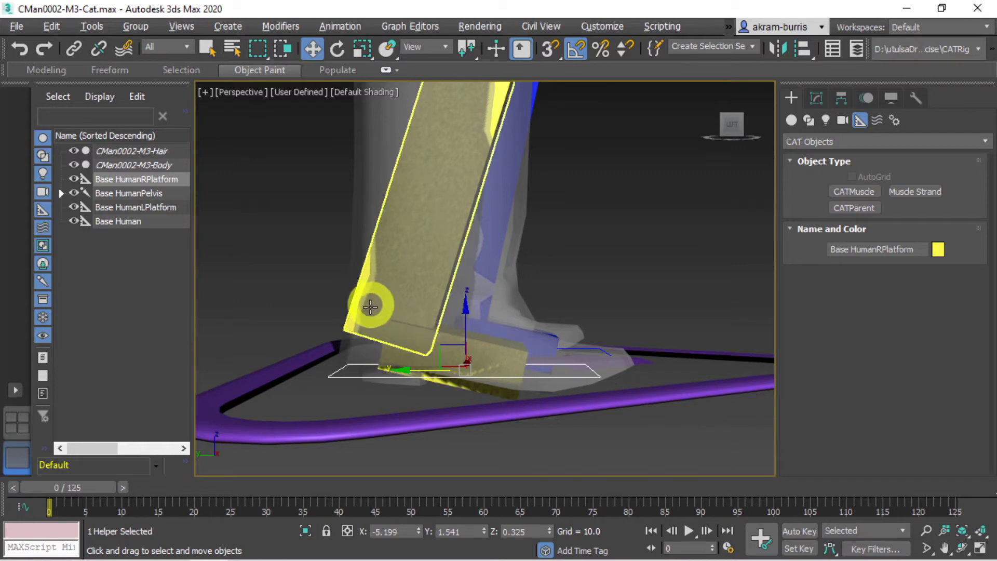
# - Try to rotate the right foot bone (Base HumanRFoot) by -15 degrees about its Z axis
pyautogui.moveTo(981, 555)
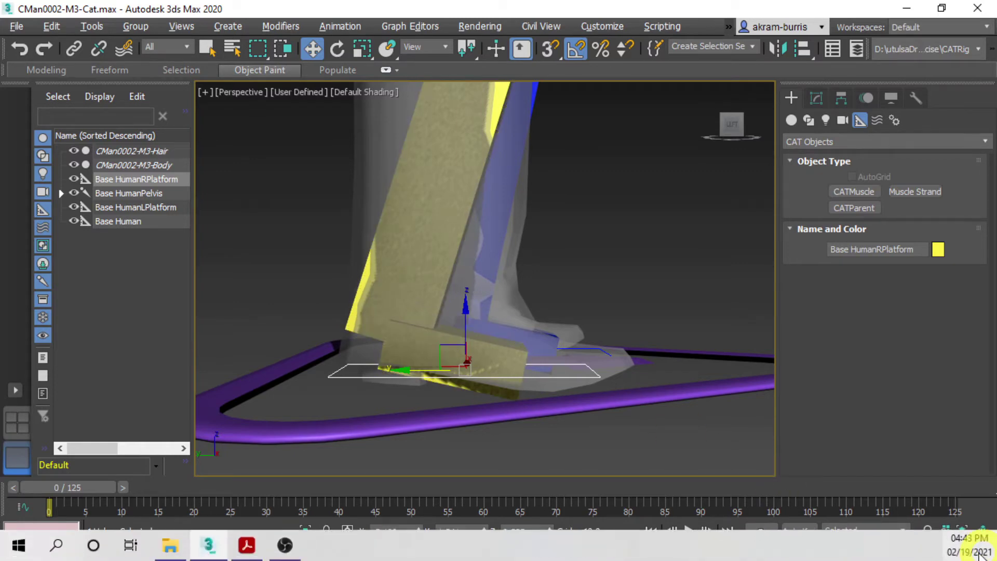
pyautogui.click(963, 547)
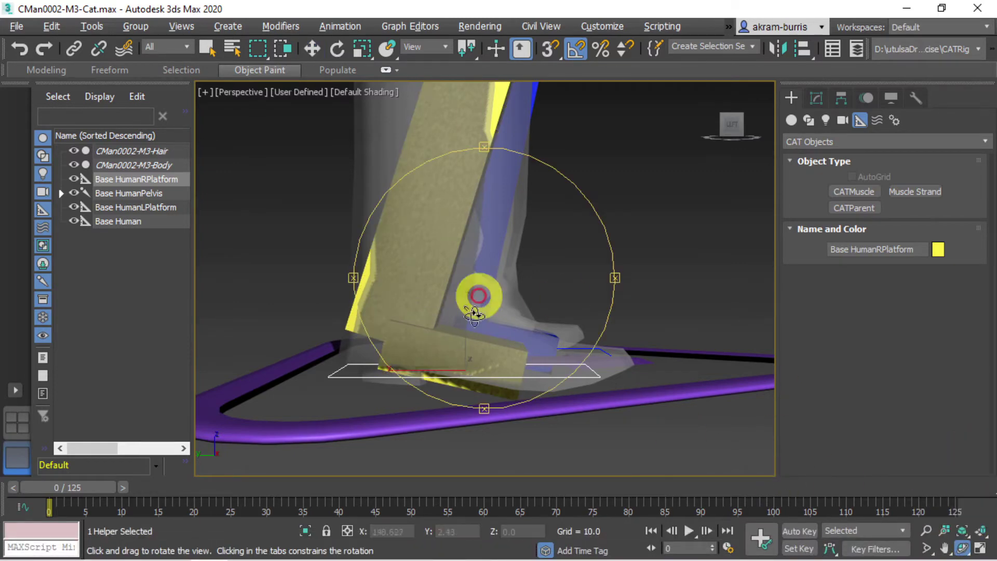
pyautogui.moveTo(475, 350)
pyautogui.mouseDown()
pyautogui.moveTo(496, 276)
pyautogui.moveTo(495, 362)
pyautogui.moveTo(329, 352)
pyautogui.moveTo(482, 380)
pyautogui.moveTo(465, 372)
pyautogui.moveTo(478, 365)
pyautogui.mouseUp()
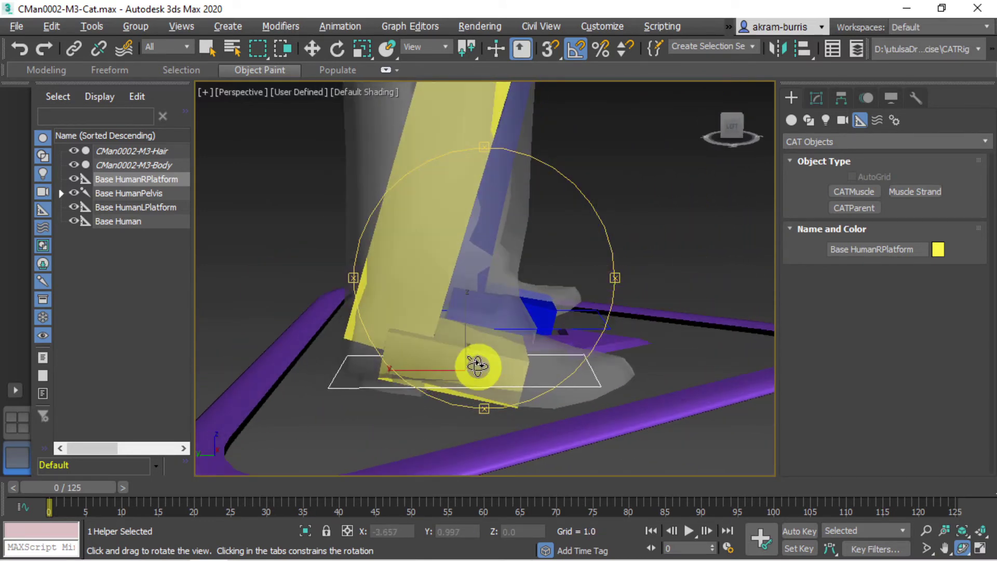
pyautogui.press('w')
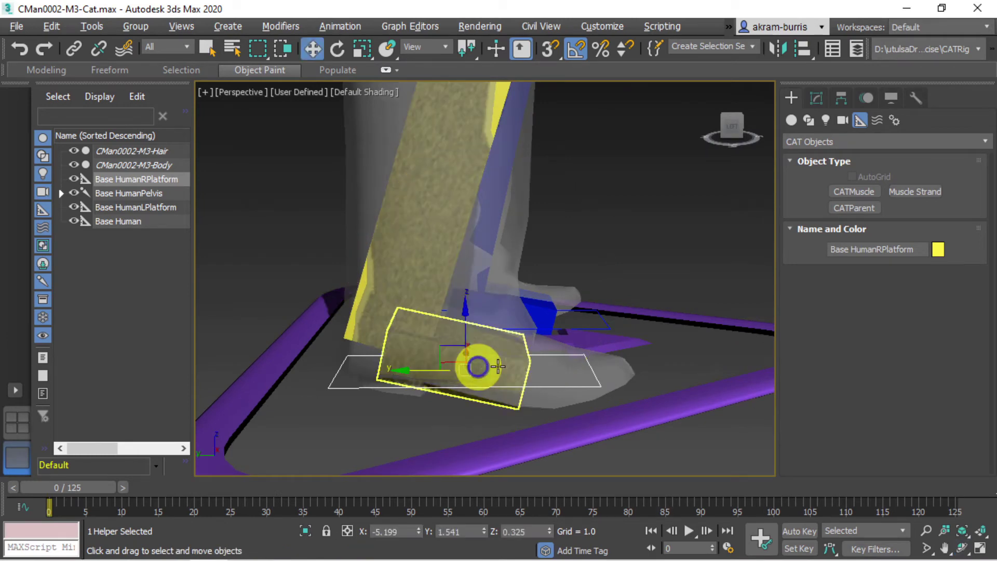
pyautogui.click(522, 331)
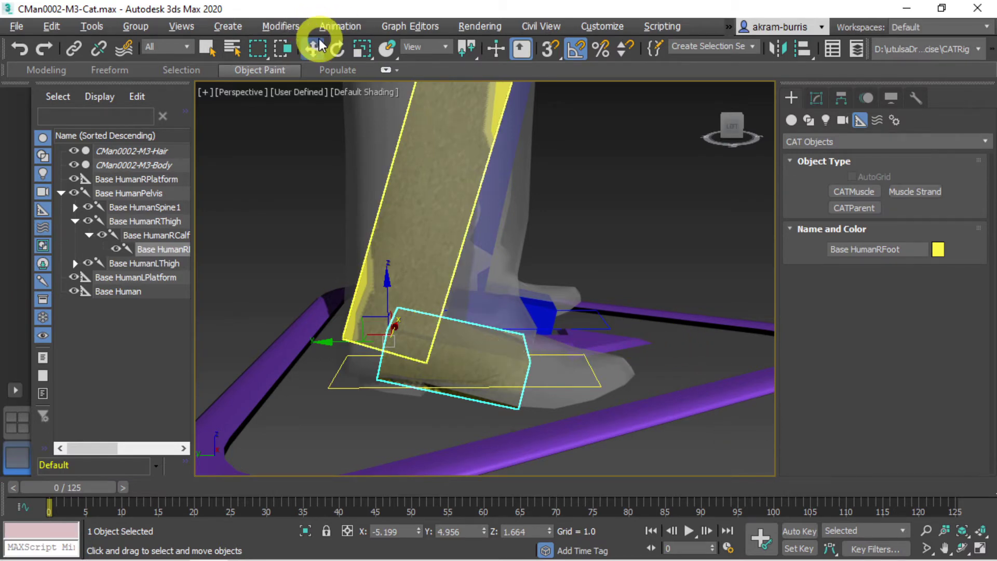
pyautogui.click(338, 49)
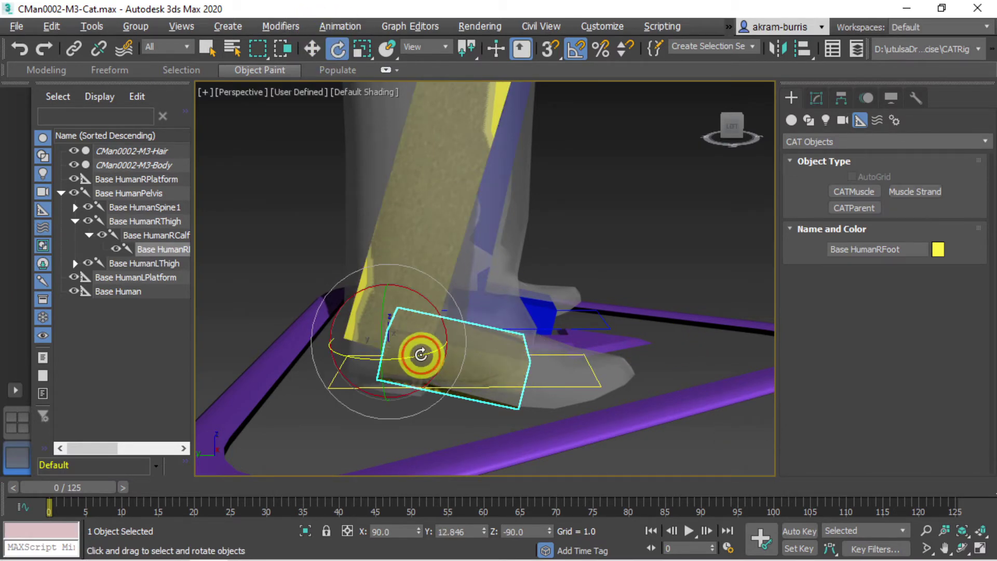
pyautogui.moveTo(417, 355); pyautogui.dragTo(410, 356)
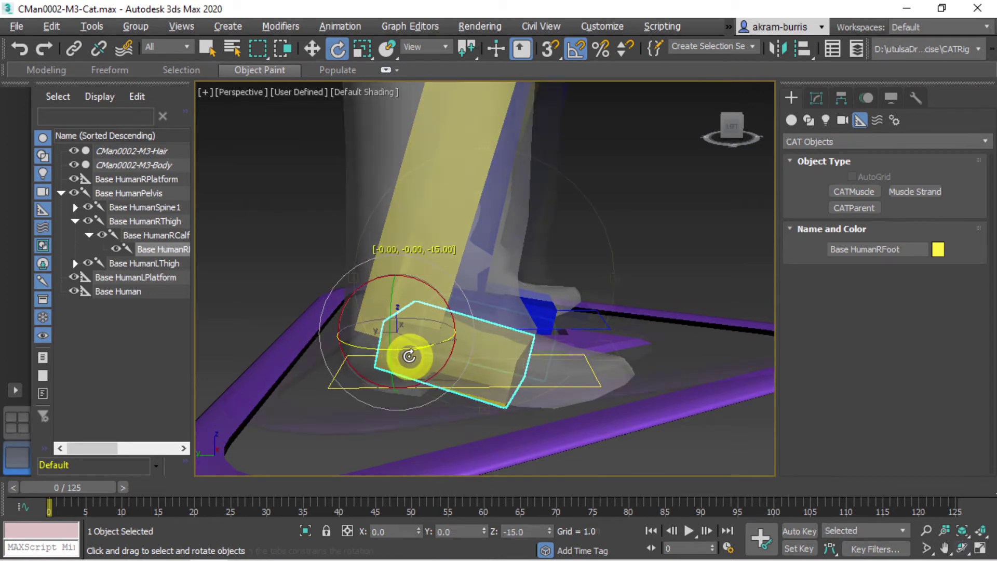
pyautogui.moveTo(407, 356)
pyautogui.keyDown('alt'); pyautogui.mouseDown(button='middle')
pyautogui.moveTo(930, 312)
pyautogui.moveTo(401, 354)
pyautogui.mouseUp(button='middle'); pyautogui.keyUp('alt')
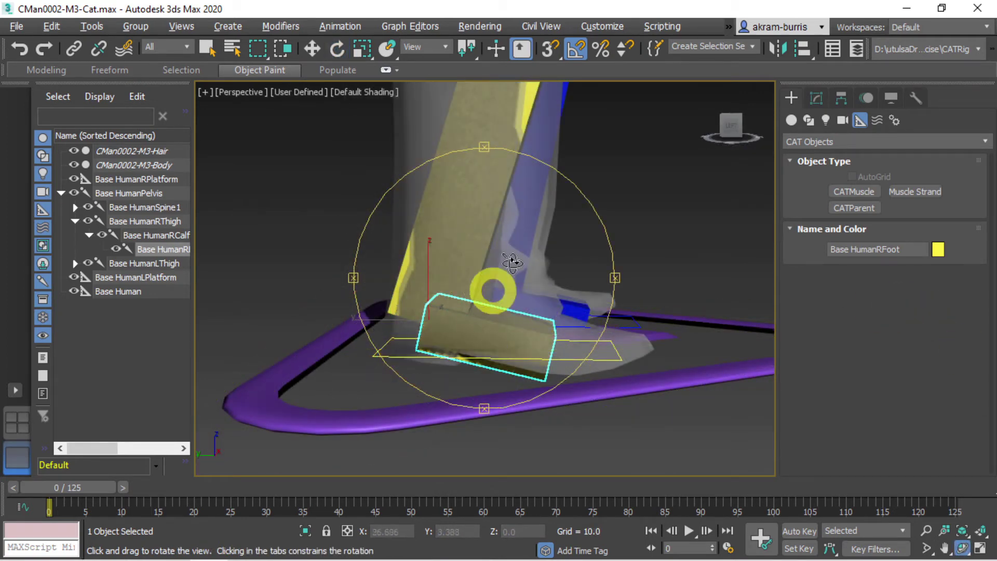
# - Move the right calf bone (Base HumanRCalf) outward and back inside the mesh knee, to about X -5.36 and Y 0.30
pyautogui.scroll(5, 511, 286)
pyautogui.rightClick(505, 316)
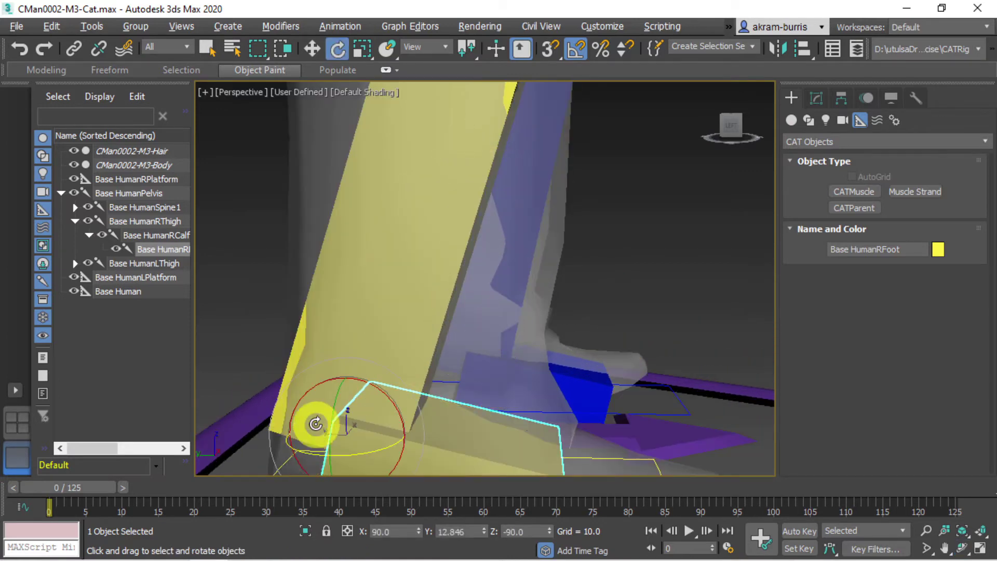
pyautogui.scroll(-3, 339, 382)
pyautogui.scroll(-3, 341, 377)
pyautogui.scroll(2, 341, 378)
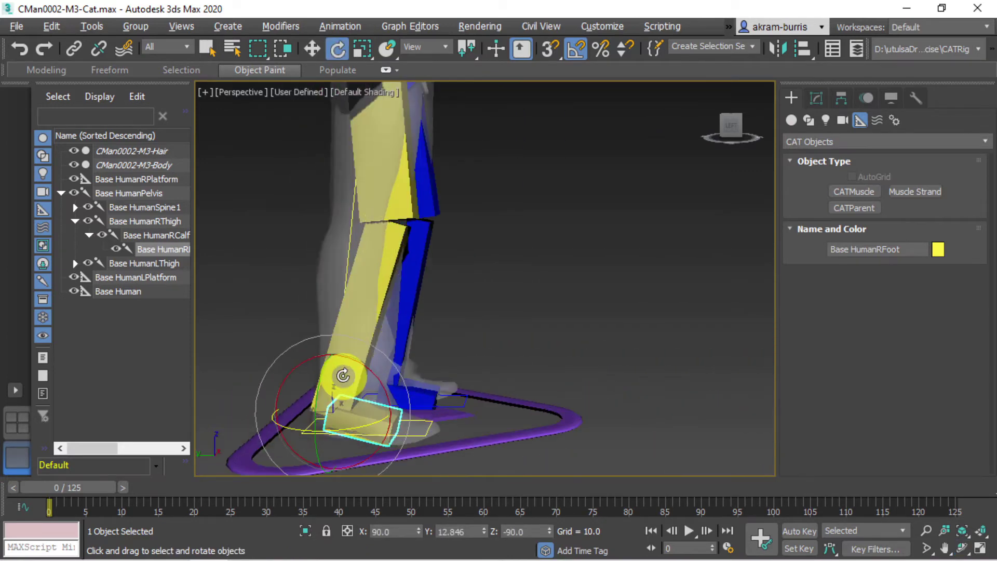
pyautogui.rightClick(338, 374)
pyautogui.click(267, 254)
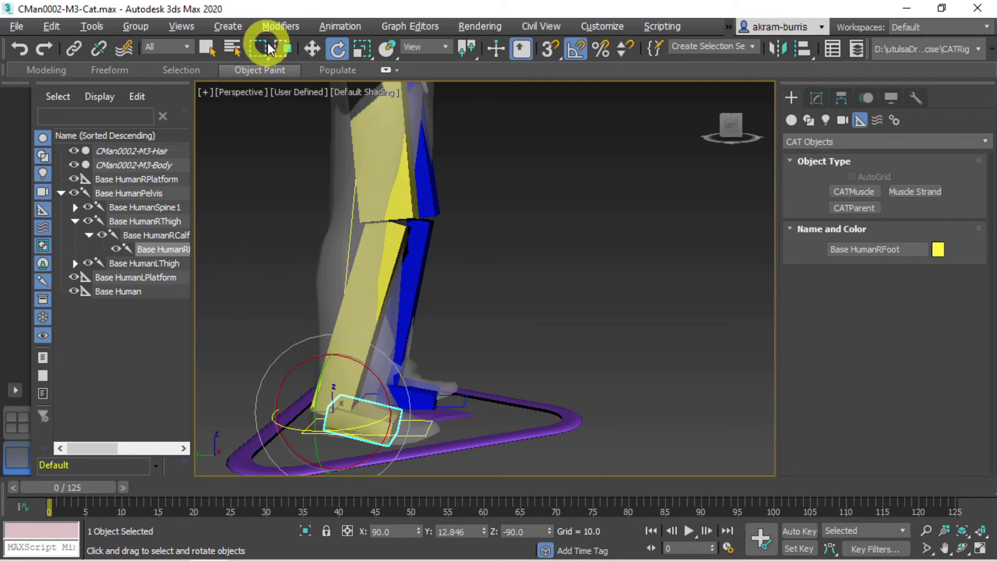
pyautogui.click(312, 49)
pyautogui.click(387, 275)
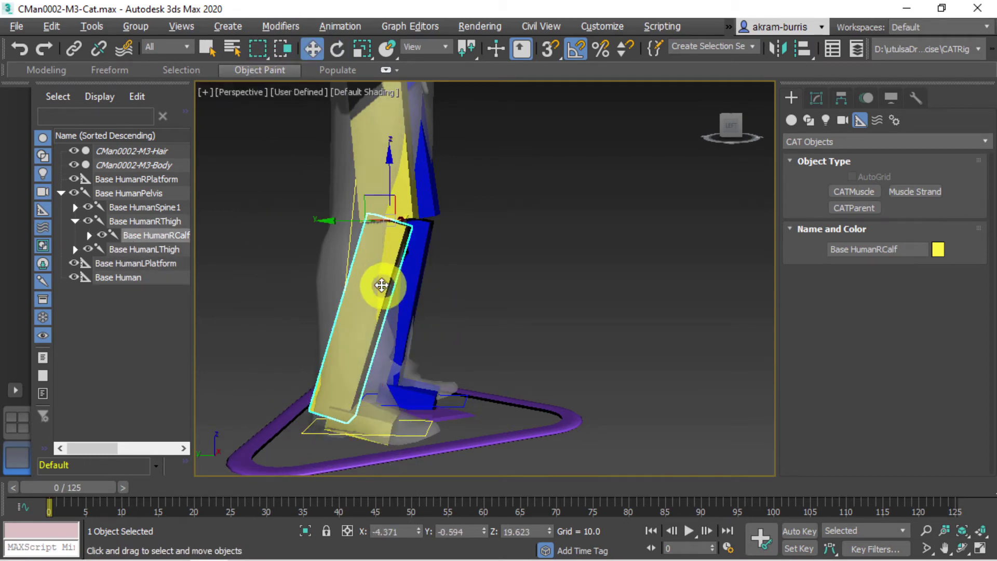
pyautogui.click(968, 548)
pyautogui.moveTo(579, 237); pyautogui.dragTo(434, 260)
pyautogui.rightClick(538, 291)
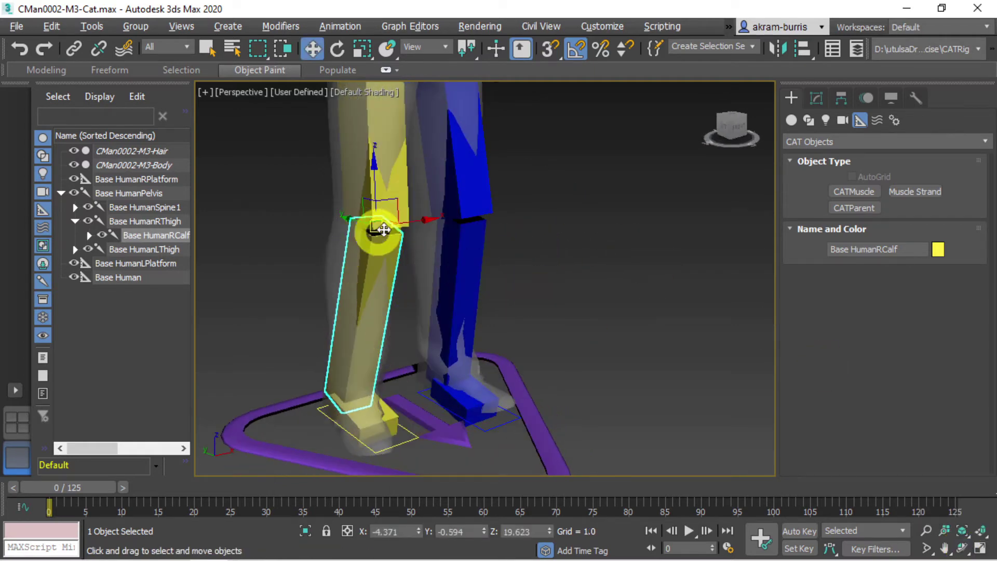
pyautogui.moveTo(379, 225); pyautogui.dragTo(337, 215)
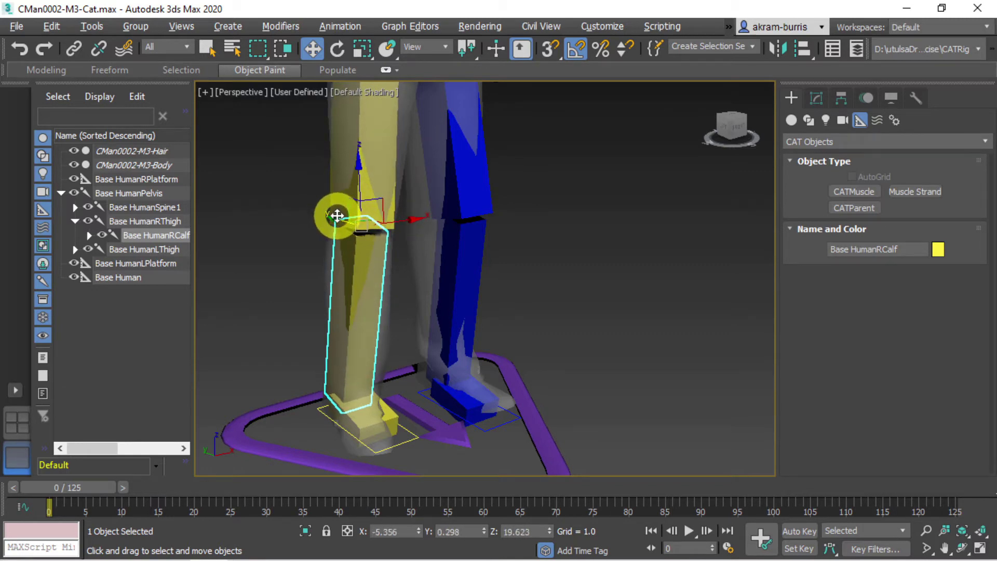
pyautogui.click(390, 414)
pyautogui.click(338, 49)
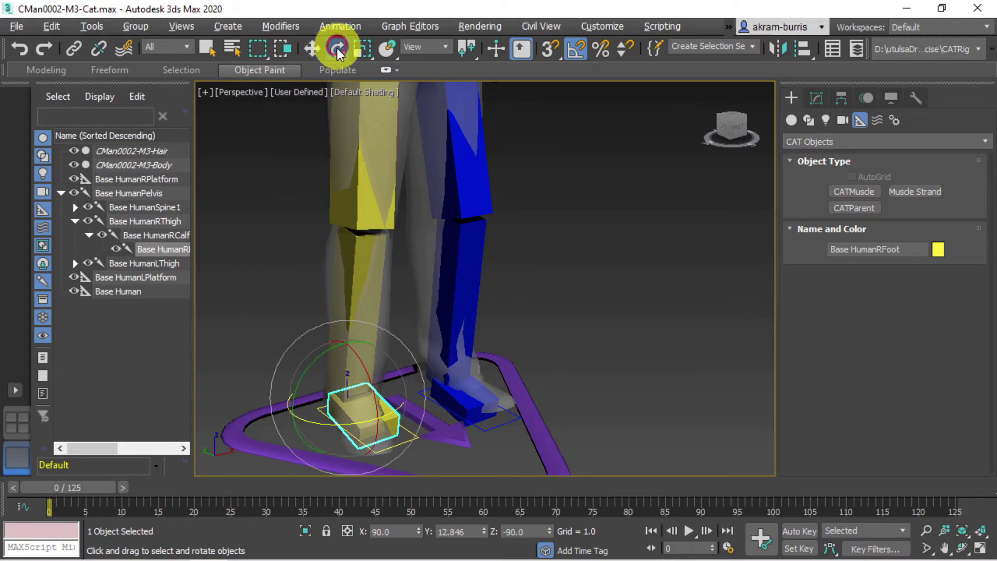
pyautogui.click(313, 48)
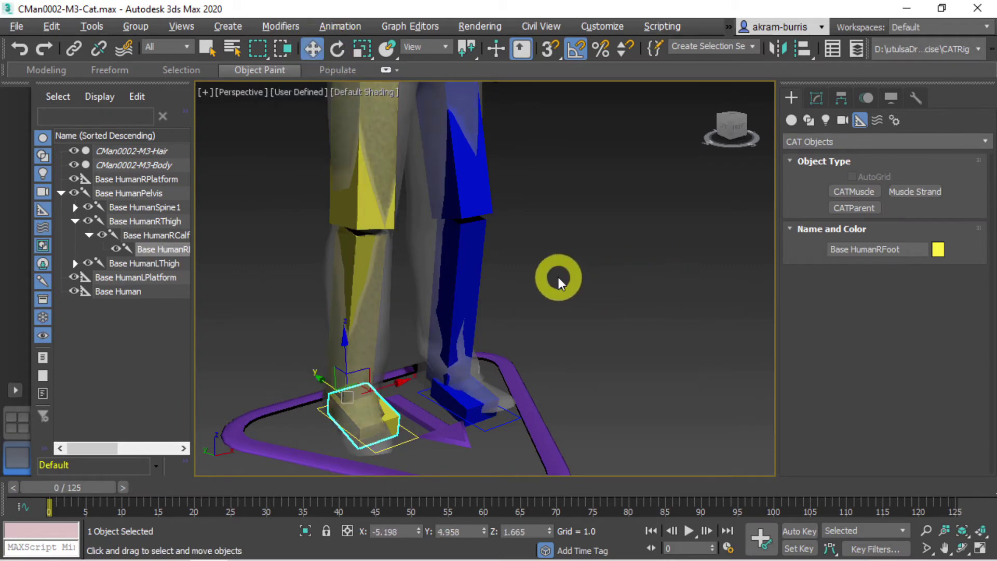
# - Rotate the right thigh bone (Base HumanRThigh) slightly to follow the mesh leg, to about X 21.9, Y 82.7 and Z -167.4 degrees
pyautogui.scroll(-4, 555, 273)
pyautogui.scroll(5, 528, 373)
pyautogui.scroll(-4, 529, 364)
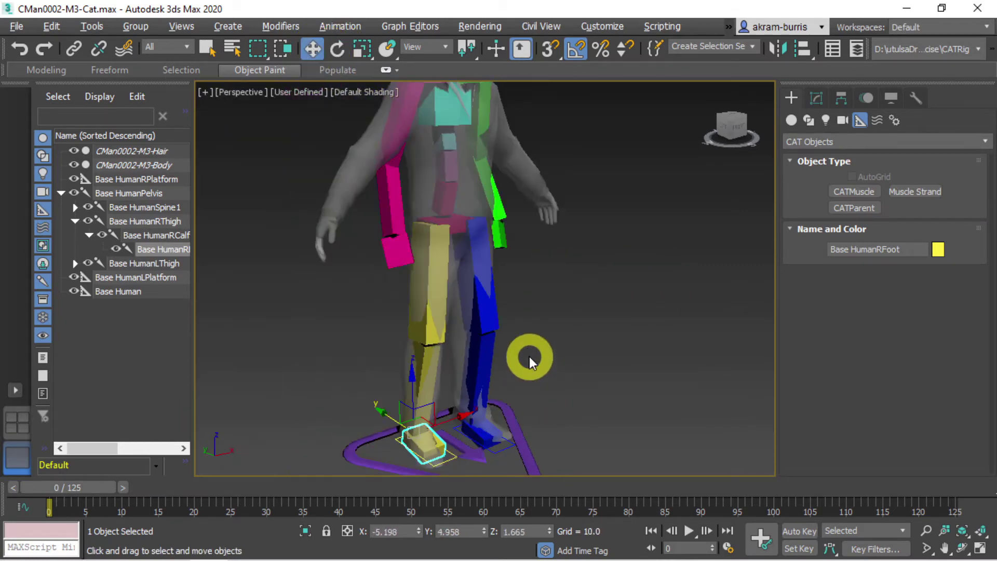
pyautogui.click(432, 329)
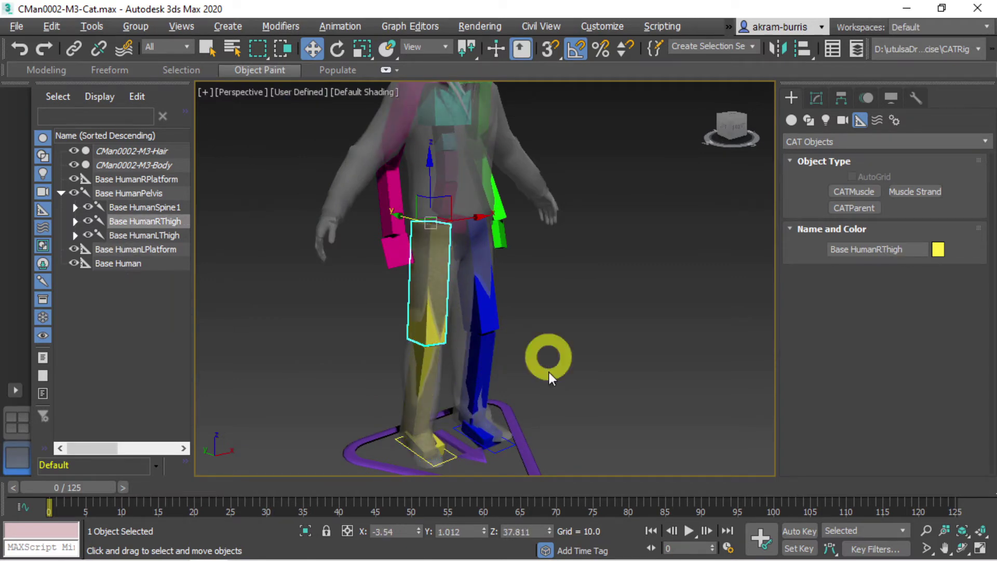
pyautogui.click(348, 48)
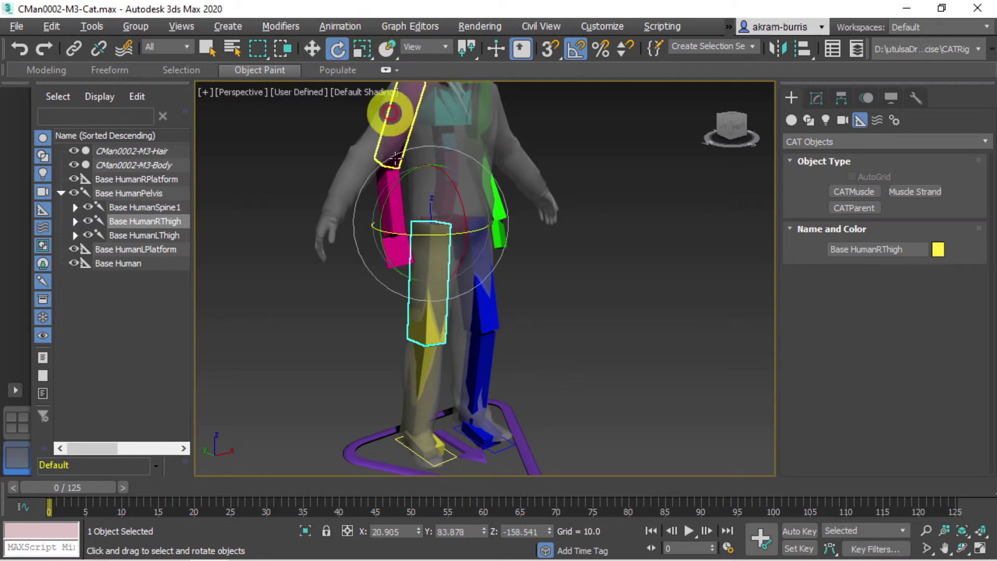
pyautogui.moveTo(464, 235); pyautogui.dragTo(436, 243)
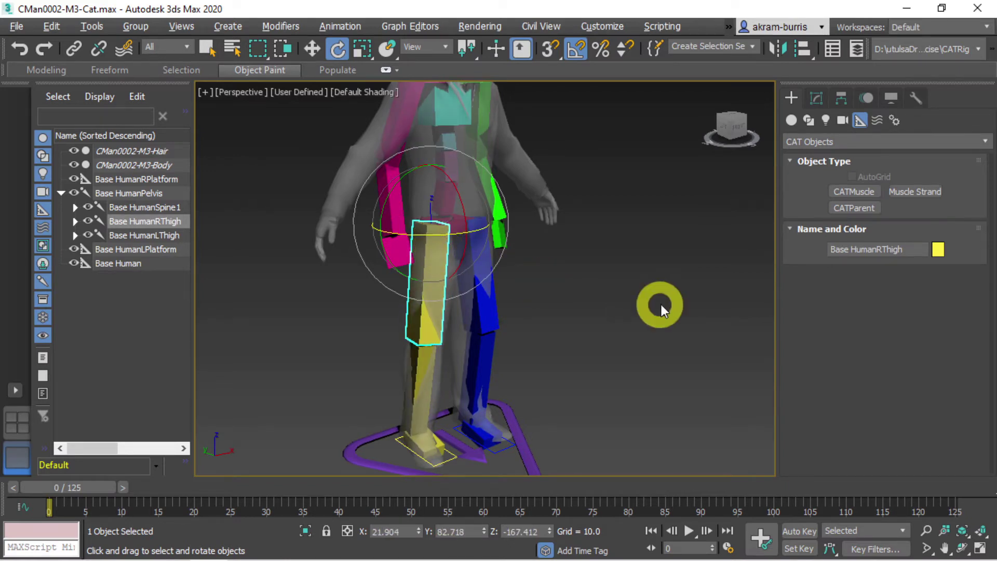
pyautogui.rightClick(624, 336)
# - Rotate the right foot bone (Base HumanRFoot) to a Z rotation of 75 degrees and shift it sideways along X toward the mesh foot
pyautogui.click(428, 451)
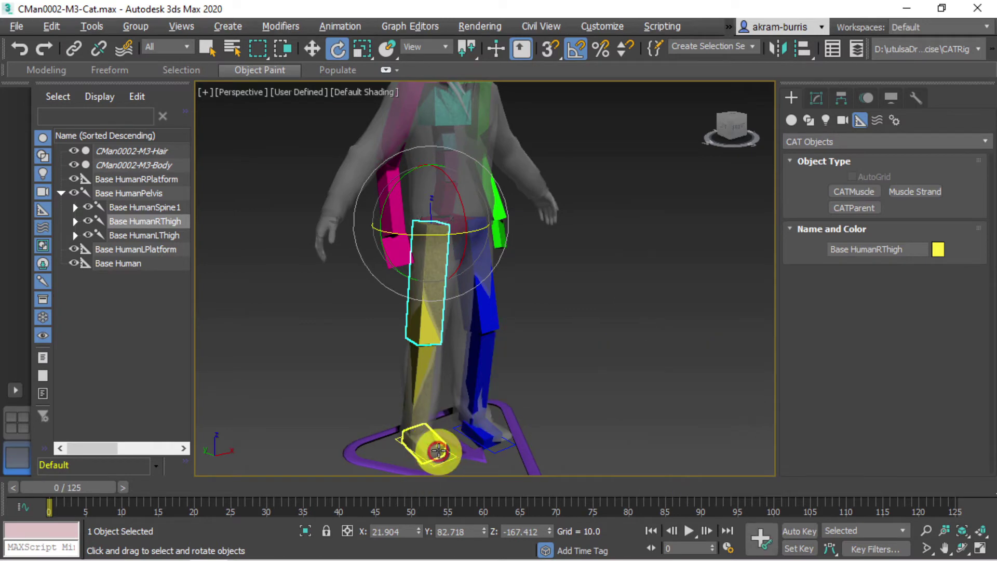
pyautogui.click(441, 445)
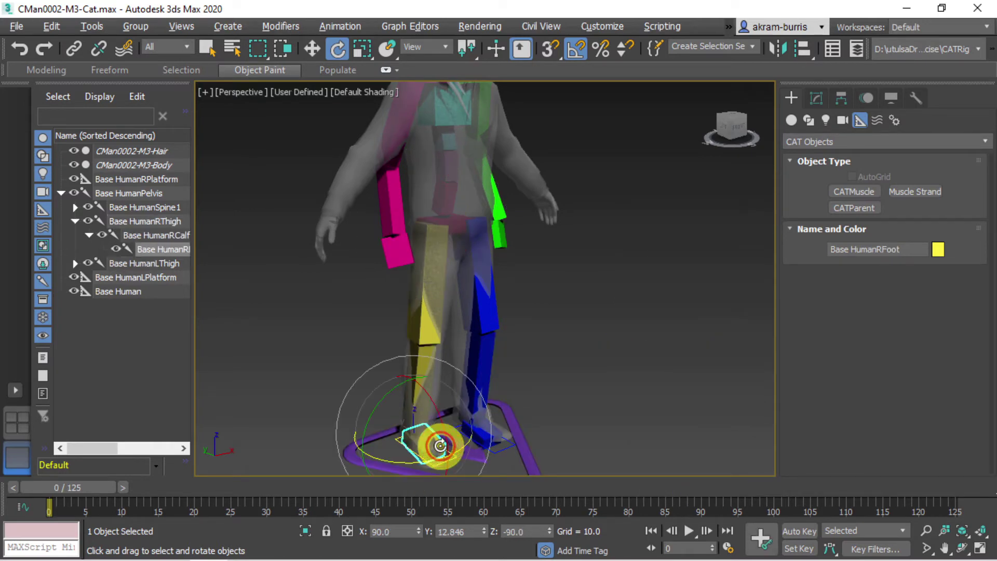
pyautogui.moveTo(456, 452); pyautogui.dragTo(446, 453)
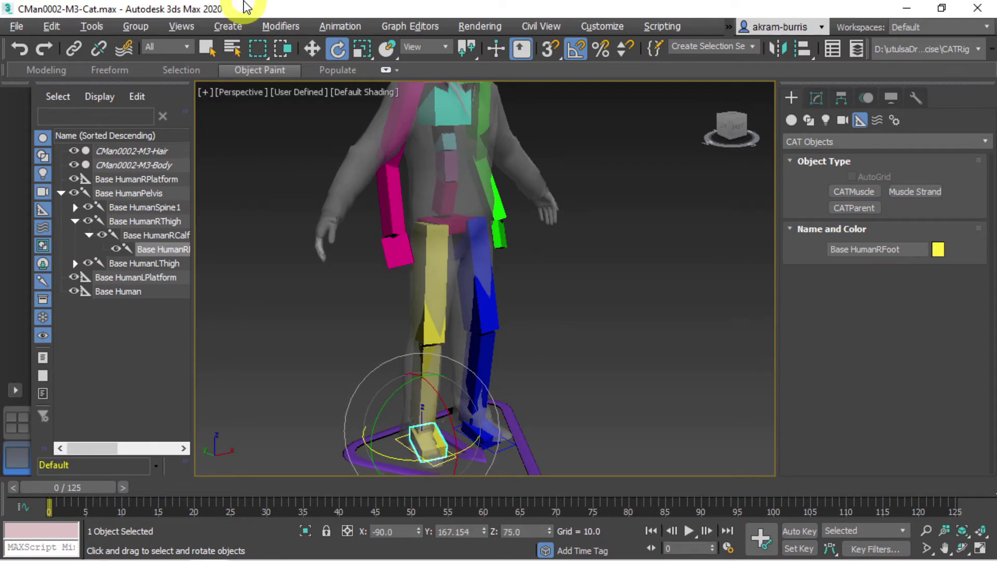
pyautogui.click(312, 48)
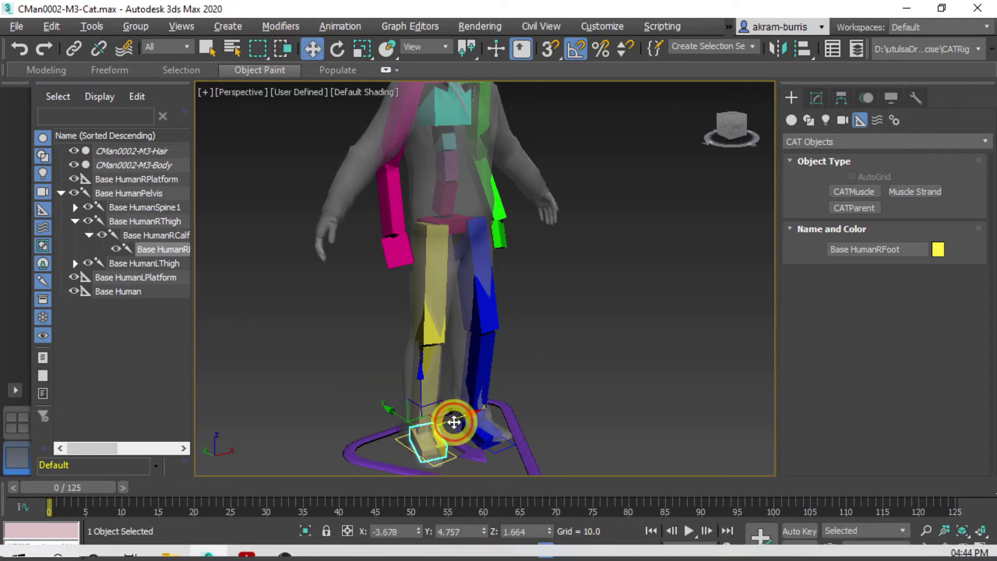
# - Move the right calf bone (Base HumanRCalf) back and inward from a side view, to about X -4.48 and Y 1.22
pyautogui.press('pageup')
pyautogui.press('z')
pyautogui.hotkey('ctrl', 'r')
pyautogui.moveTo(585, 374); pyautogui.dragTo(448, 269)
pyautogui.rightClick(447, 269)
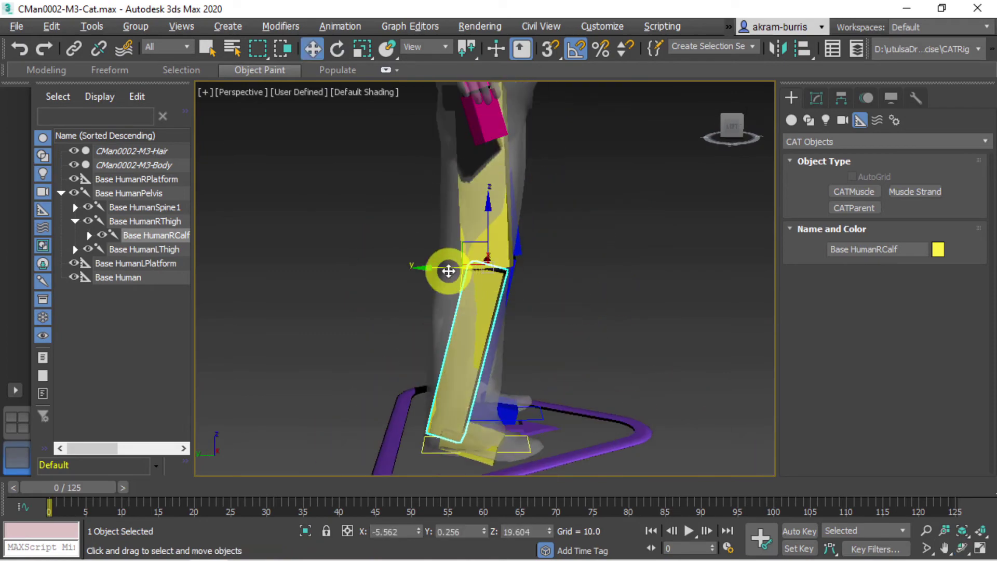
pyautogui.moveTo(552, 300)
pyautogui.keyDown('alt'); pyautogui.mouseDown(button='middle')
pyautogui.moveTo(443, 311)
pyautogui.moveTo(562, 301)
pyautogui.mouseUp(button='middle'); pyautogui.keyUp('alt')
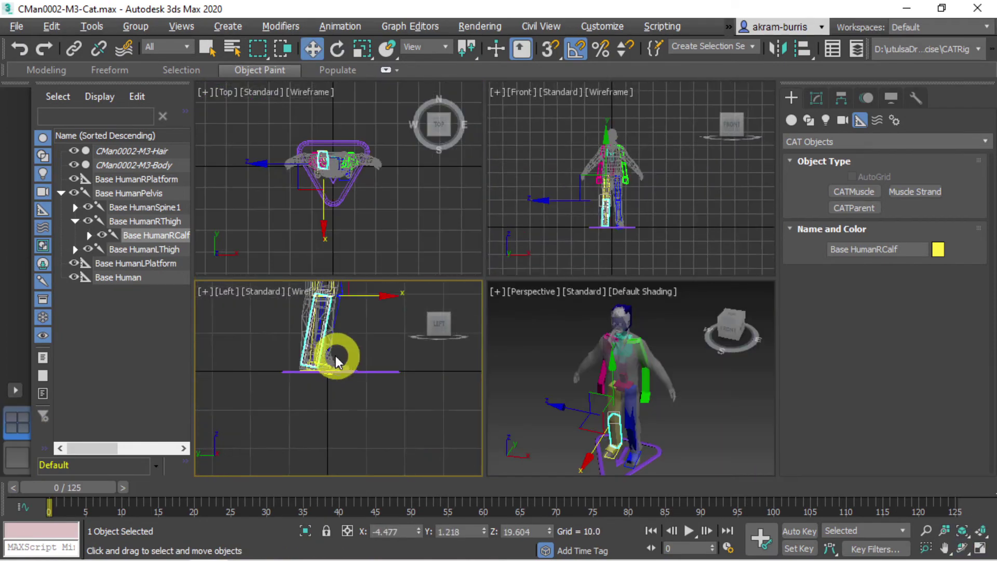
# - Rotate the right upper arm bone (Base HumanRUpperarm) outward to follow the mesh's arm
pyautogui.click(674, 167)
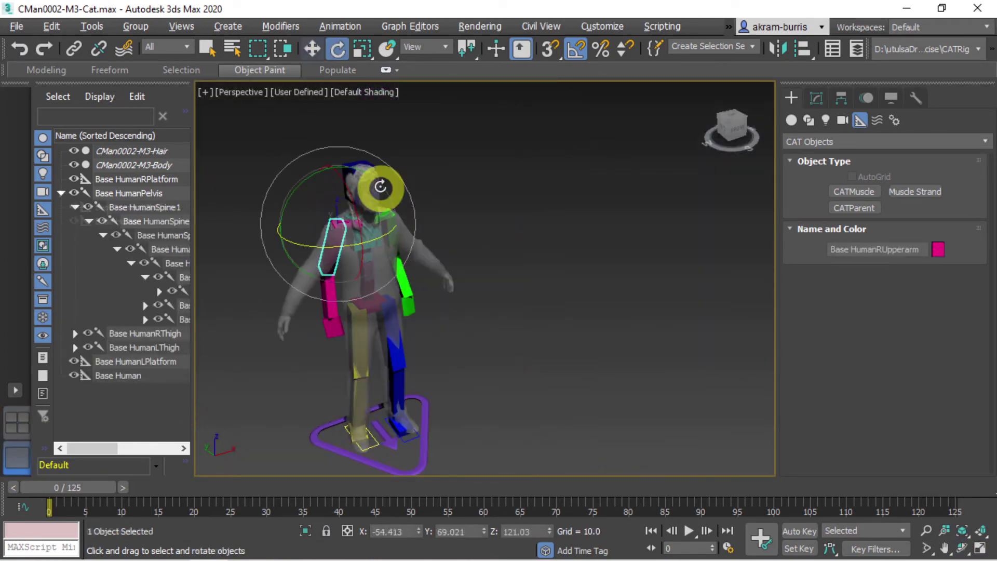
pyautogui.click(473, 304)
pyautogui.keyDown('alt'); pyautogui.moveTo(473, 305); pyautogui.dragTo(601, 265, button='middle'); pyautogui.keyUp('alt')
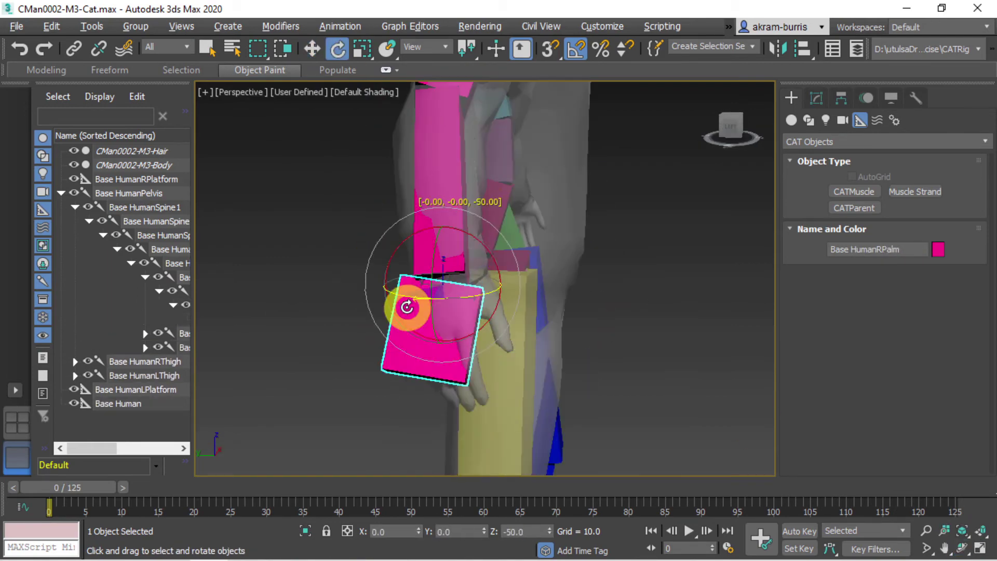
# - Rotate the right palm bone (Base HumanRPalm) about its Z axis and align it with the mesh's right hand
pyautogui.moveTo(407, 307); pyautogui.dragTo(502, 246)
pyautogui.keyDown('alt'); pyautogui.moveTo(513, 257); pyautogui.dragTo(360, 260, button='middle'); pyautogui.keyUp('alt')
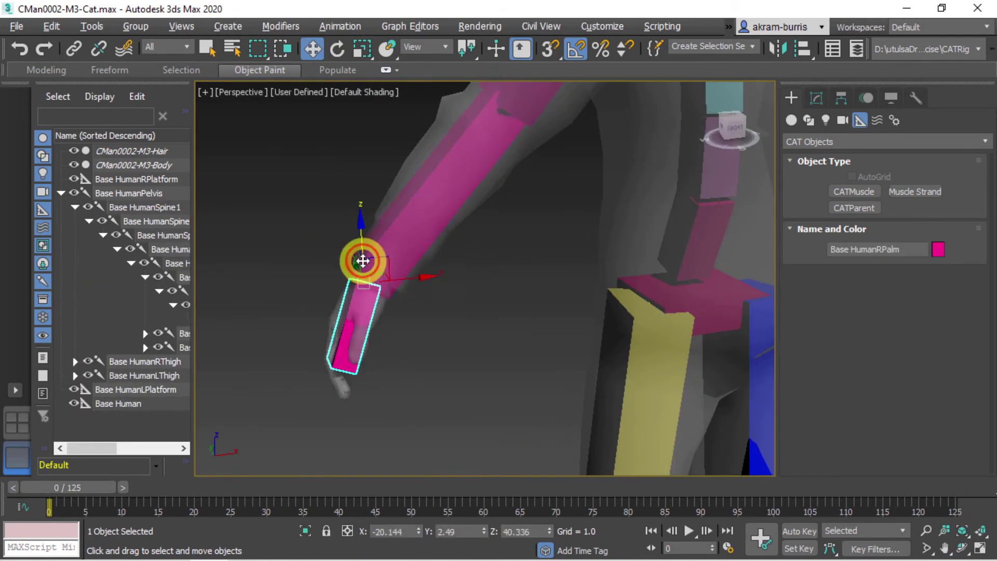
pyautogui.press('e')
pyautogui.click(400, 282)
pyautogui.scroll(3, 374, 164)
# - Lower the head bone (Base HumanHead) to about Z 64.46 and nudge the ribcage bone slightly along Z in a front view
pyautogui.click(966, 548)
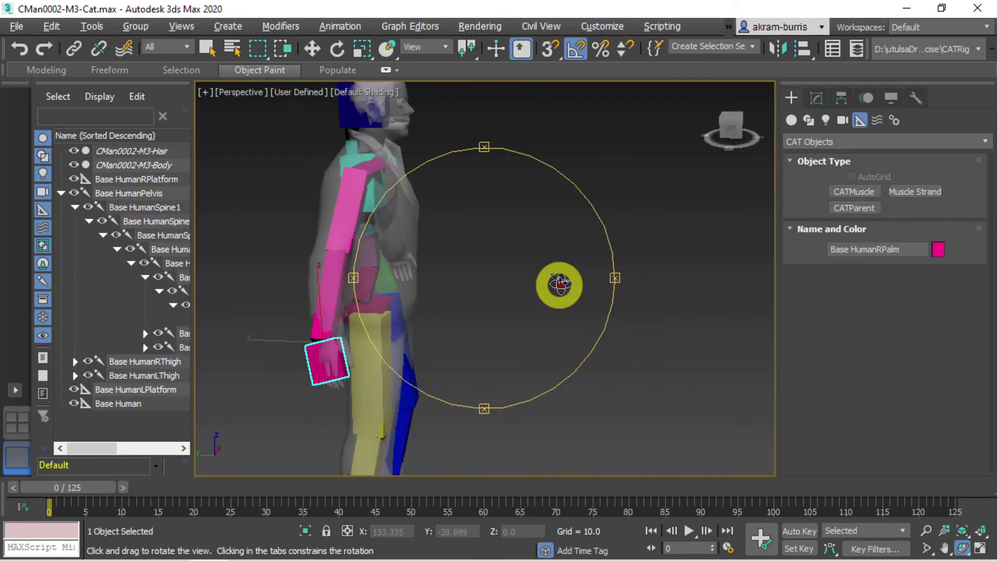
pyautogui.click(348, 214)
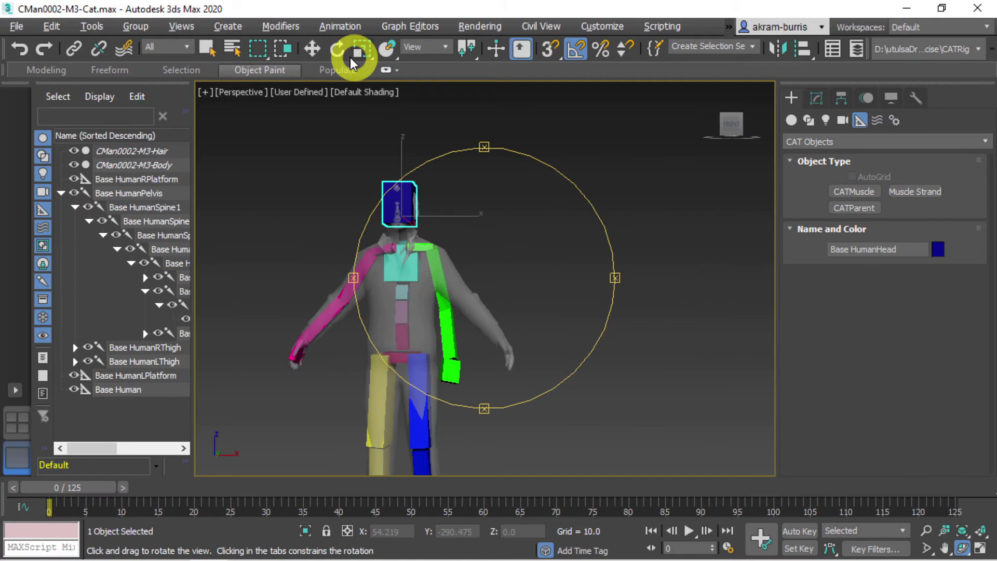
pyautogui.press('w')
pyautogui.click(400, 183)
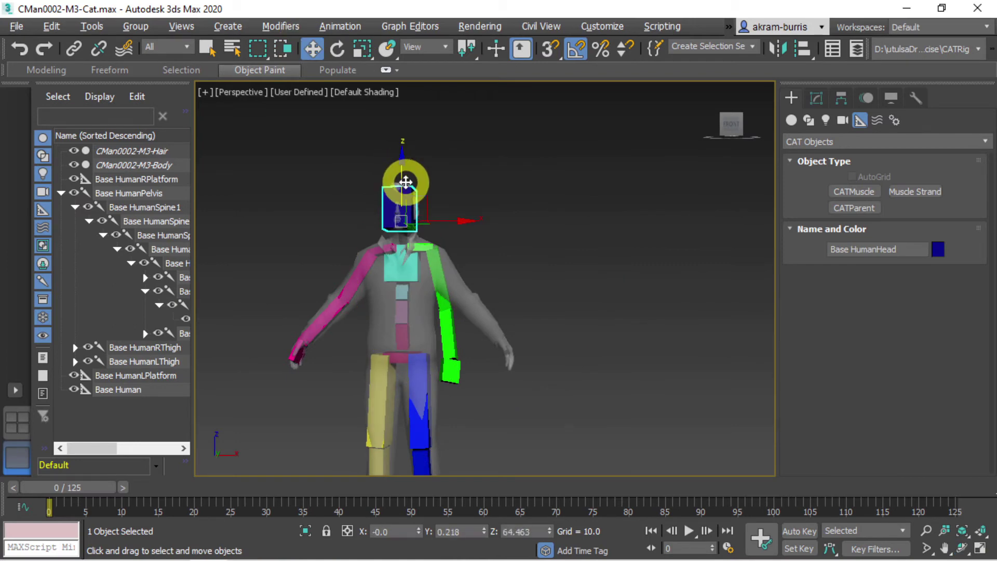
pyautogui.click(401, 267)
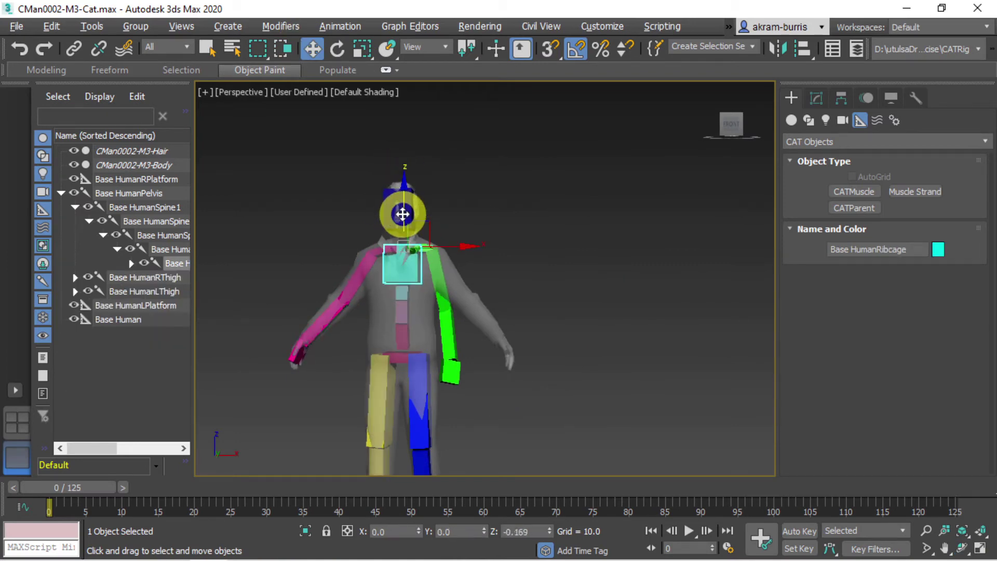
pyautogui.click(597, 276)
# - Select the right forearm bone (Base HumanRForearm) and set the reference coordinate system to Local
pyautogui.click(329, 317)
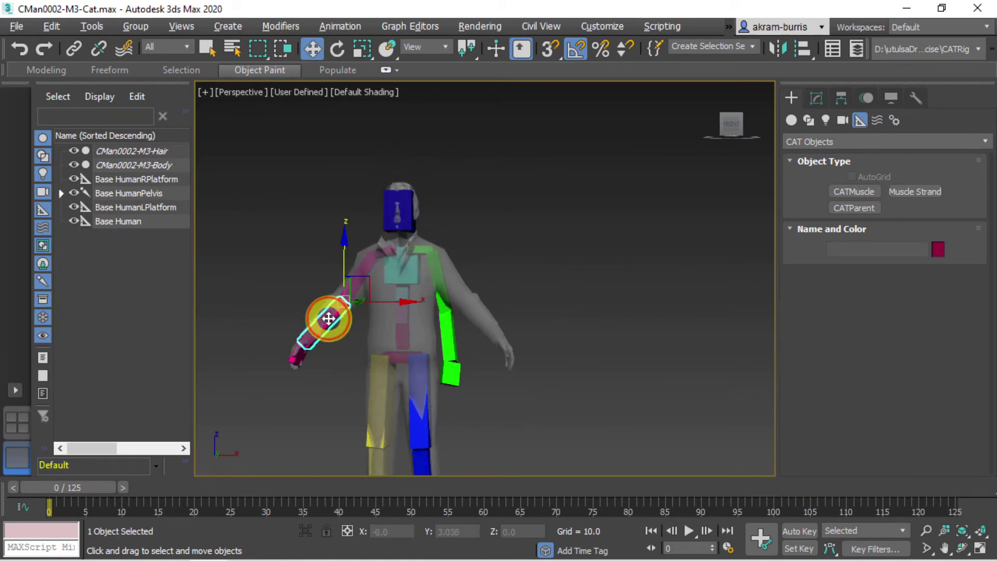
pyautogui.click(414, 89)
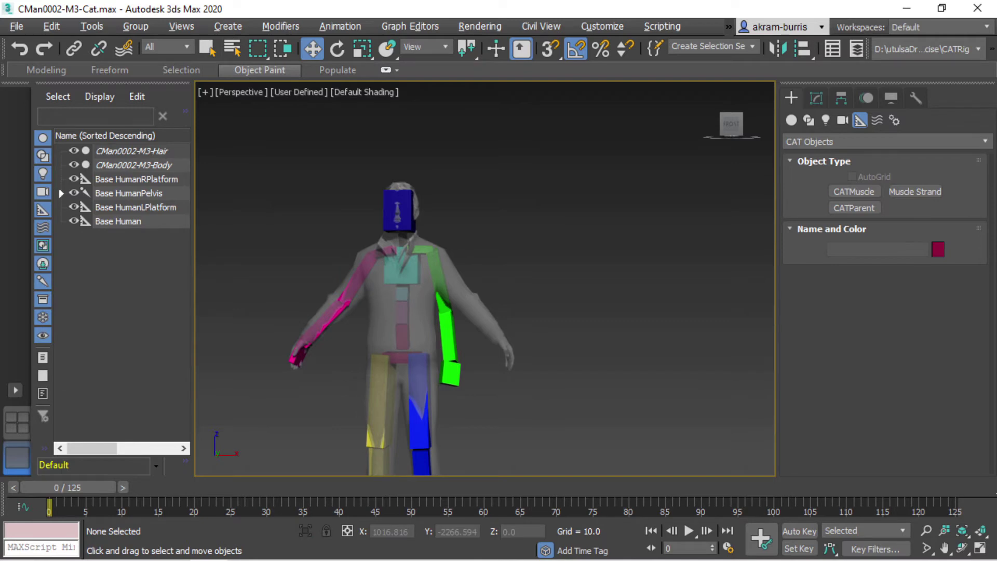
pyautogui.click(321, 313)
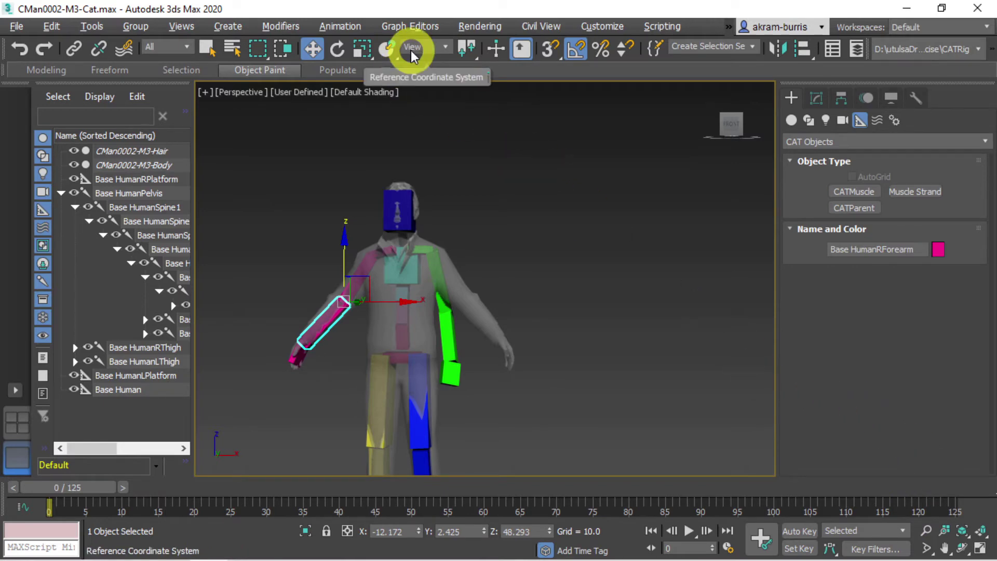
pyautogui.click(432, 51)
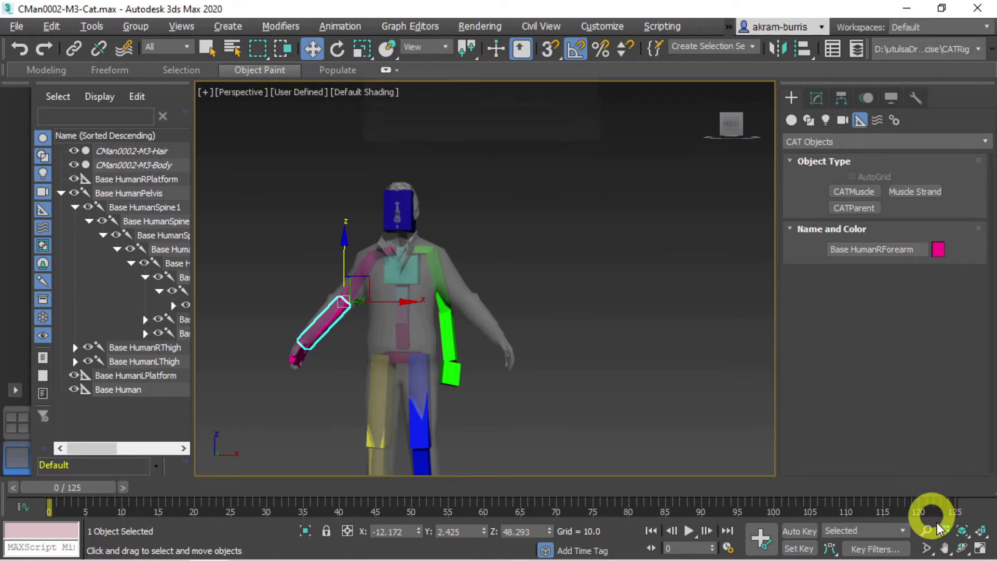
pyautogui.click(962, 543)
pyautogui.moveTo(443, 357); pyautogui.dragTo(318, 318)
pyautogui.moveTo(451, 285); pyautogui.dragTo(422, 335)
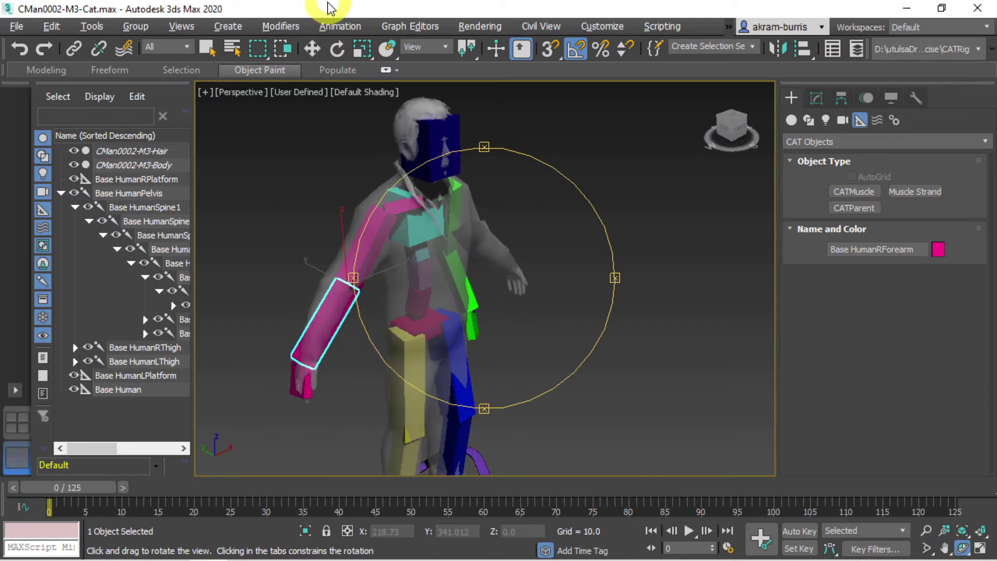
pyautogui.click(441, 45)
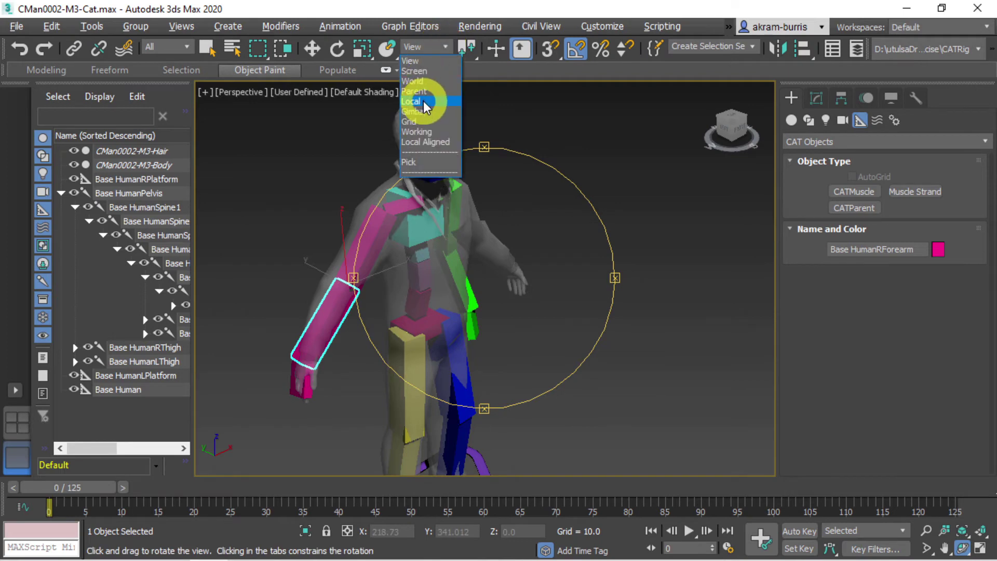
pyautogui.click(425, 102)
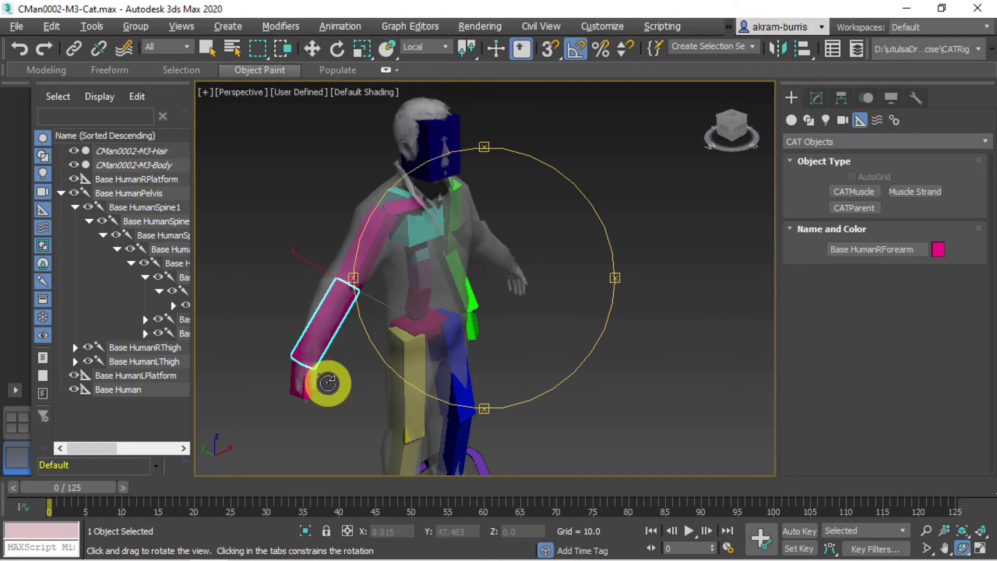
# - Rotate the right forearm bone about its local axes to line it up with the mesh's right forearm
pyautogui.click(330, 51)
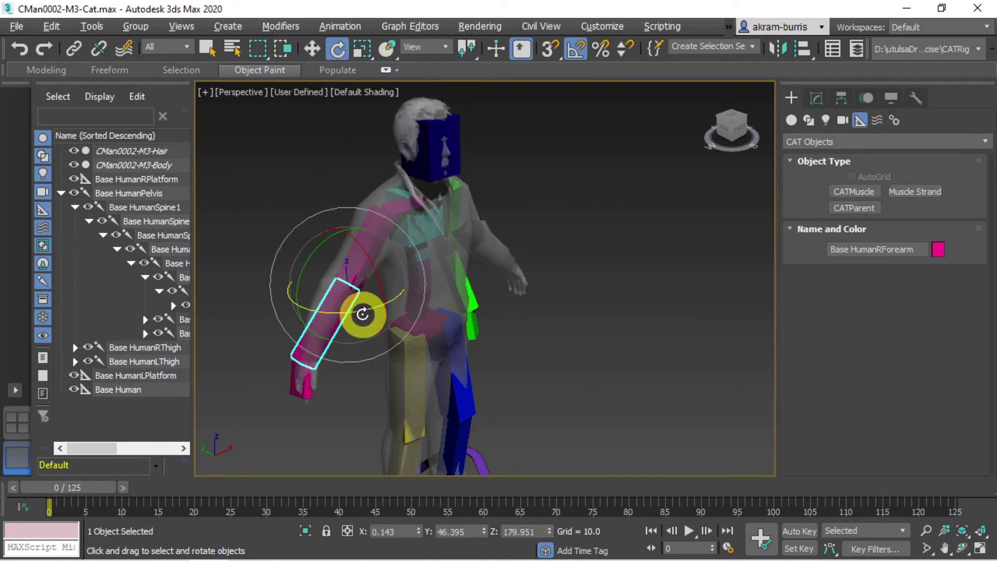
pyautogui.moveTo(362, 312); pyautogui.dragTo(323, 252)
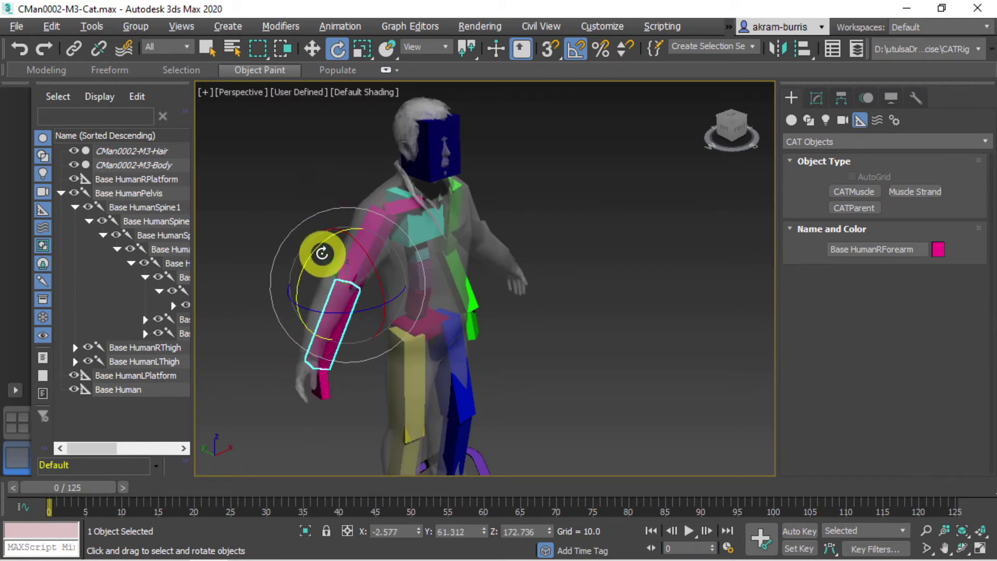
pyautogui.click(417, 48)
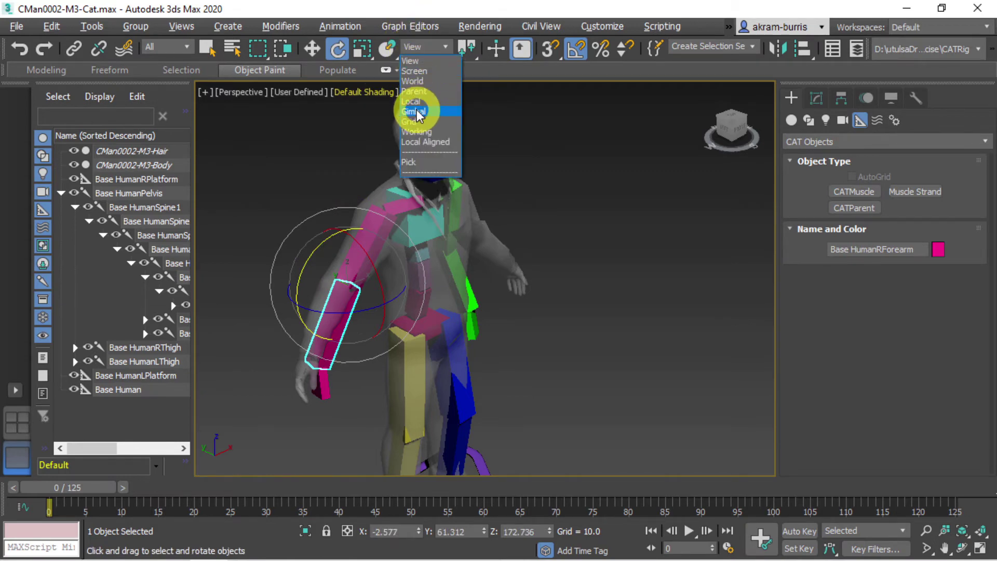
pyautogui.click(418, 101)
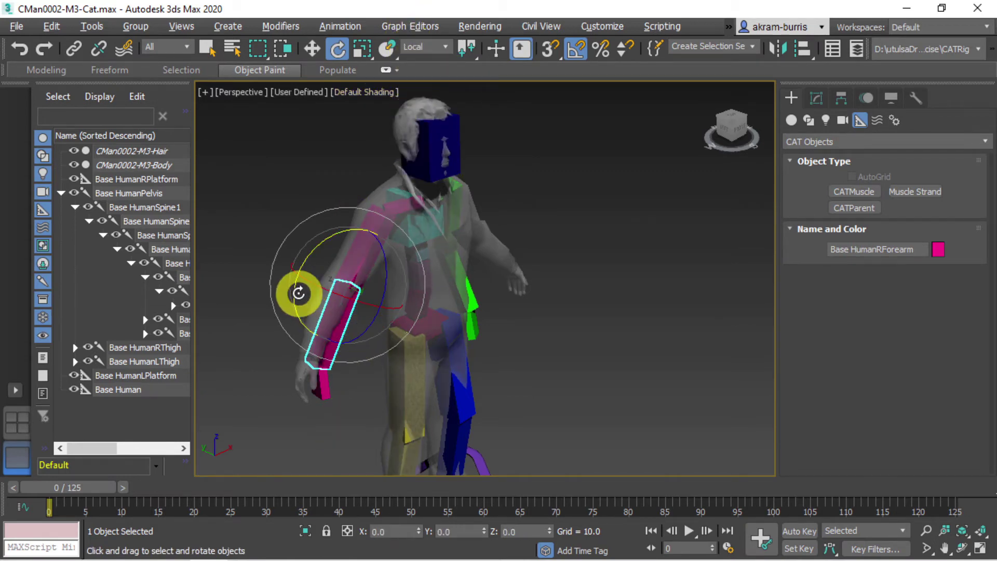
pyautogui.click(299, 288)
pyautogui.moveTo(298, 288); pyautogui.dragTo(298, 279)
pyautogui.moveTo(375, 307); pyautogui.dragTo(368, 304)
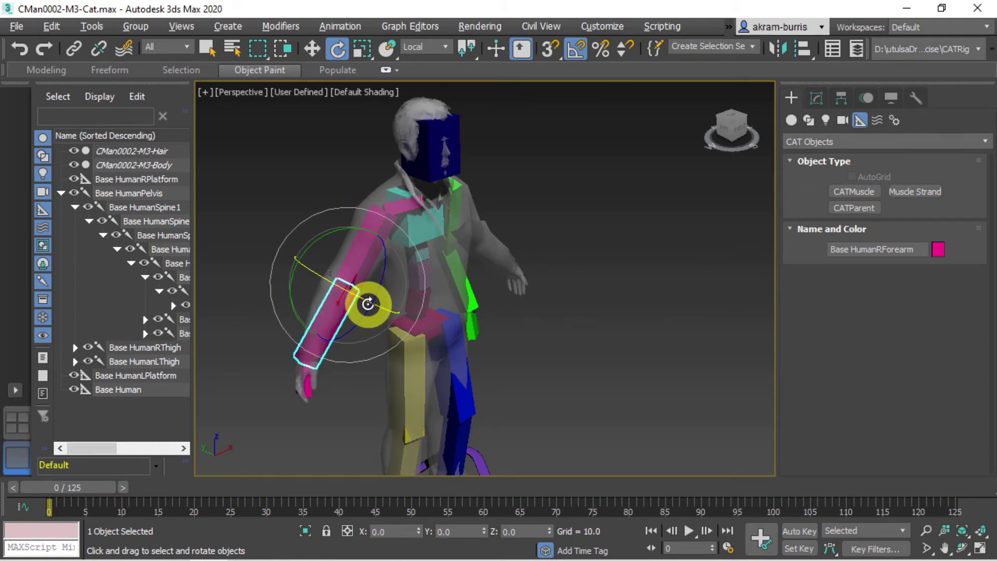
# - Nudge the right forearm bone along its local axes towards the mesh's elbow, and set the reference coordinate system back to View
pyautogui.click(318, 49)
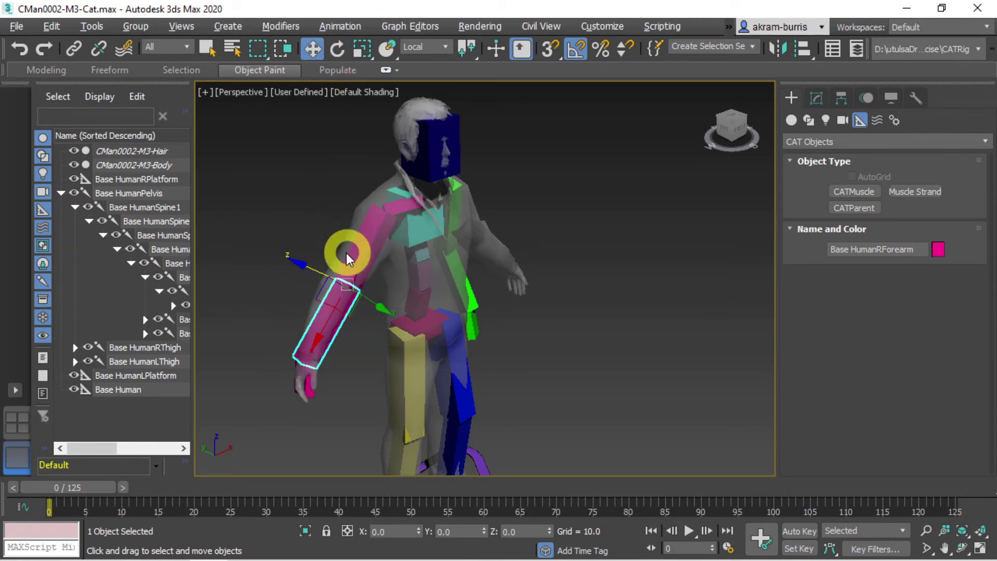
pyautogui.moveTo(333, 277); pyautogui.dragTo(357, 292)
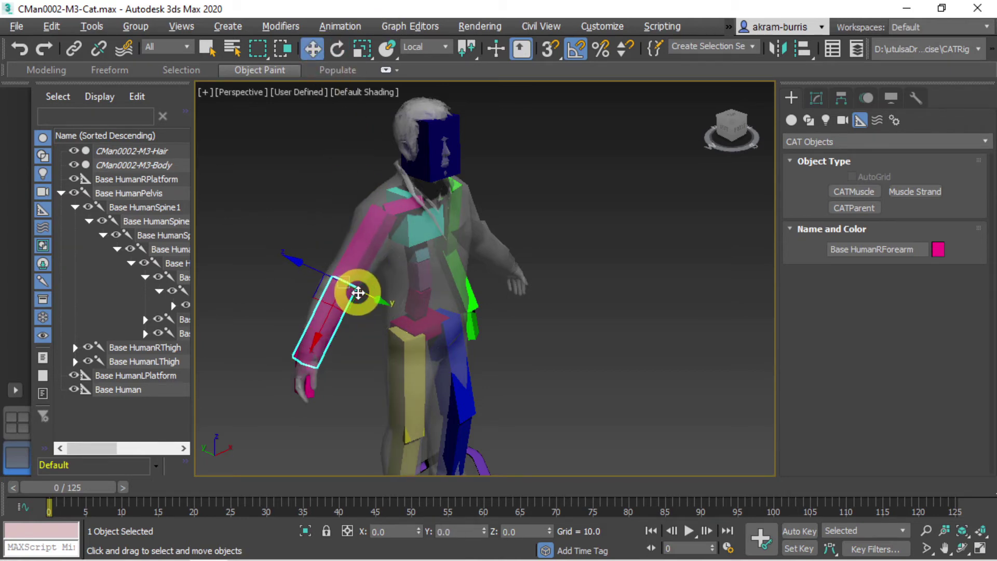
pyautogui.click(448, 47)
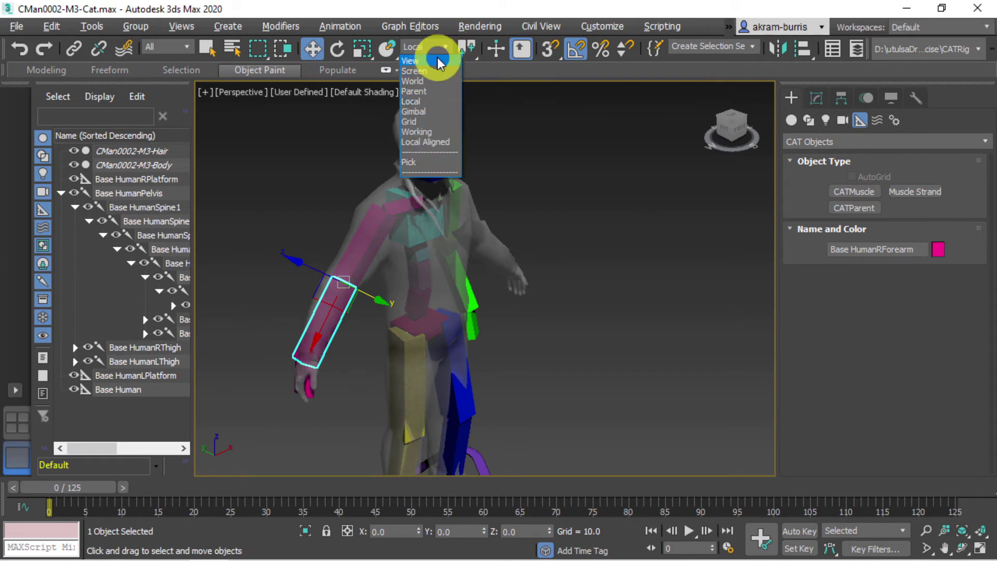
pyautogui.click(441, 61)
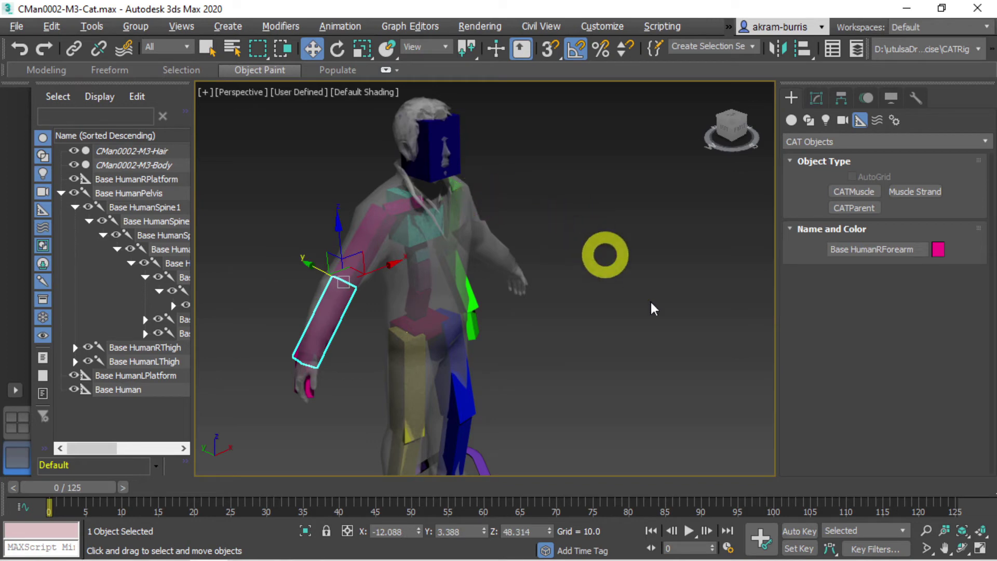
# - Copy the limb settings of the right upper arm (Base HumanRUpperarm) and paste them mirrored onto the left arm (Base HumanLUpperarm)
pyautogui.click(962, 548)
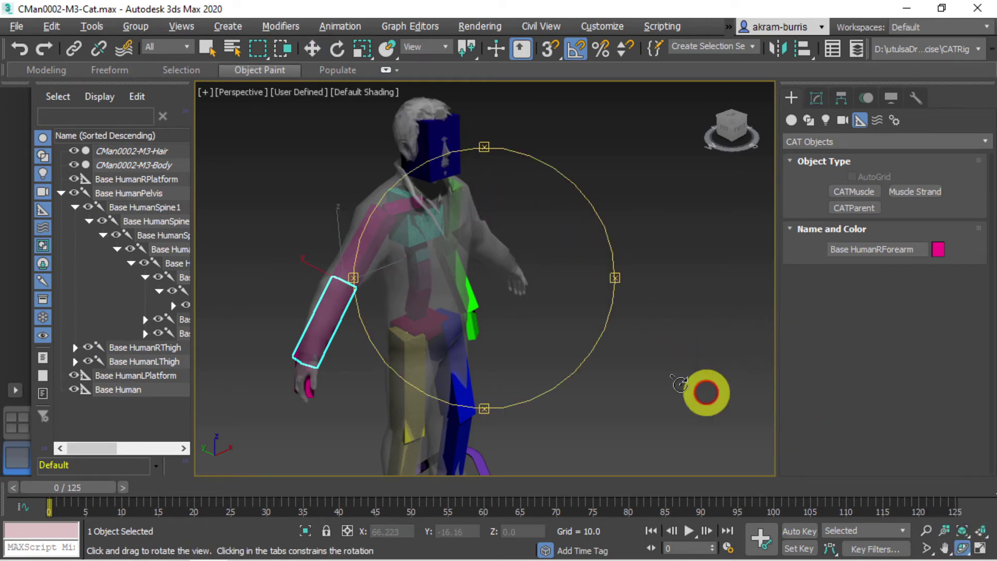
pyautogui.moveTo(525, 328); pyautogui.dragTo(592, 304)
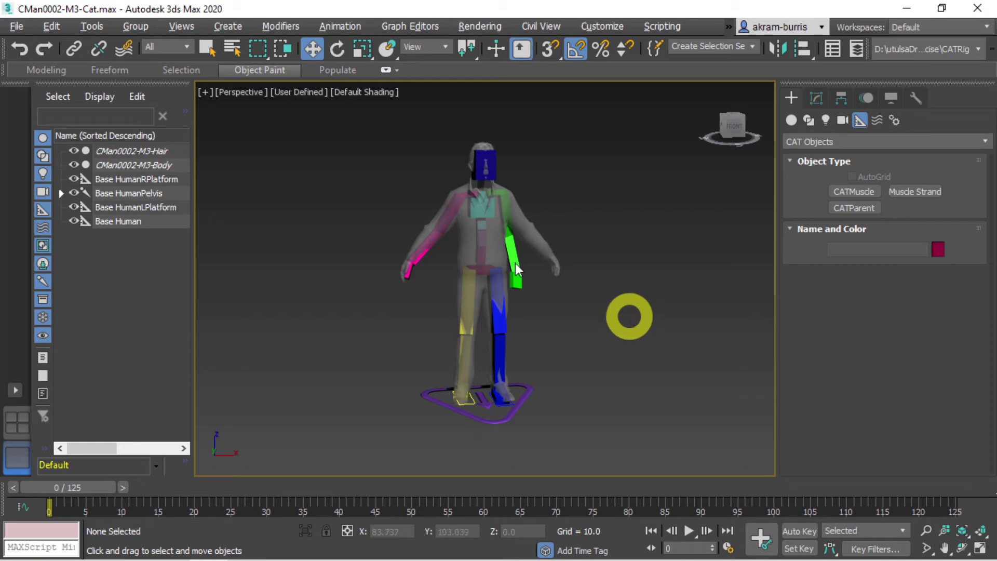
pyautogui.click(458, 210)
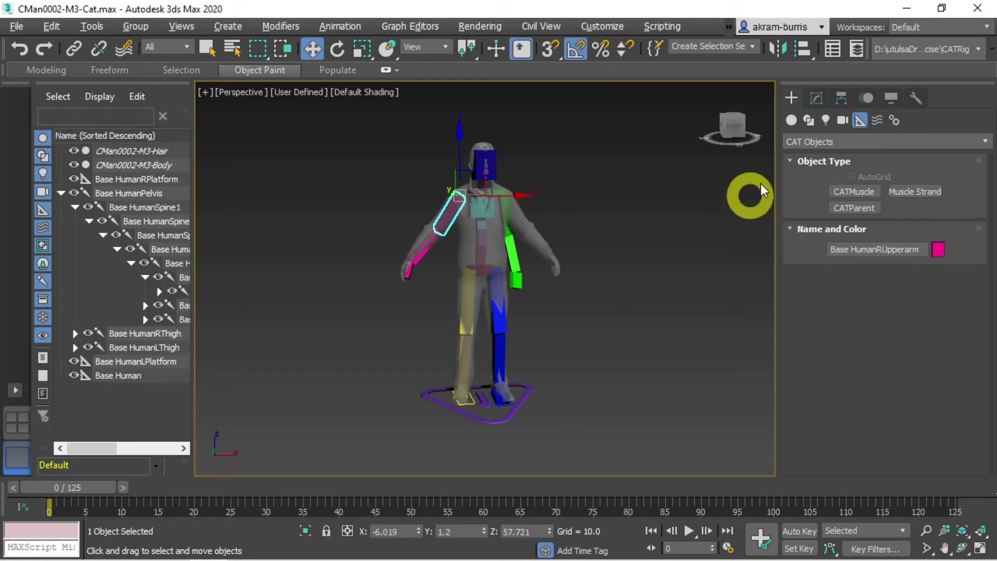
pyautogui.click(817, 97)
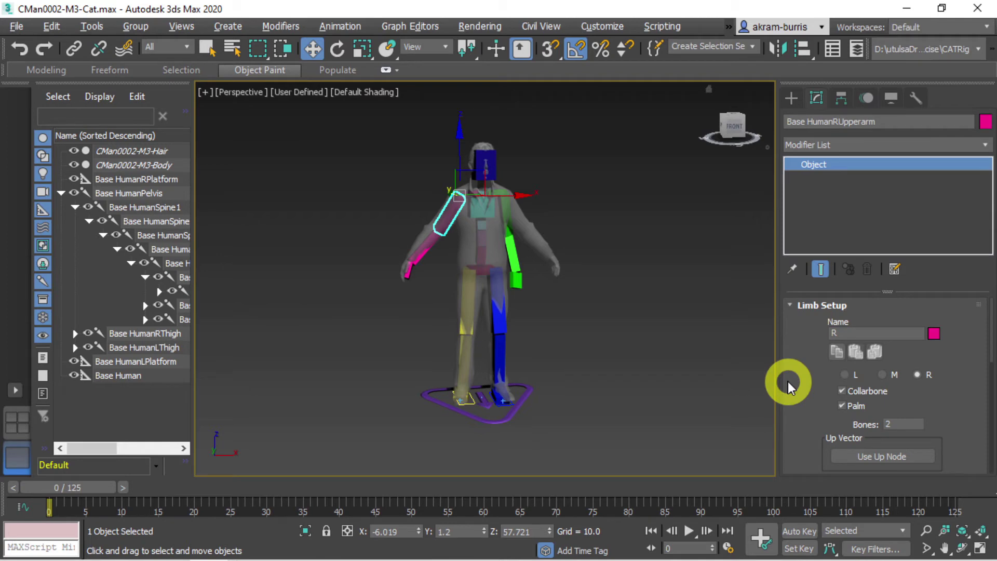
pyautogui.click(837, 351)
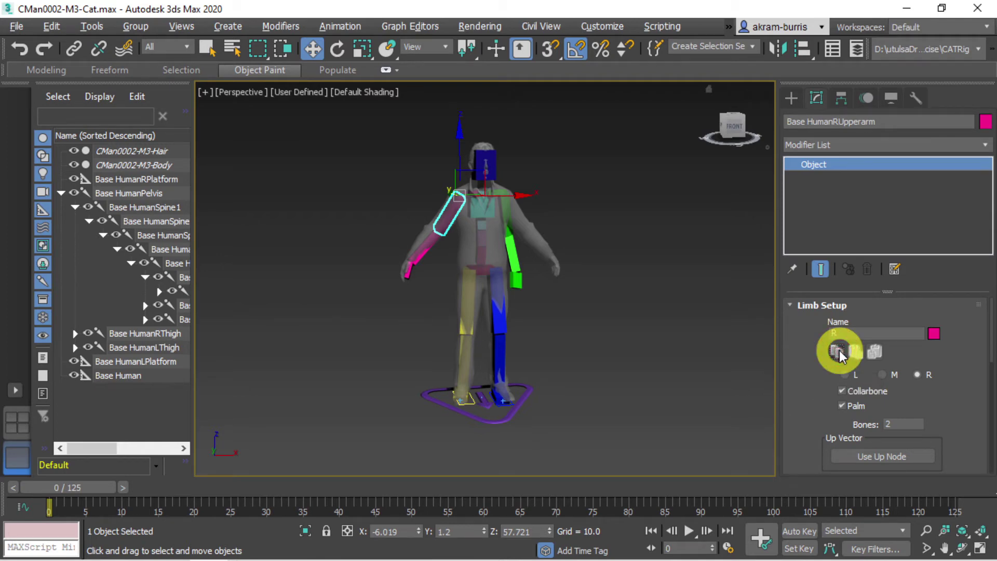
pyautogui.click(508, 210)
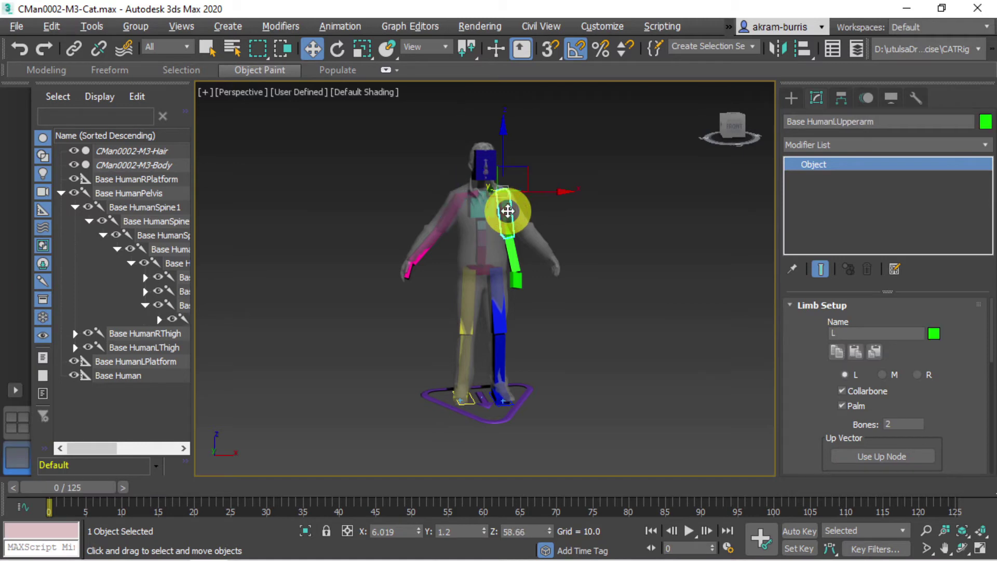
pyautogui.click(881, 355)
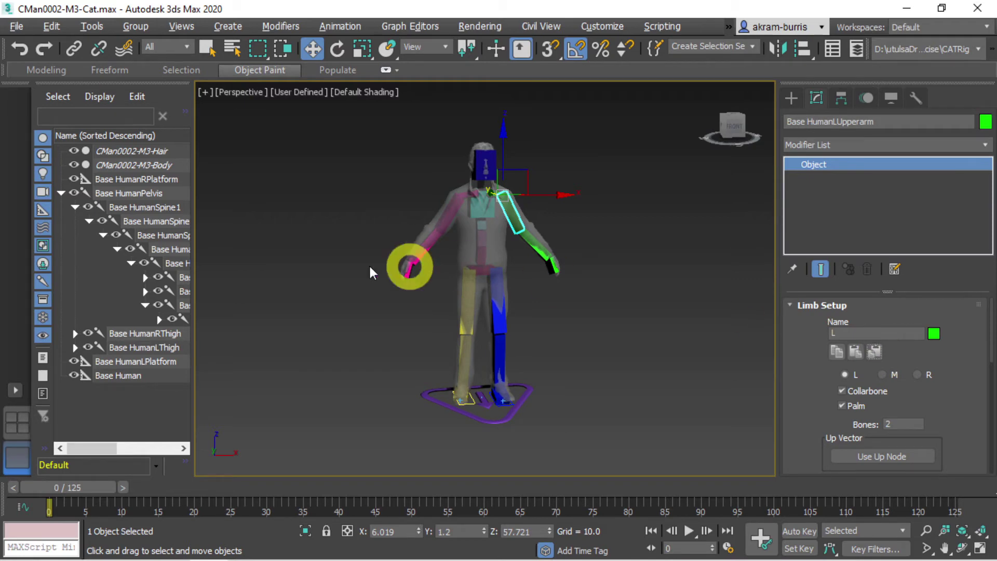
pyautogui.click(534, 242)
pyautogui.click(631, 244)
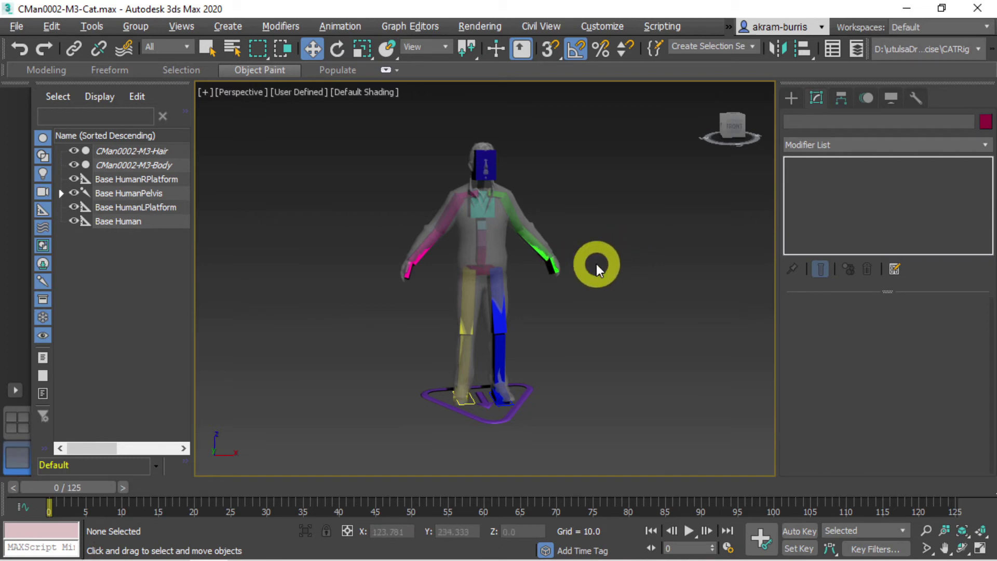
# - Move the right forearm bone (Base HumanRForearm) to about X -11.8, Z 49.2 in a front view
pyautogui.click(963, 548)
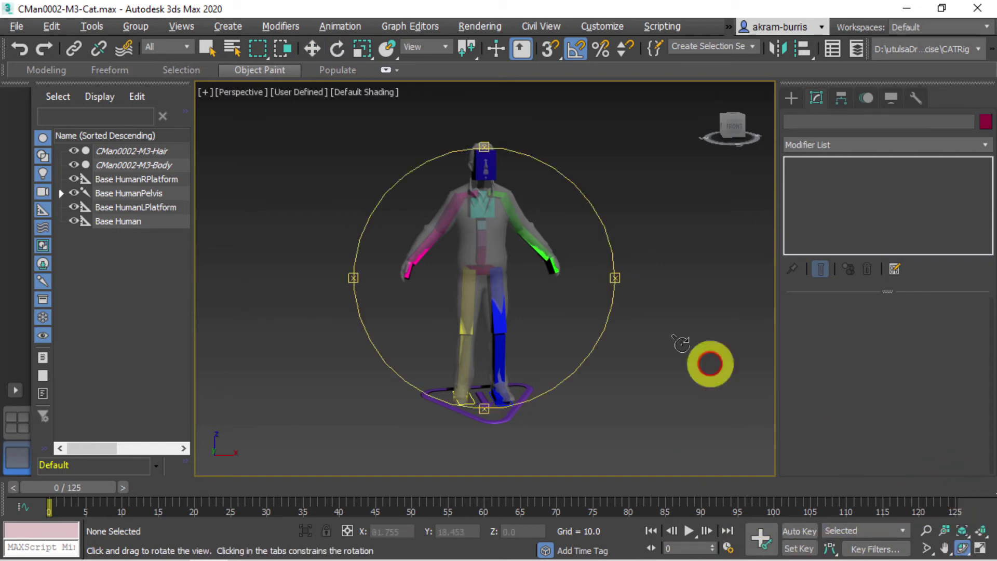
pyautogui.moveTo(682, 344); pyautogui.dragTo(510, 305)
pyautogui.rightClick(545, 312)
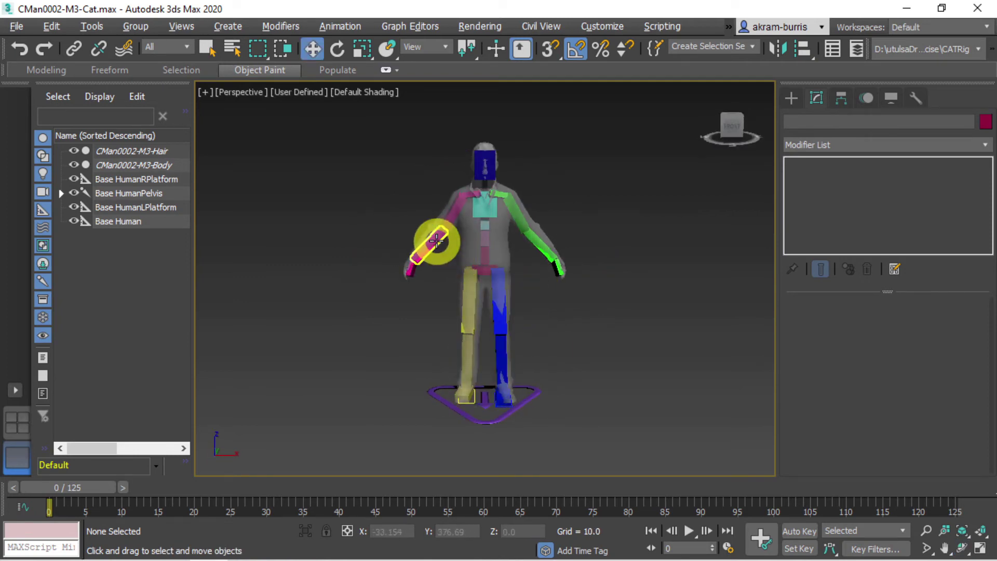
pyautogui.click(437, 240)
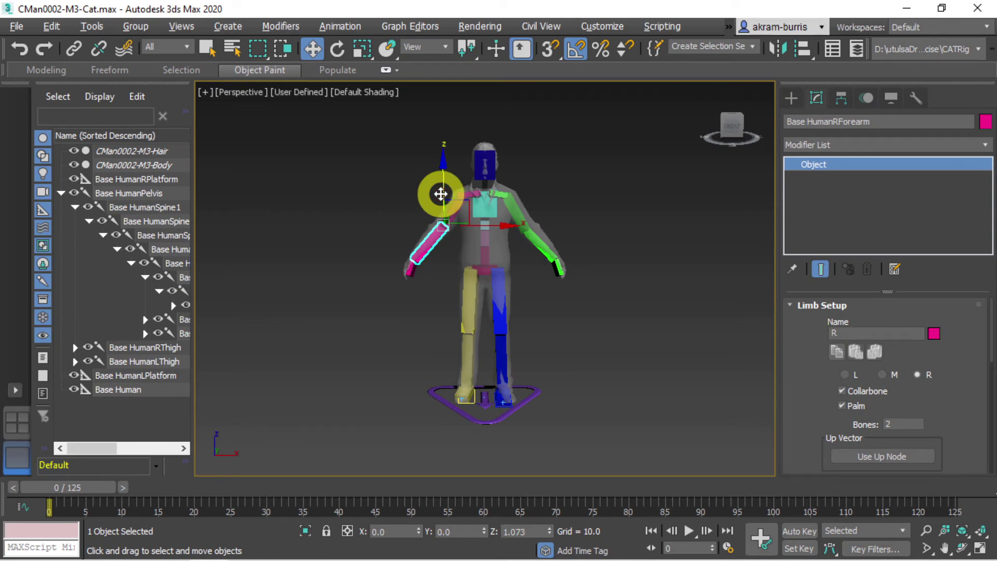
pyautogui.moveTo(473, 224); pyautogui.dragTo(474, 225)
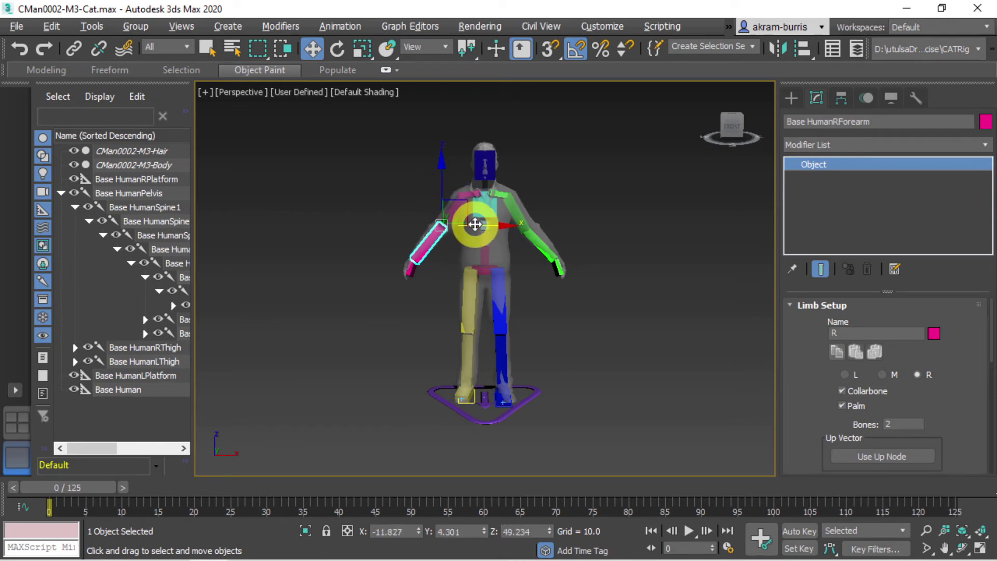
pyautogui.click(448, 277)
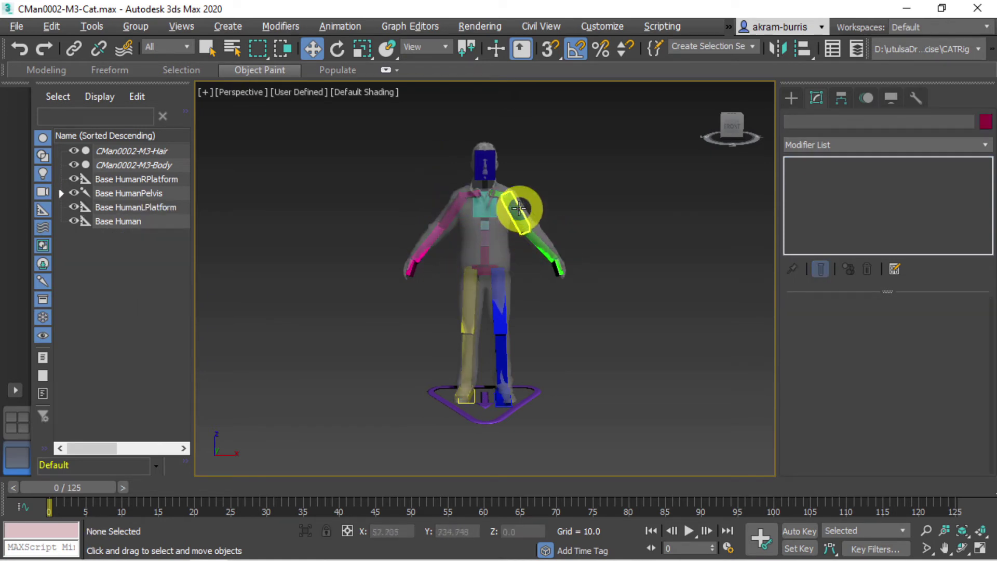
# - Copy the adjusted right arm's limb settings again and paste them onto the left arm to match the new forearm position
pyautogui.click(453, 215)
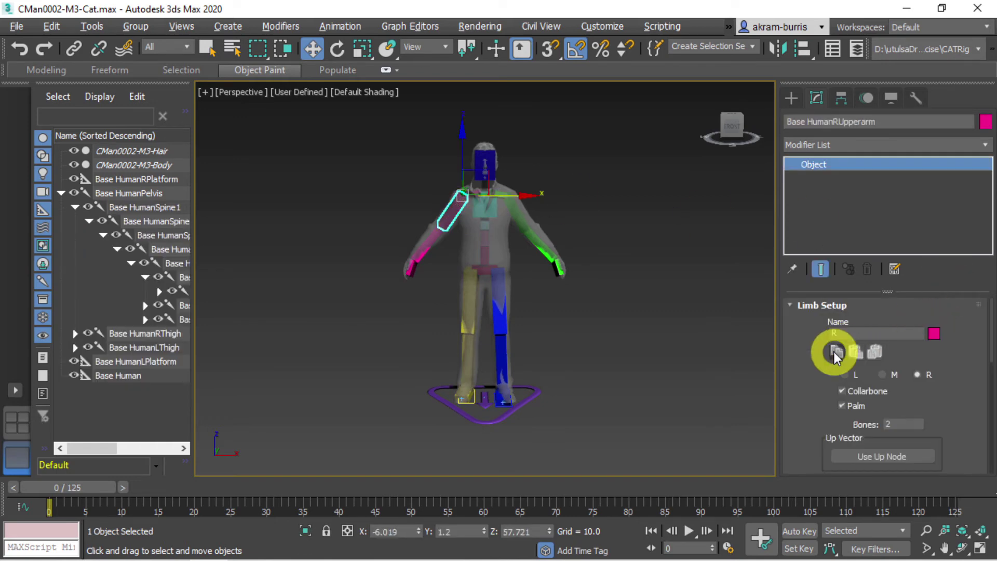
pyautogui.click(836, 353)
pyautogui.click(519, 213)
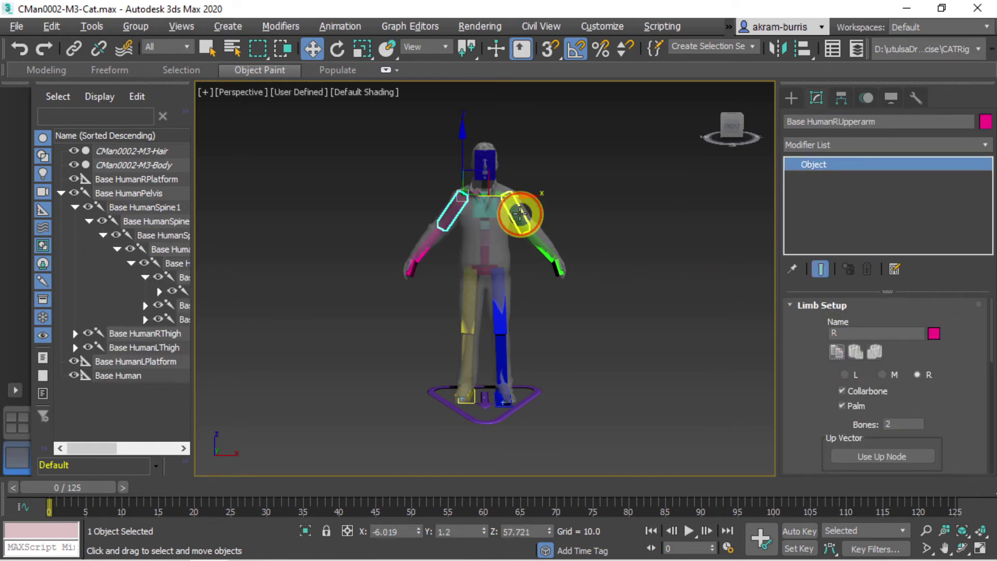
pyautogui.click(865, 348)
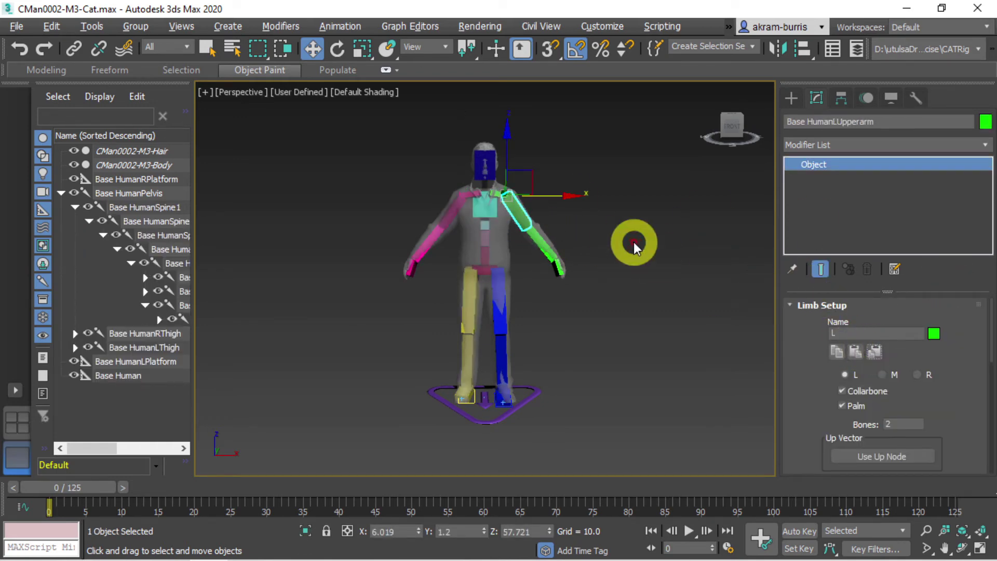
pyautogui.click(630, 263)
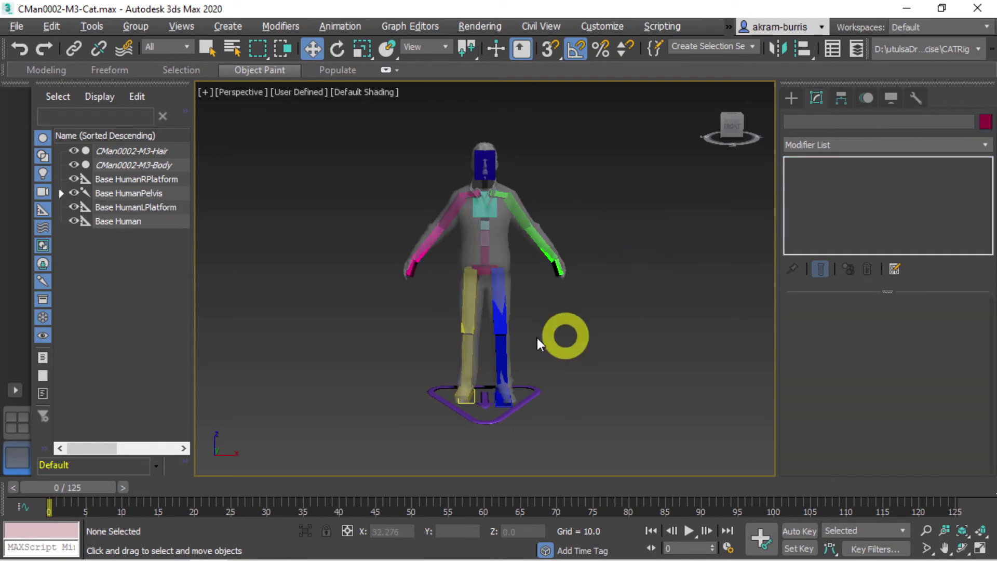
# - Copy the limb settings of the right thigh (Base HumanRThigh) and paste them mirrored onto the left leg (Base HumanLThigh)
pyautogui.click(463, 304)
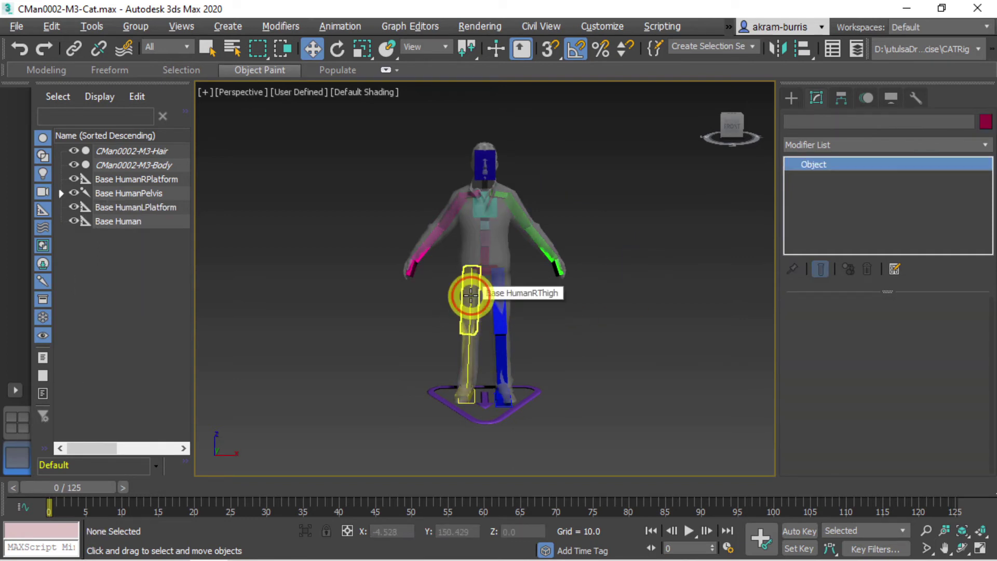
pyautogui.click(839, 351)
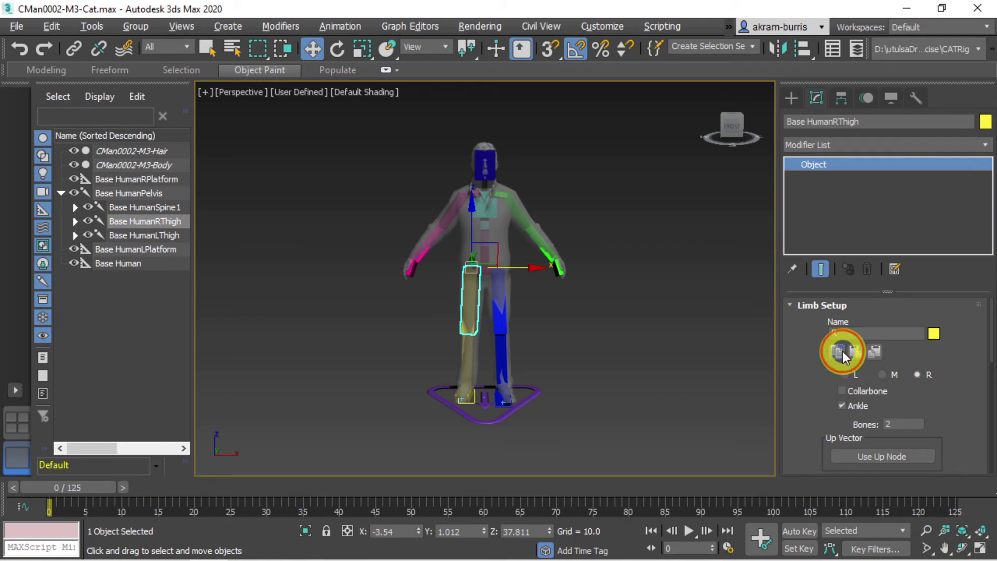
pyautogui.click(499, 318)
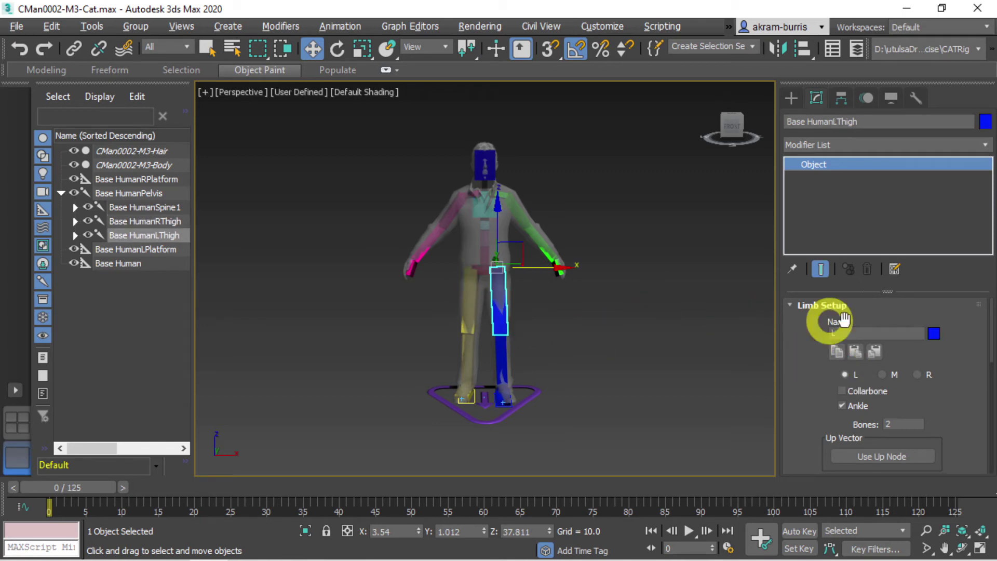
pyautogui.click(874, 353)
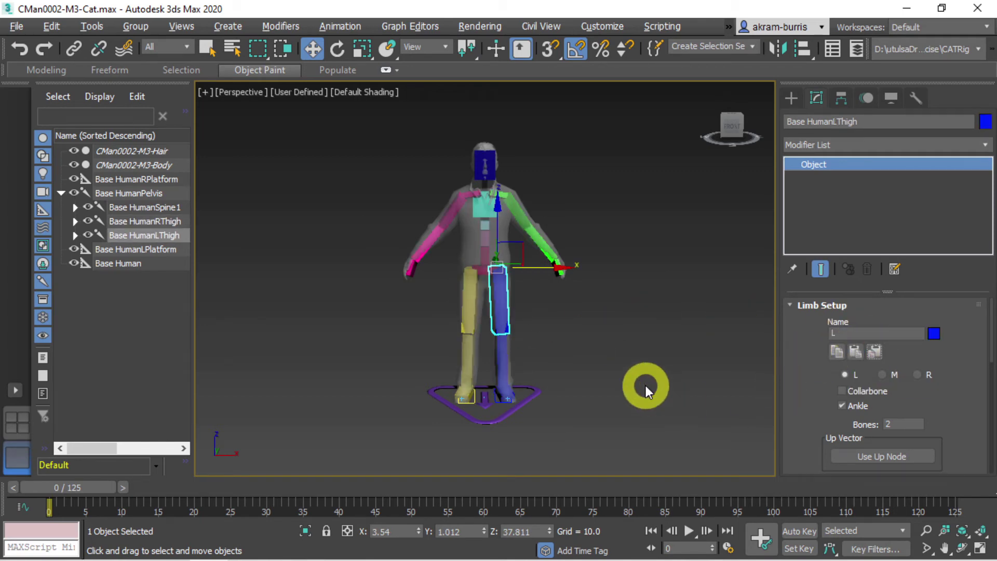
# - Try to widen the ribcage bone (Base HumanRibcage) along its X axis to a width of about 37.4, and undo the scaling
pyautogui.click(963, 548)
pyautogui.moveTo(565, 365); pyautogui.dragTo(640, 309)
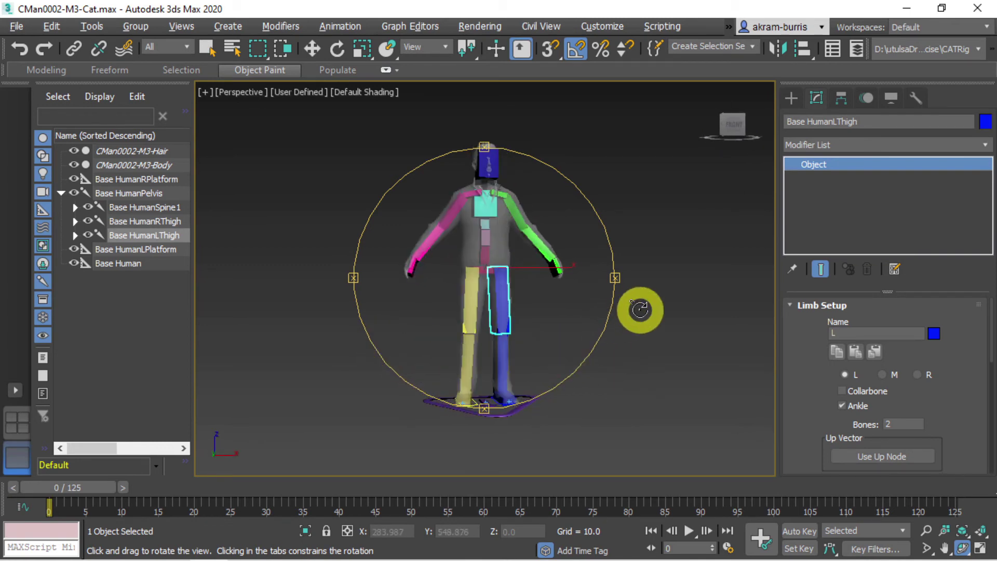
pyautogui.press('w')
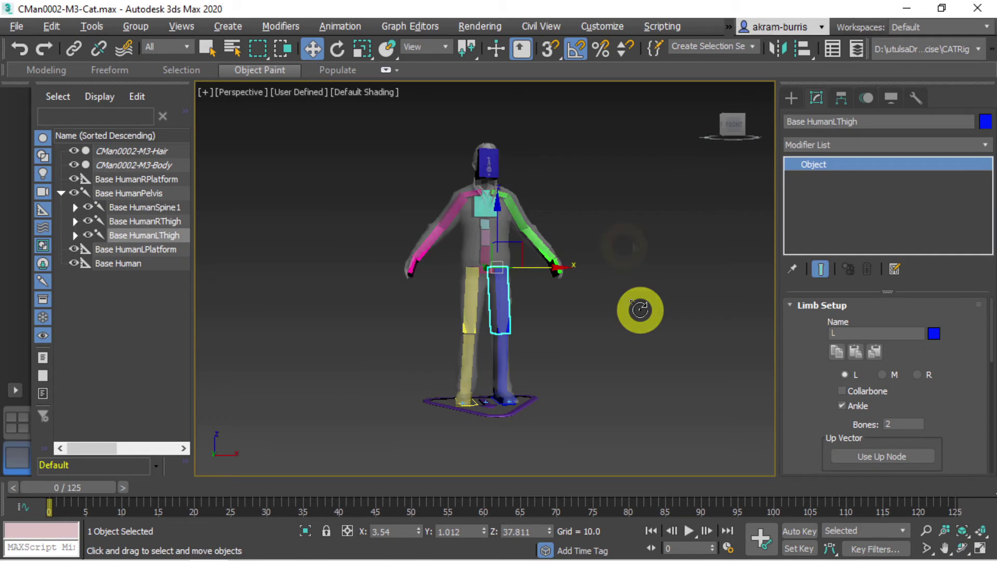
pyautogui.click(634, 241)
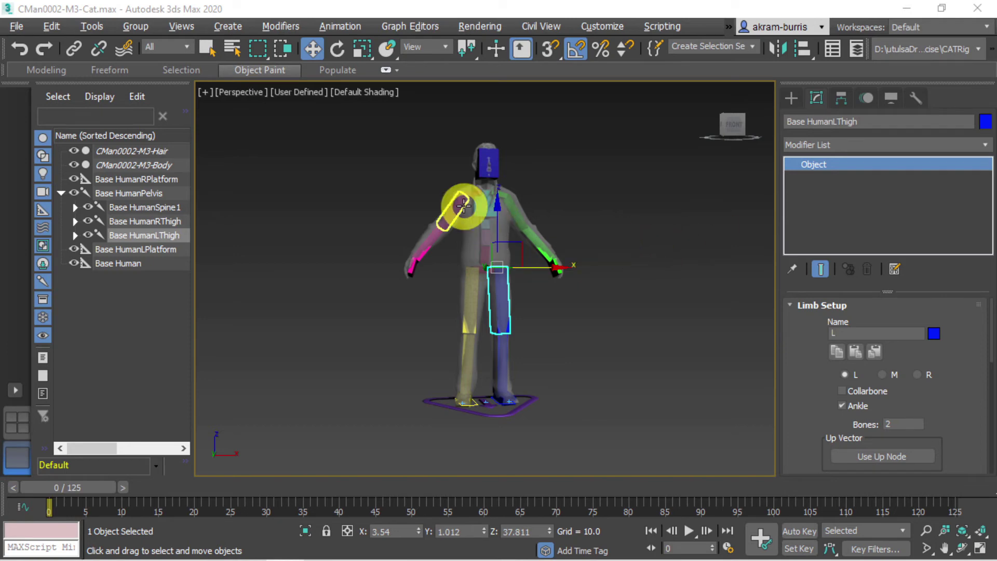
pyautogui.click(484, 205)
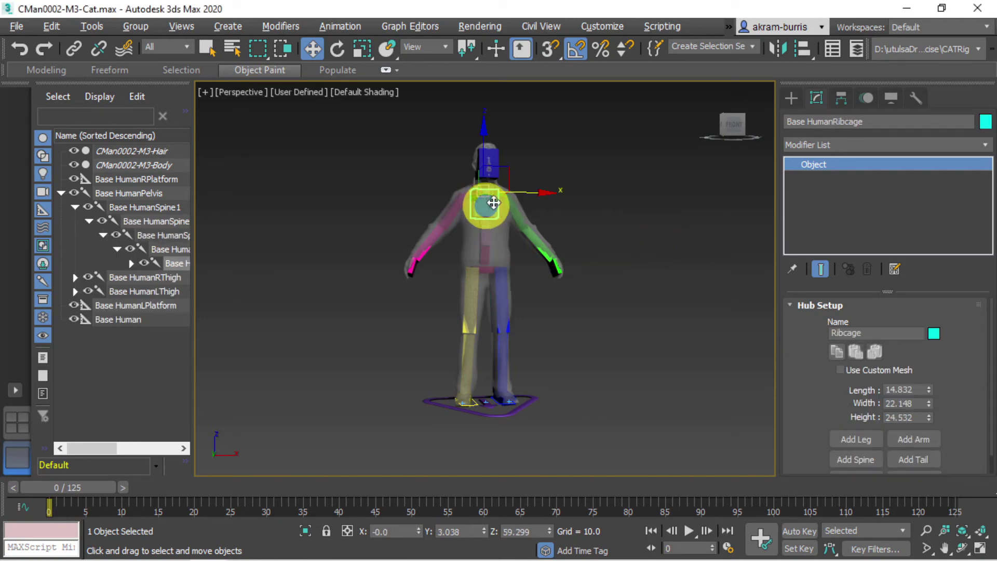
pyautogui.scroll(5, 493, 203)
pyautogui.moveTo(503, 216); pyautogui.dragTo(482, 256, button='middle')
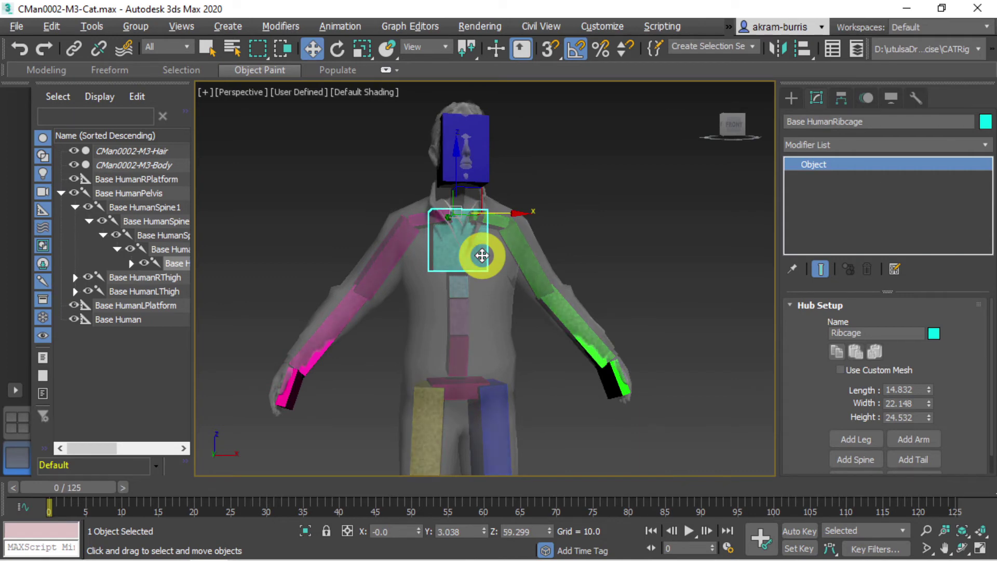
pyautogui.click(369, 48)
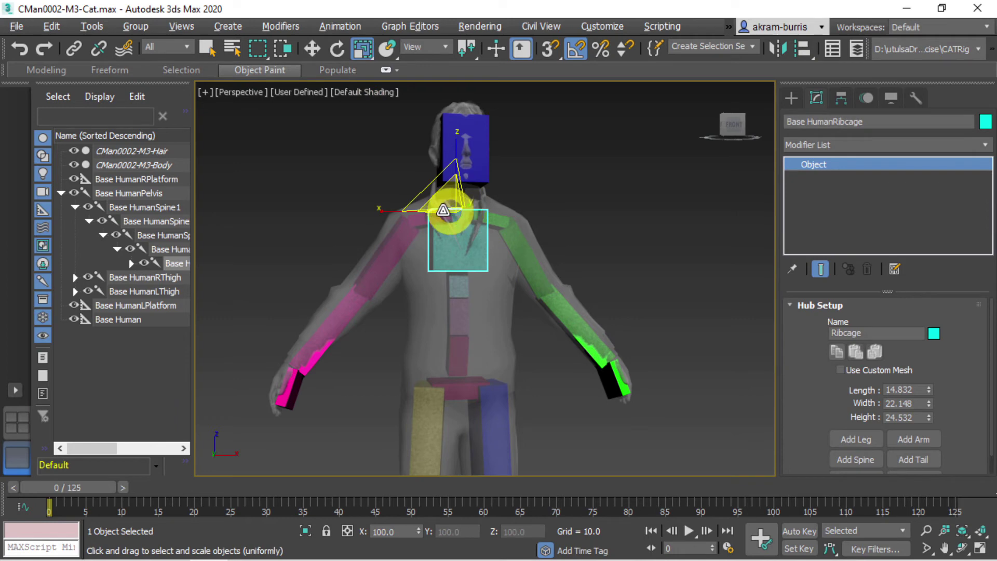
pyautogui.press('r')
pyautogui.moveTo(391, 210); pyautogui.dragTo(352, 212)
pyautogui.press('r')
pyautogui.press('r')
pyautogui.click(19, 48)
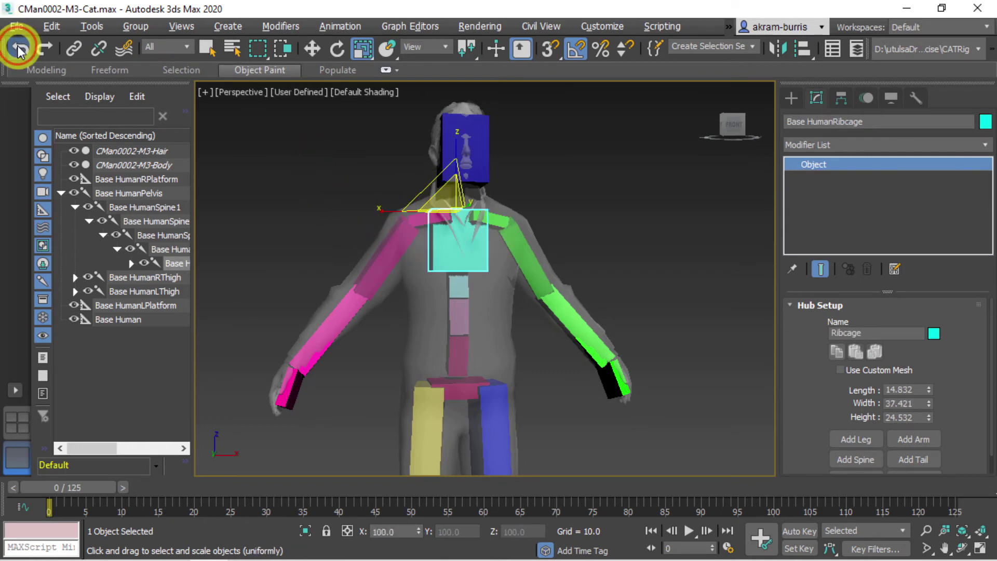
pyautogui.click(306, 154)
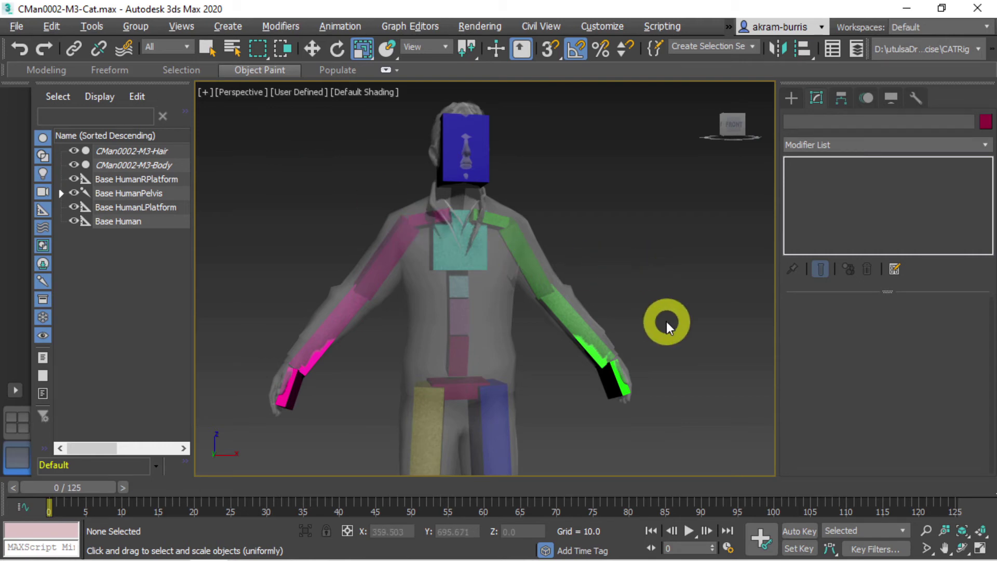
# - Inspect how the left arm bones and both feet fit inside the mesh, finishing with a close angled side view of the right foot
pyautogui.scroll(5, 668, 313)
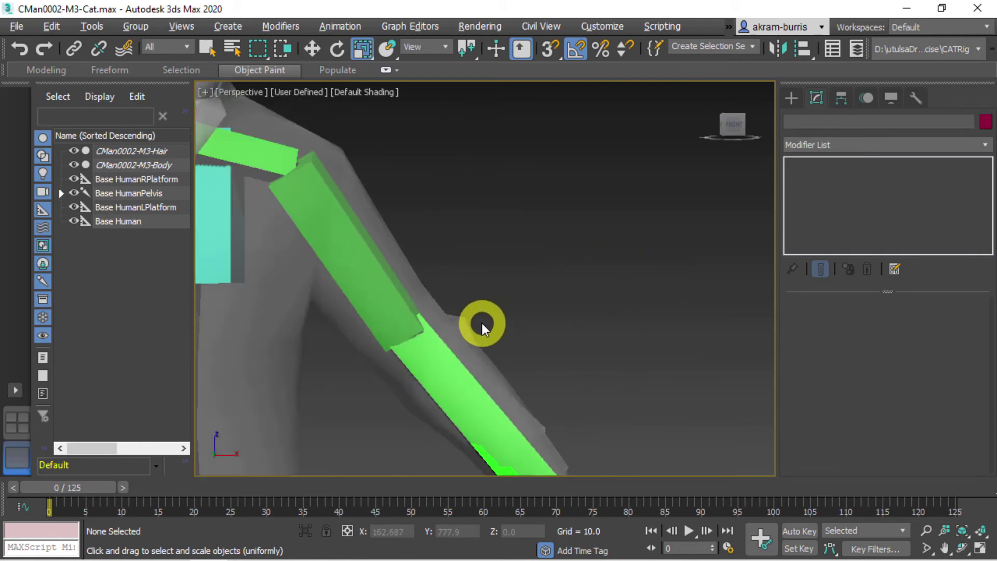
pyautogui.scroll(-10, 482, 323)
pyautogui.scroll(3, 460, 334)
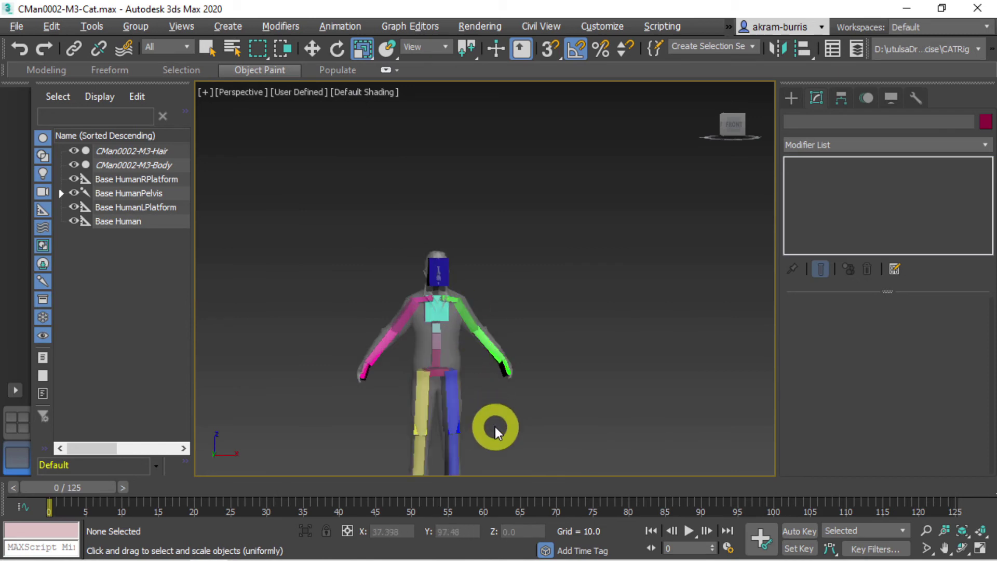
pyautogui.click(497, 427)
pyautogui.scroll(4, 496, 426)
pyautogui.scroll(6, 436, 322)
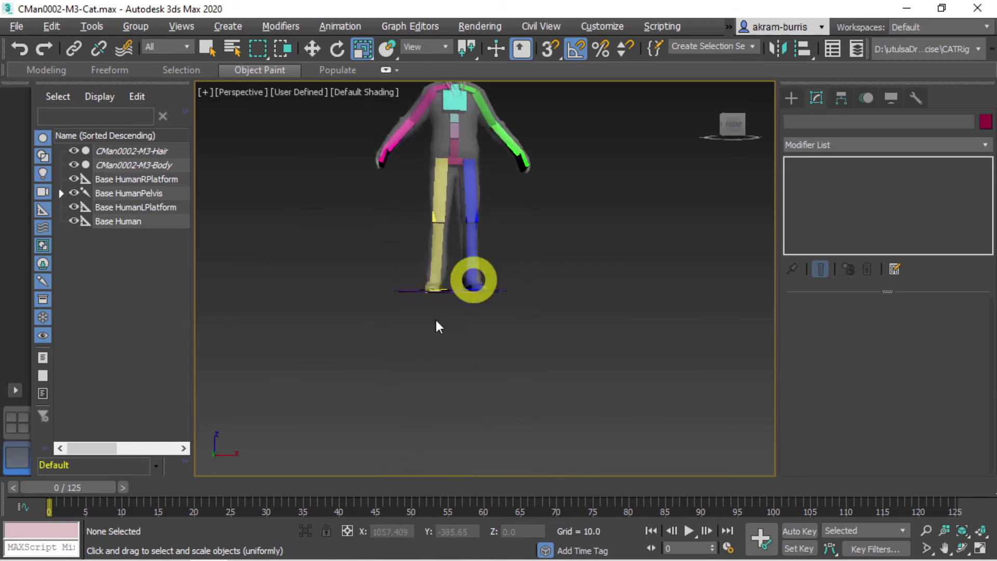
pyautogui.scroll(2, 429, 253)
pyautogui.scroll(-2, 429, 254)
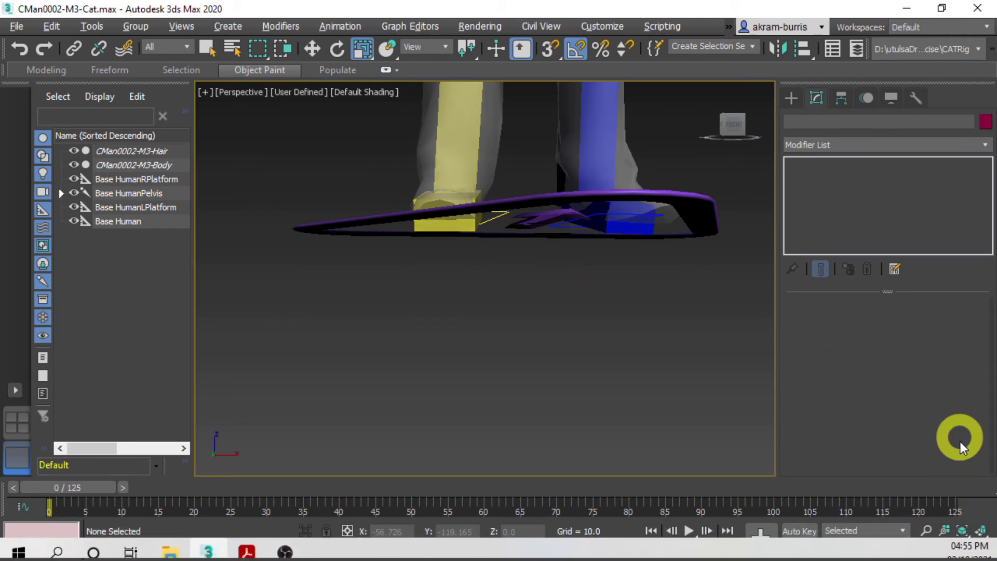
pyautogui.click(957, 544)
pyautogui.moveTo(423, 211); pyautogui.dragTo(568, 251)
pyautogui.press('r')
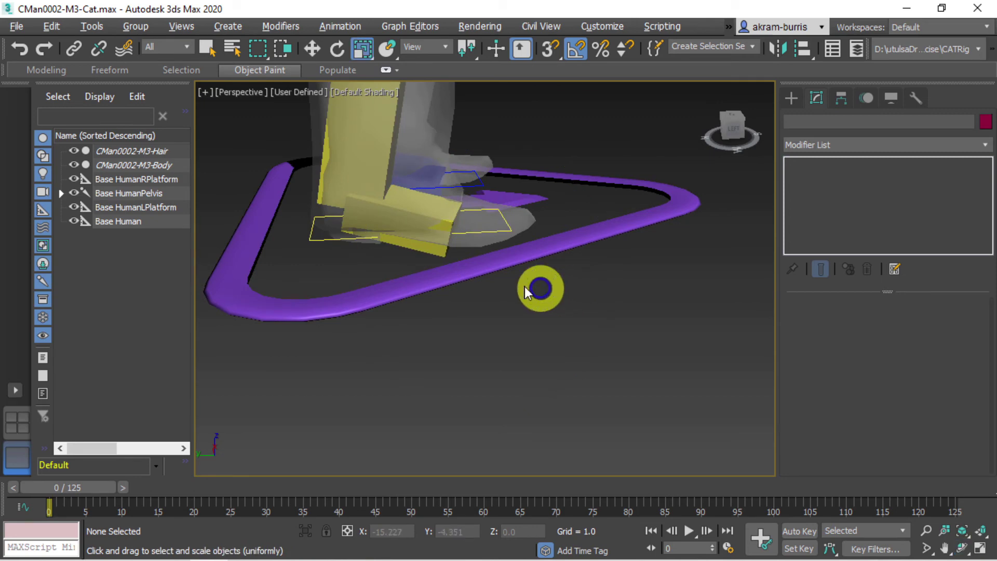
# - Add toes to the right foot bone (Base HumanRFoot) by setting its number of digits to 1
pyautogui.click(411, 242)
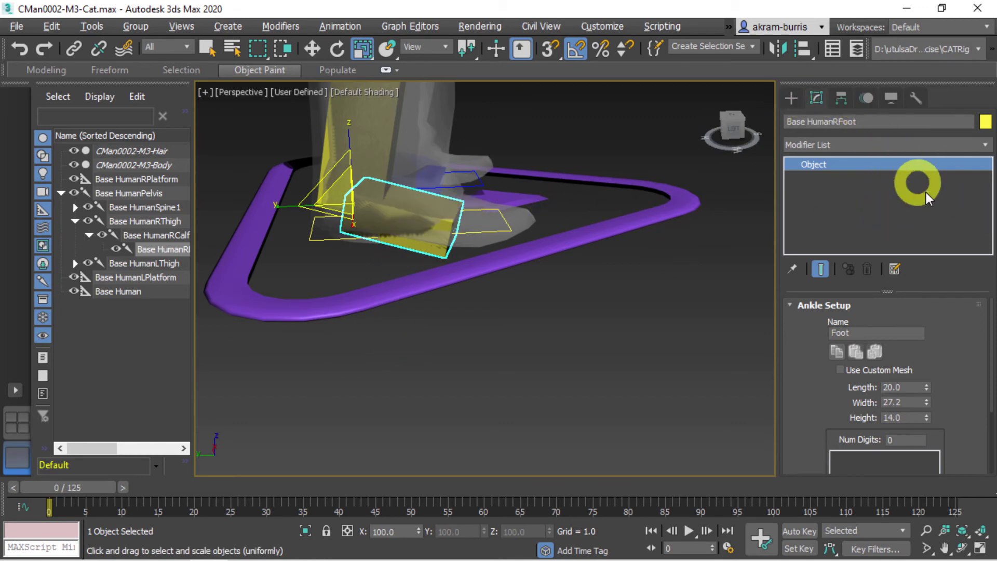
pyautogui.scroll(-2, 928, 311)
pyautogui.scroll(-1, 895, 395)
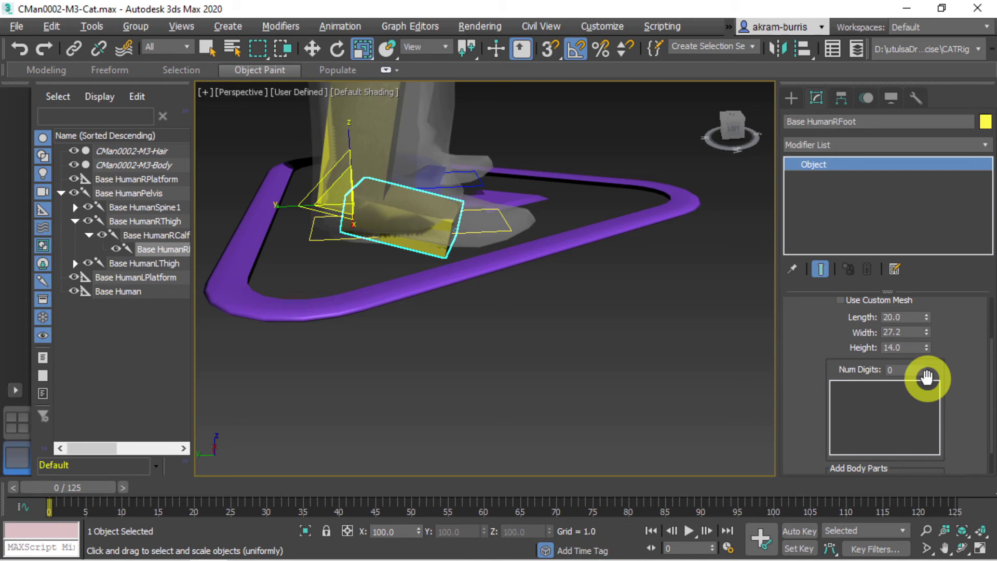
pyautogui.scroll(-2, 927, 378)
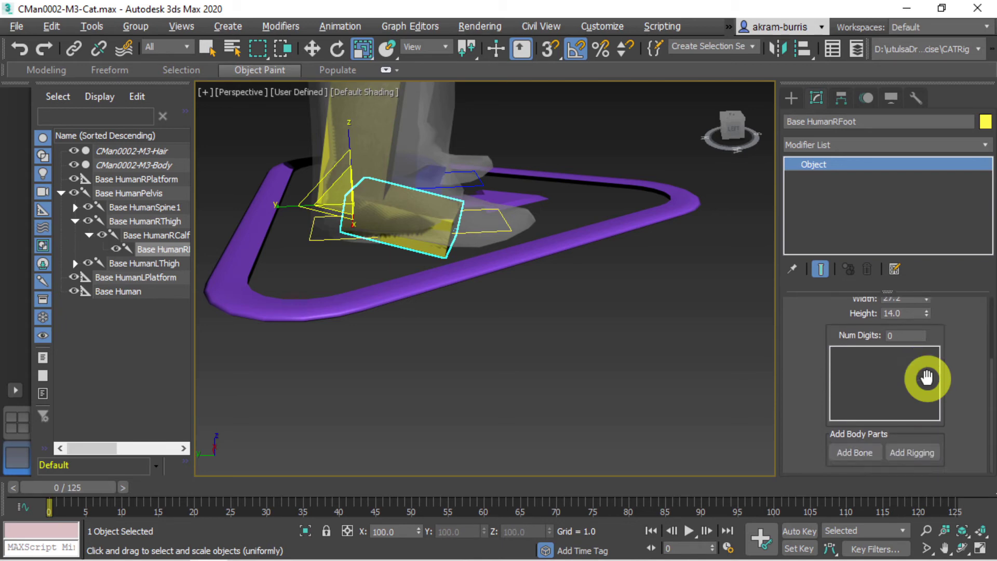
pyautogui.scroll(1, 890, 356)
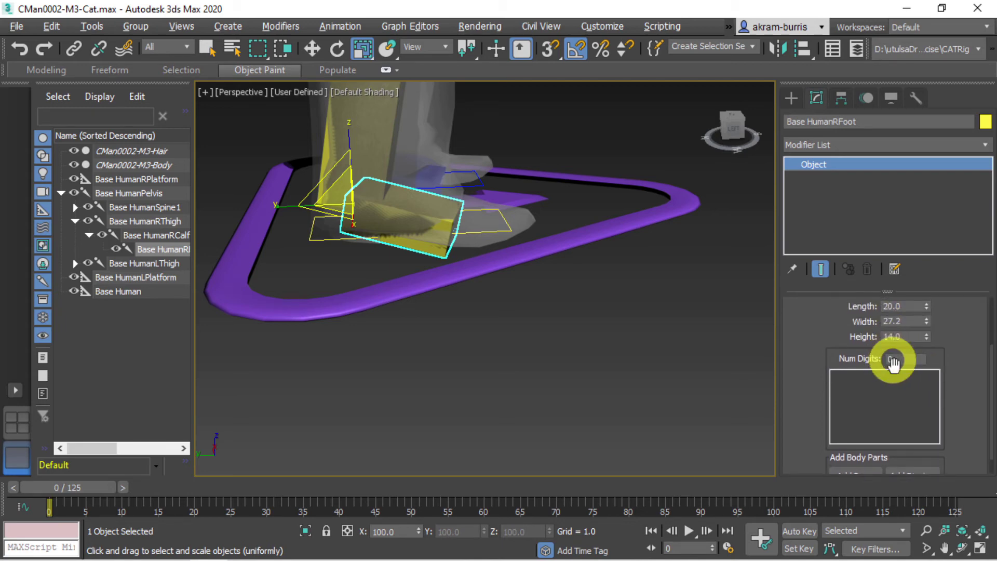
pyautogui.click(896, 359)
pyautogui.doubleClick(900, 359)
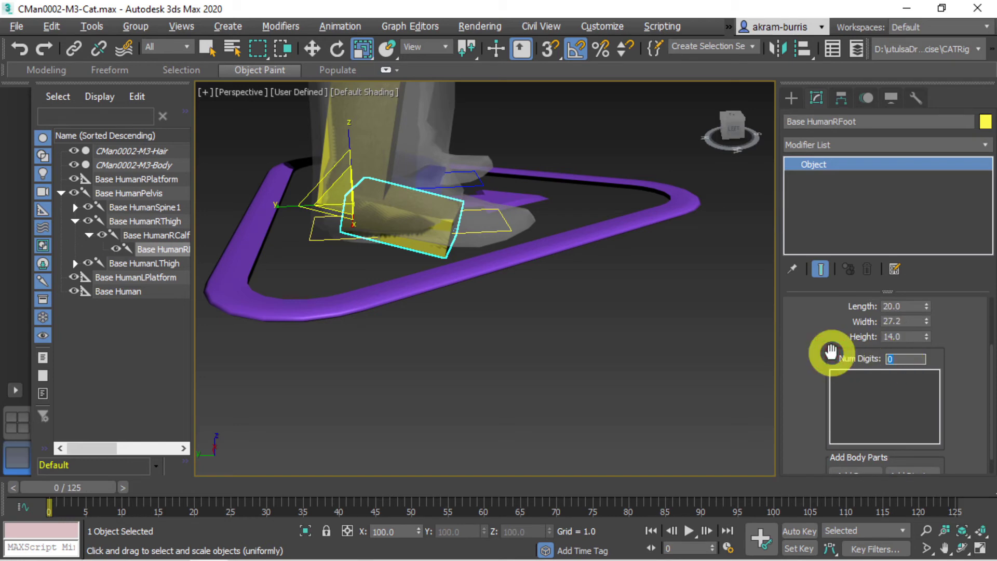
pyautogui.write('1')
pyautogui.press('Return')
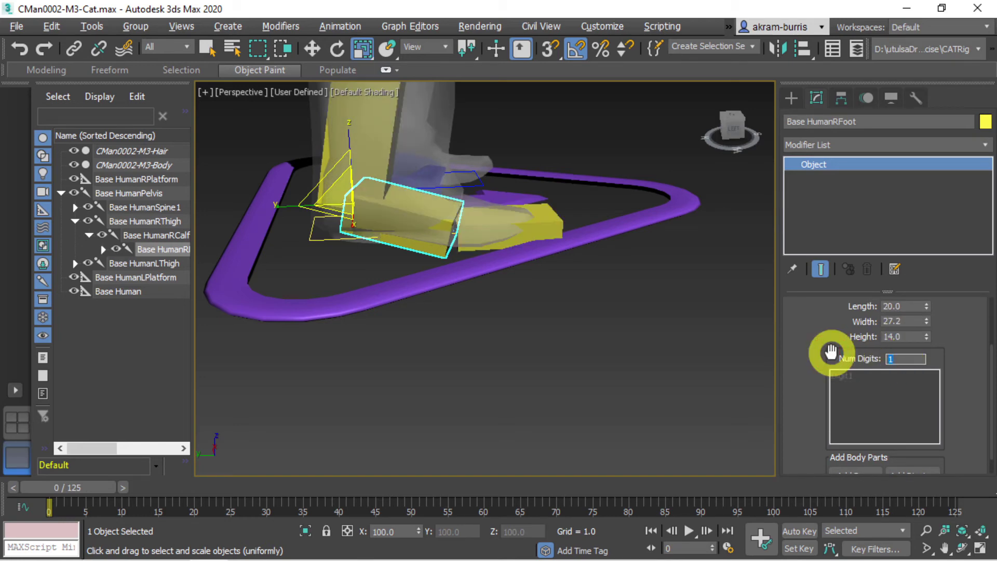
# - Check both segments of the right toe digit and reduce the digit's bone count to 1
pyautogui.press('q')
pyautogui.scroll(3, 924, 334)
pyautogui.scroll(-2, 919, 356)
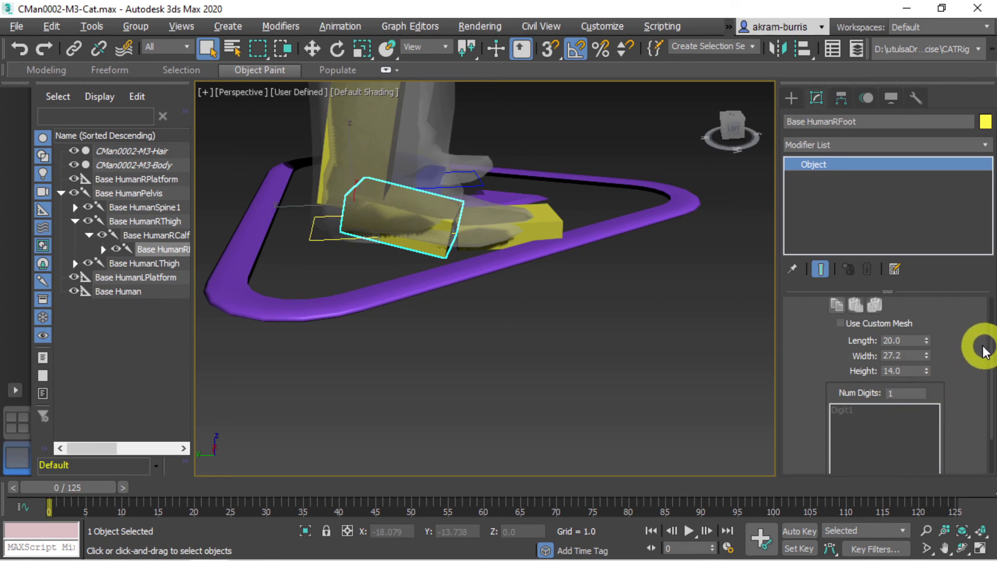
pyautogui.click(473, 234)
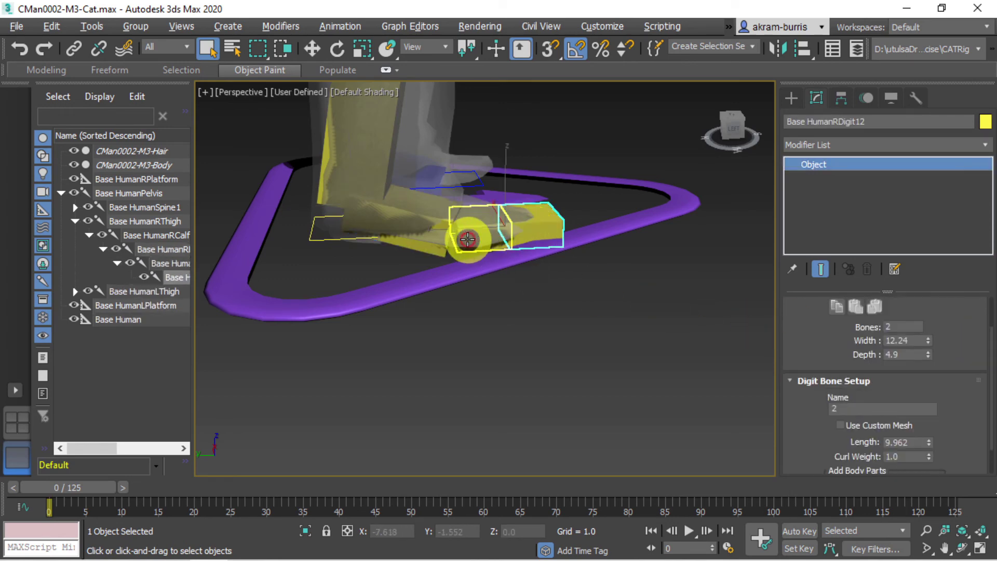
pyautogui.click(494, 228)
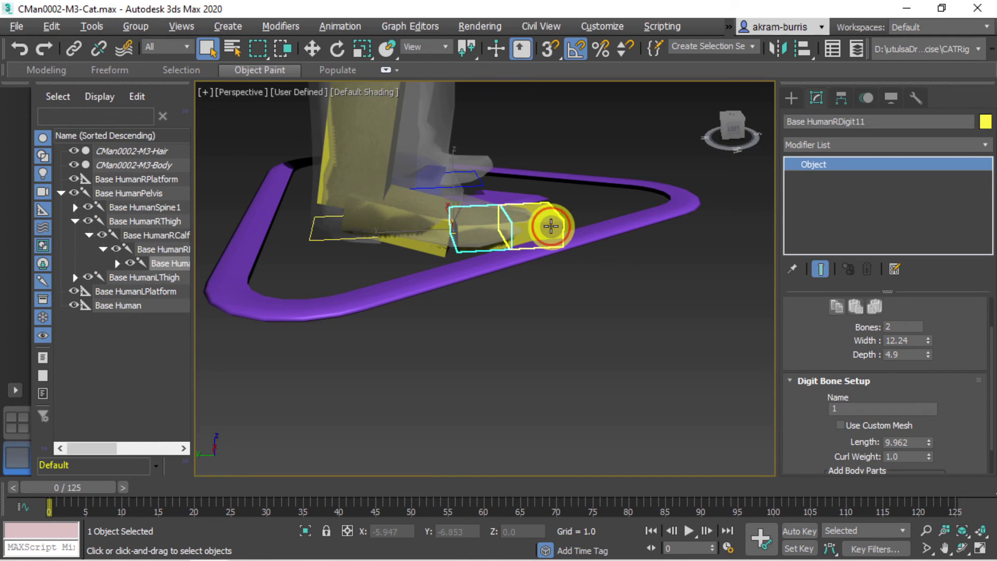
pyautogui.click(551, 226)
pyautogui.click(465, 239)
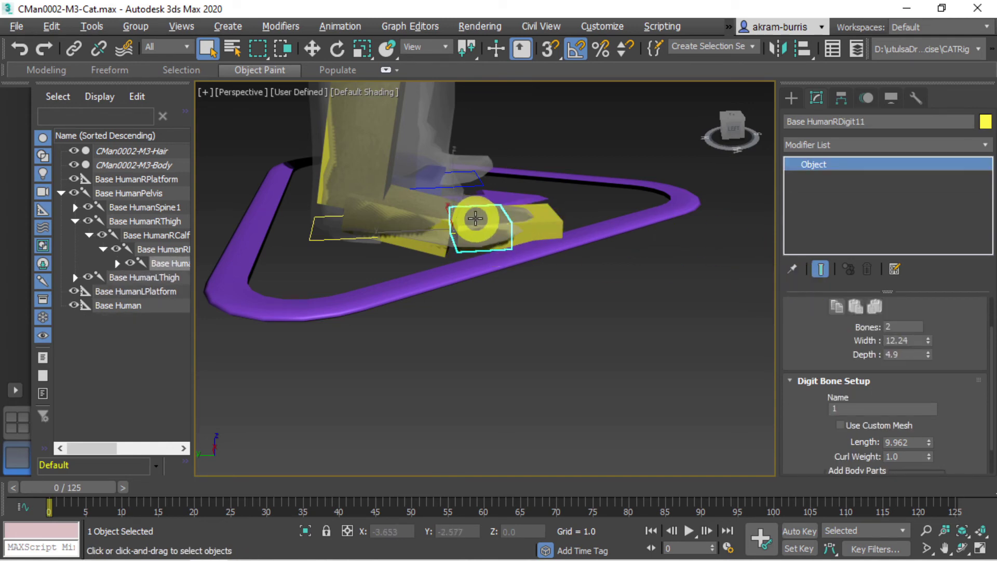
pyautogui.click(896, 326)
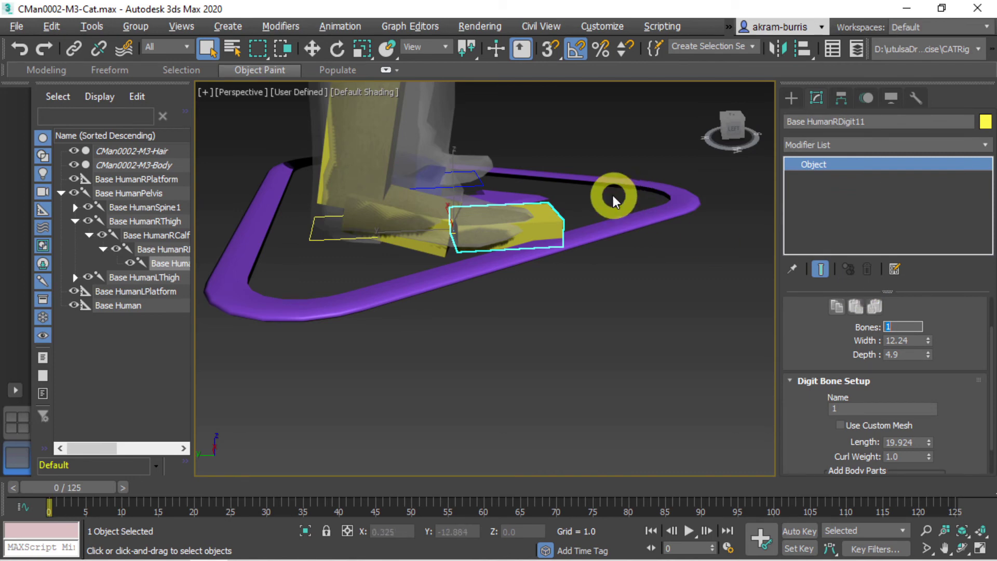
# - Shorten the right toe bone to a length of about 12.7 and scale the right foot bone down to a length of about 18.3
pyautogui.click(363, 49)
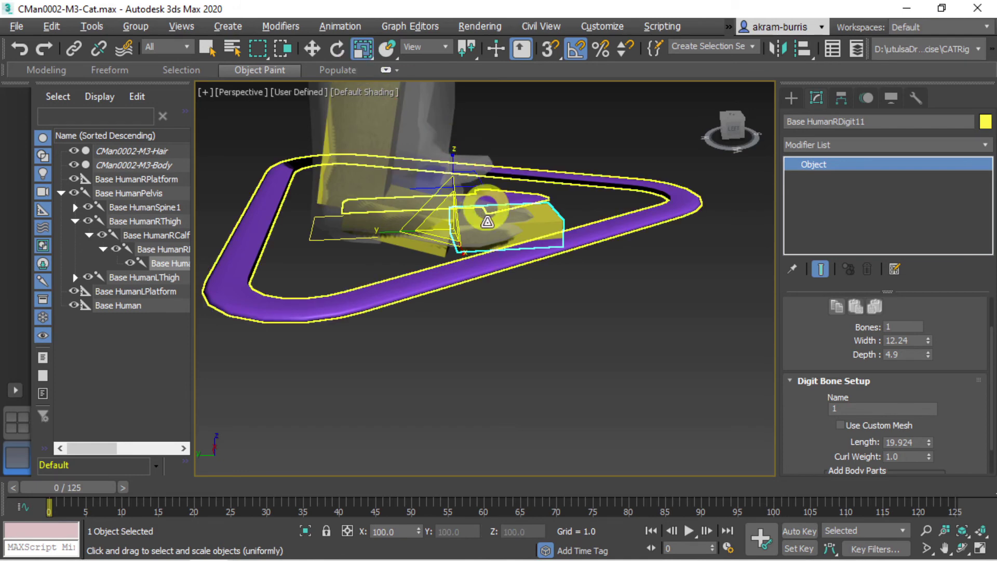
pyautogui.moveTo(395, 237); pyautogui.dragTo(429, 232)
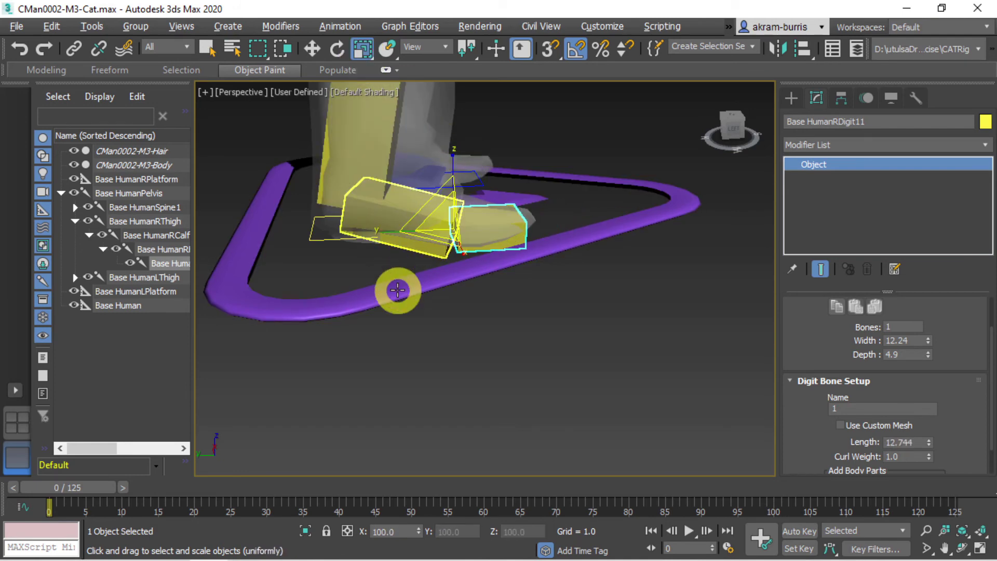
pyautogui.click(382, 216)
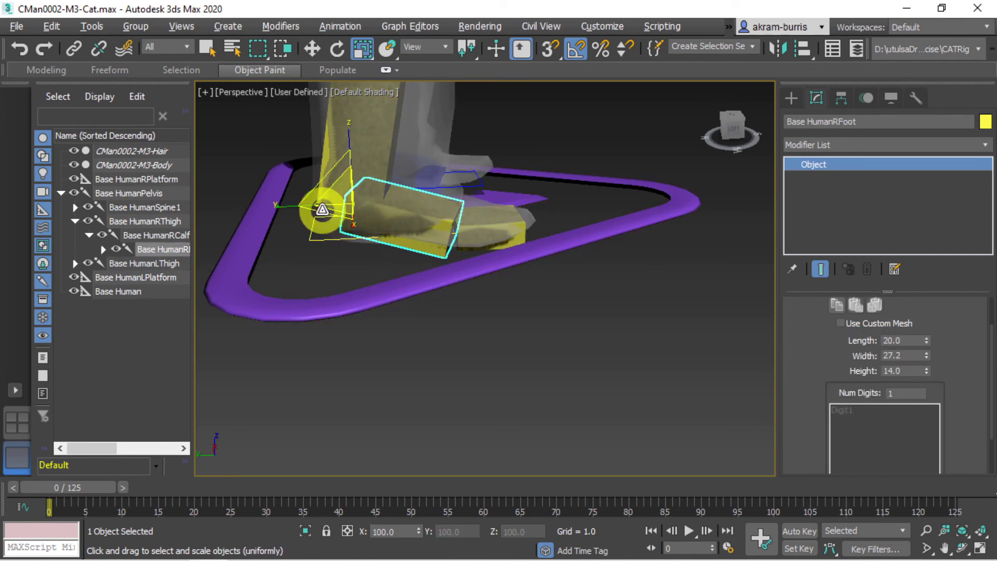
pyautogui.moveTo(294, 204); pyautogui.dragTo(302, 206)
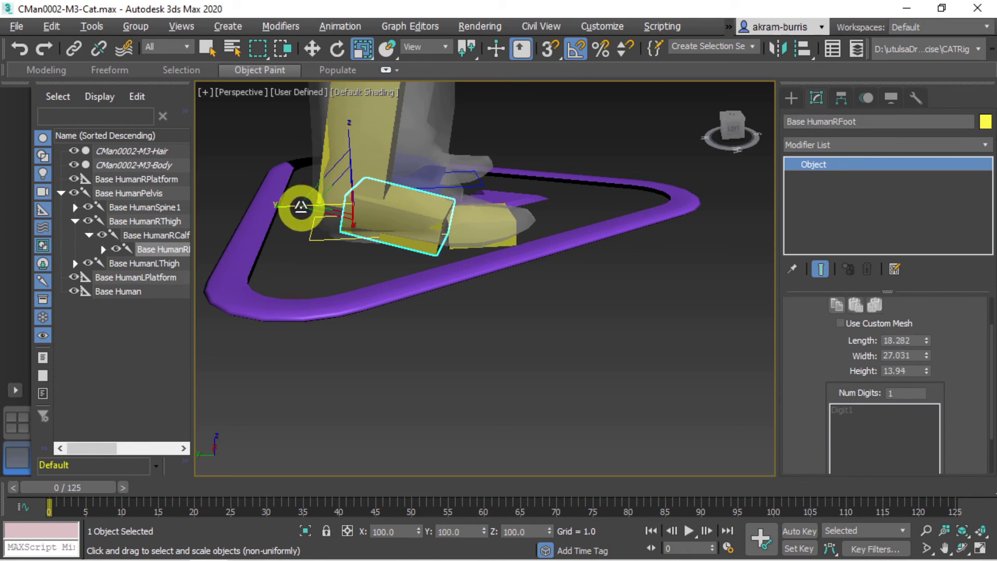
# - Rotate the right foot bone to slope more steeply toward the toes and move it to about Y 4.9, Z 3.2
pyautogui.click(312, 49)
pyautogui.click(352, 151)
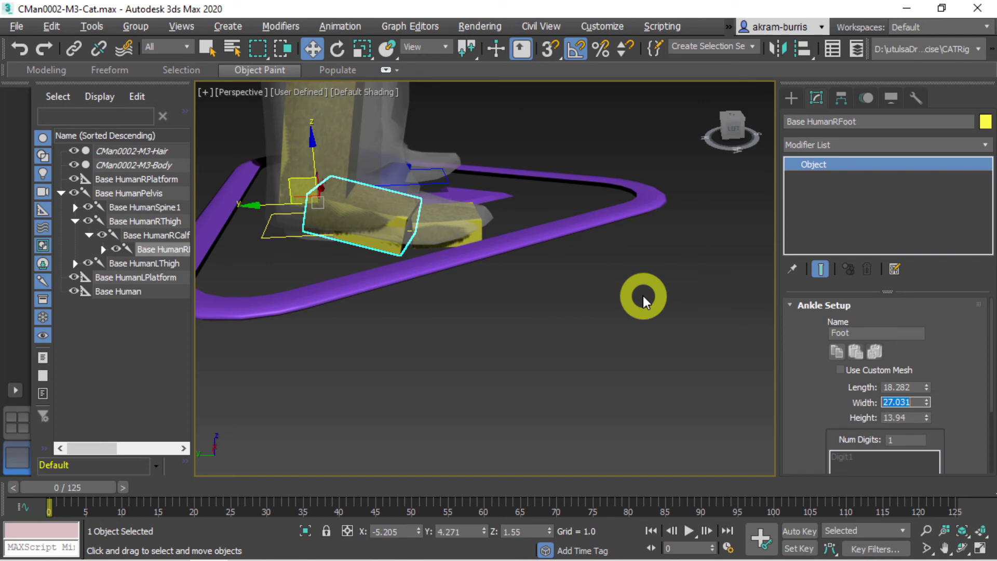
pyautogui.click(337, 49)
pyautogui.moveTo(343, 163); pyautogui.dragTo(355, 167)
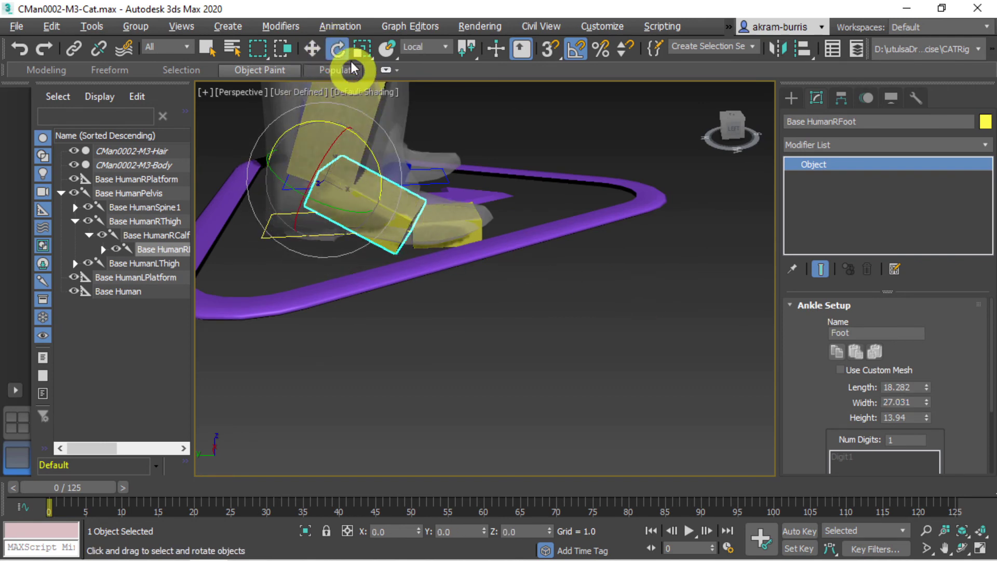
pyautogui.click(312, 48)
pyautogui.moveTo(318, 134); pyautogui.dragTo(472, 221)
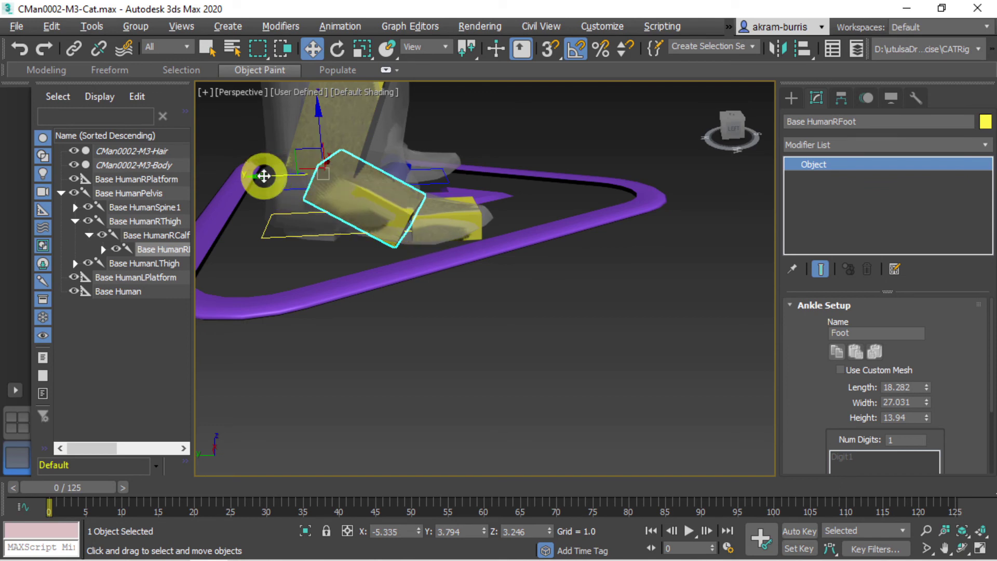
pyautogui.moveTo(264, 175); pyautogui.dragTo(244, 178)
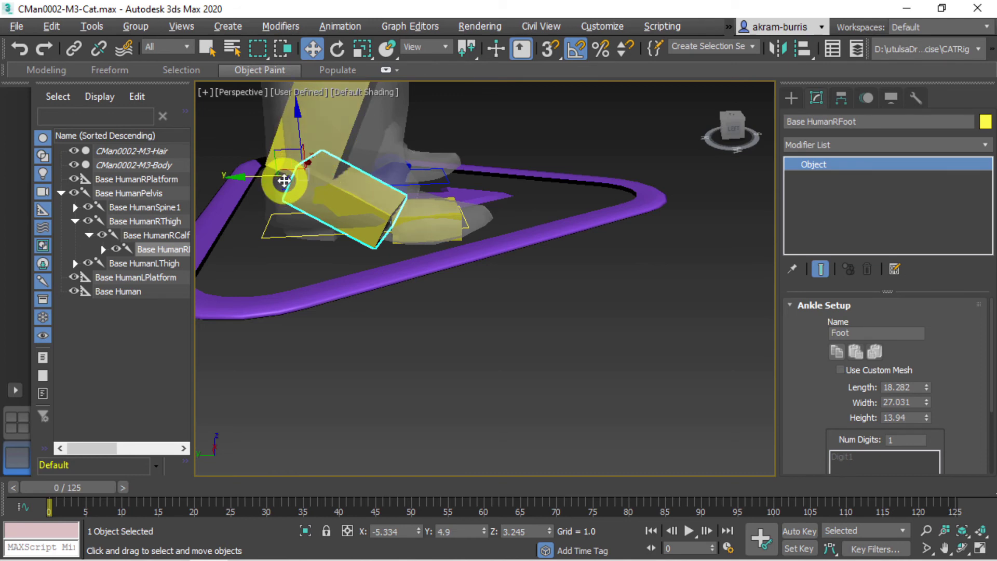
# - Move the right calf bone (Base HumanRCalf) backward along Y to straighten the bent knee inside the leg mesh
pyautogui.click(962, 548)
pyautogui.moveTo(469, 177); pyautogui.dragTo(414, 287)
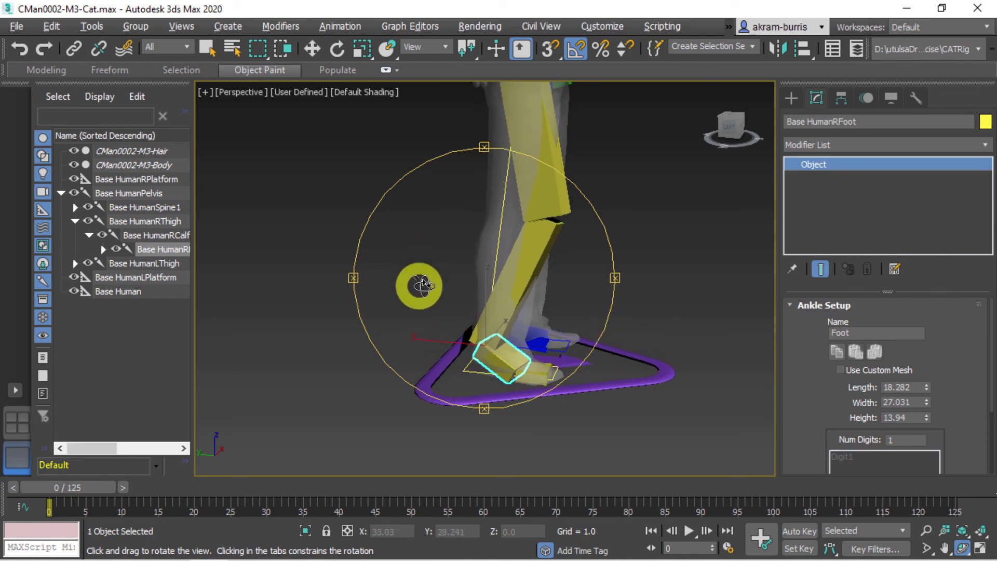
pyautogui.rightClick(550, 288)
pyautogui.click(532, 257)
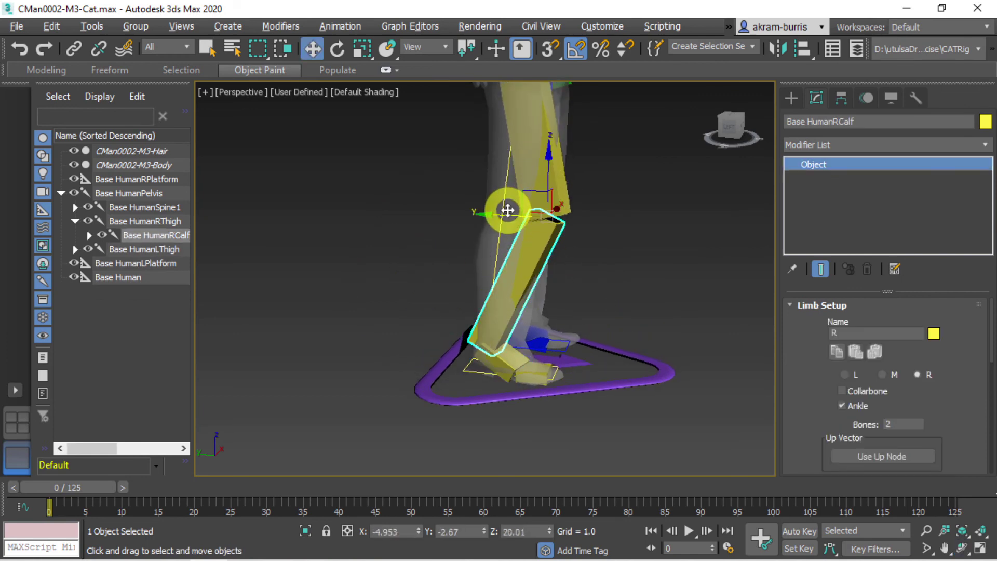
pyautogui.moveTo(507, 211); pyautogui.dragTo(477, 212)
pyautogui.click(653, 284)
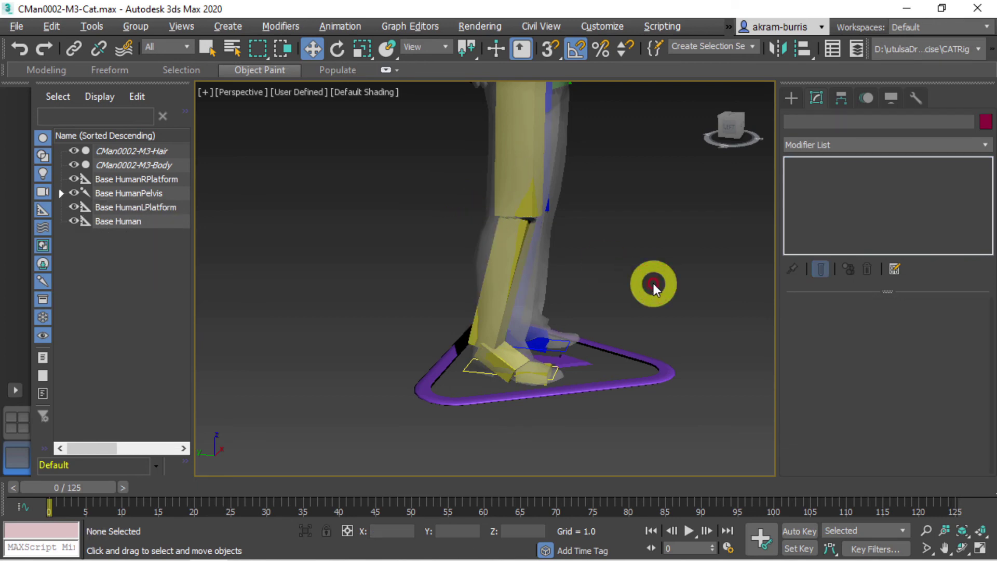
# - Examine the fit of the right toe, foot and calf bones inside the leg mesh from the front
pyautogui.moveTo(957, 557)
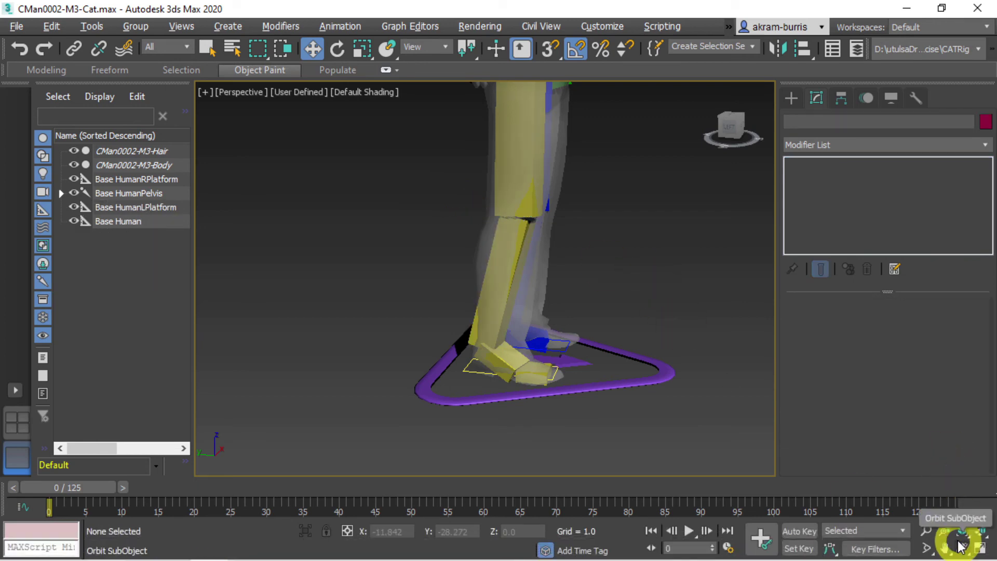
pyautogui.click(963, 548)
pyautogui.moveTo(556, 338); pyautogui.dragTo(474, 351)
pyautogui.rightClick(527, 374)
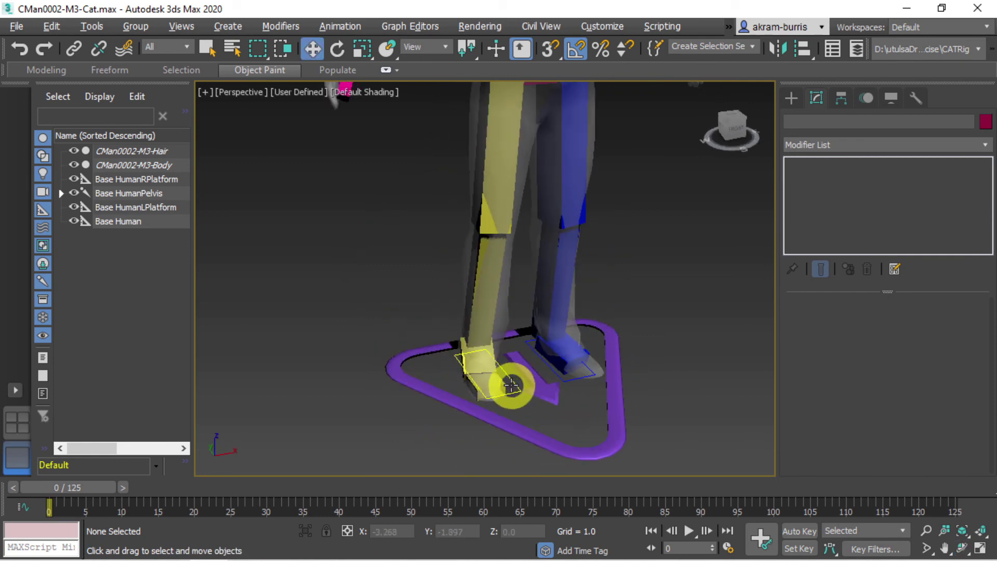
pyautogui.click(497, 385)
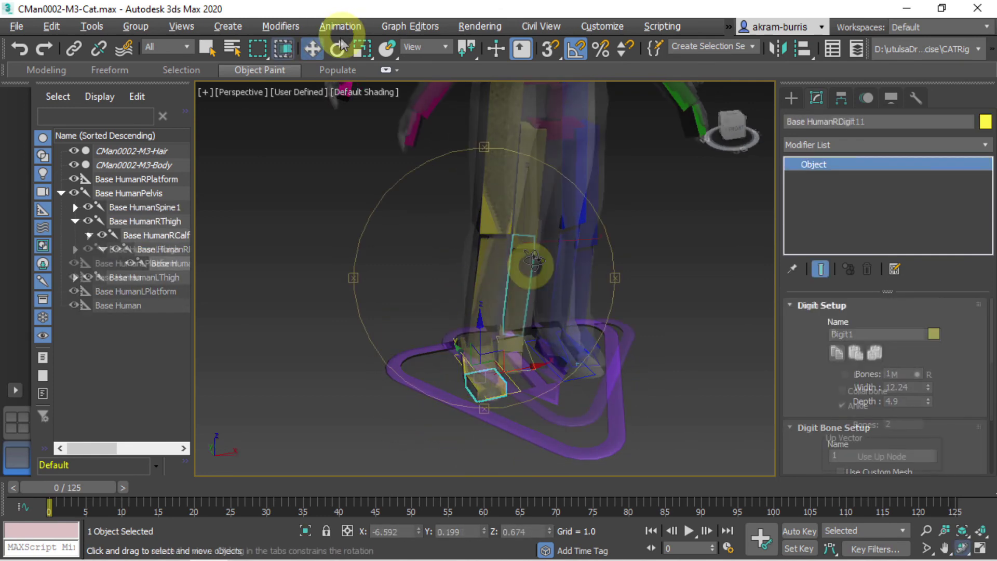
pyautogui.moveTo(533, 260); pyautogui.dragTo(438, 285)
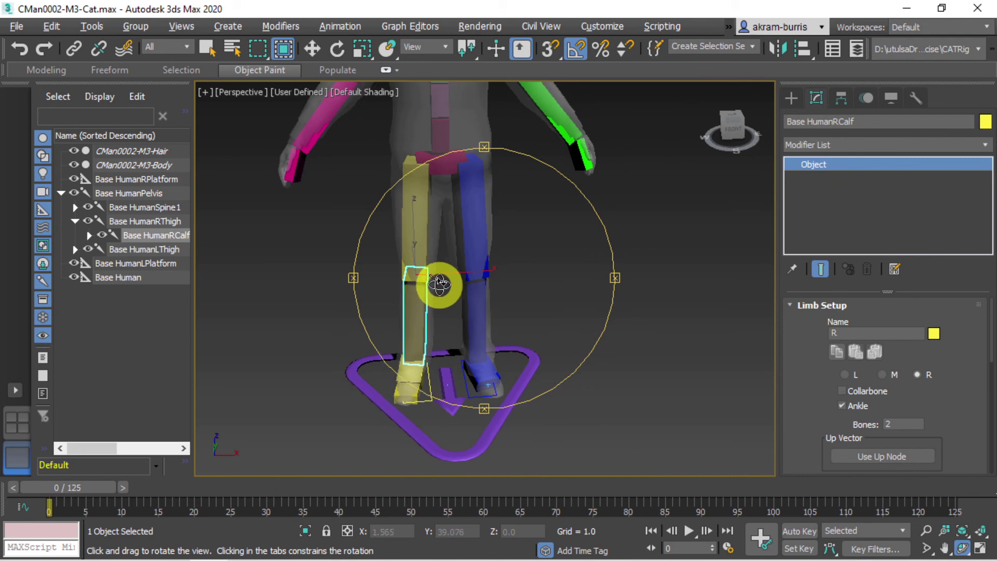
pyautogui.scroll(5, 439, 284)
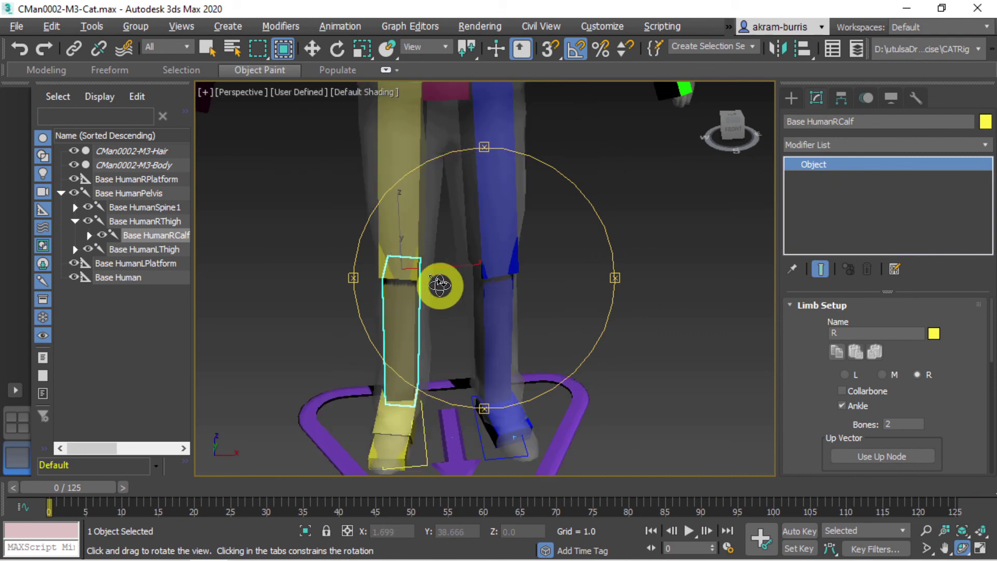
pyautogui.scroll(-4, 439, 285)
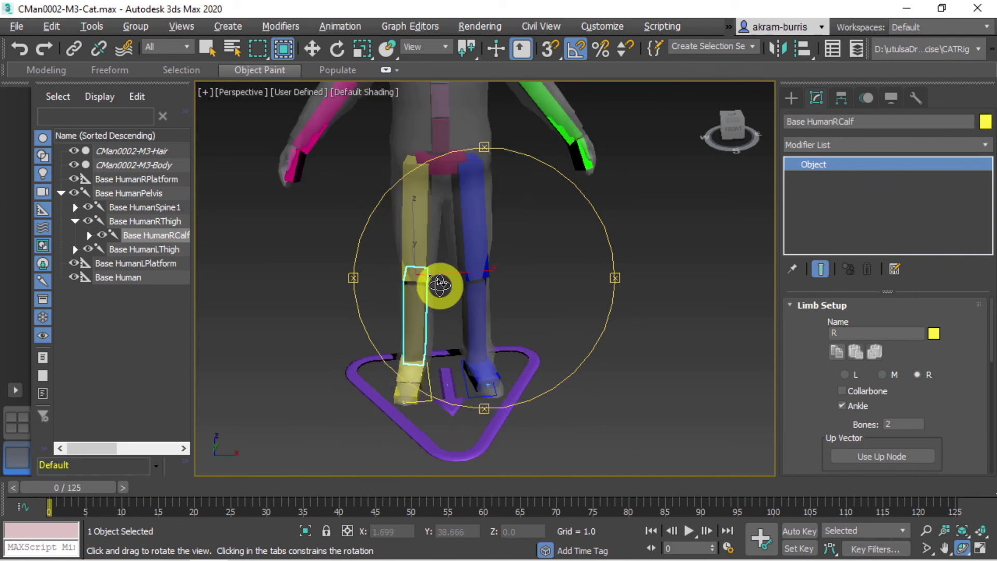
# - Copy the limb settings of the right leg from its thigh bone and paste them mirrored onto the left leg
pyautogui.press('w')
pyautogui.click(473, 221)
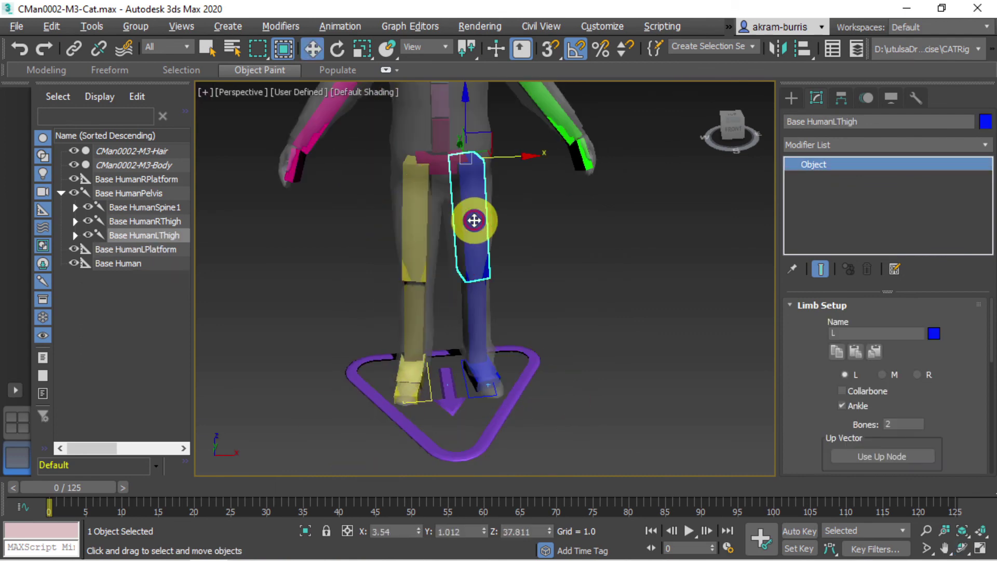
pyautogui.click(410, 215)
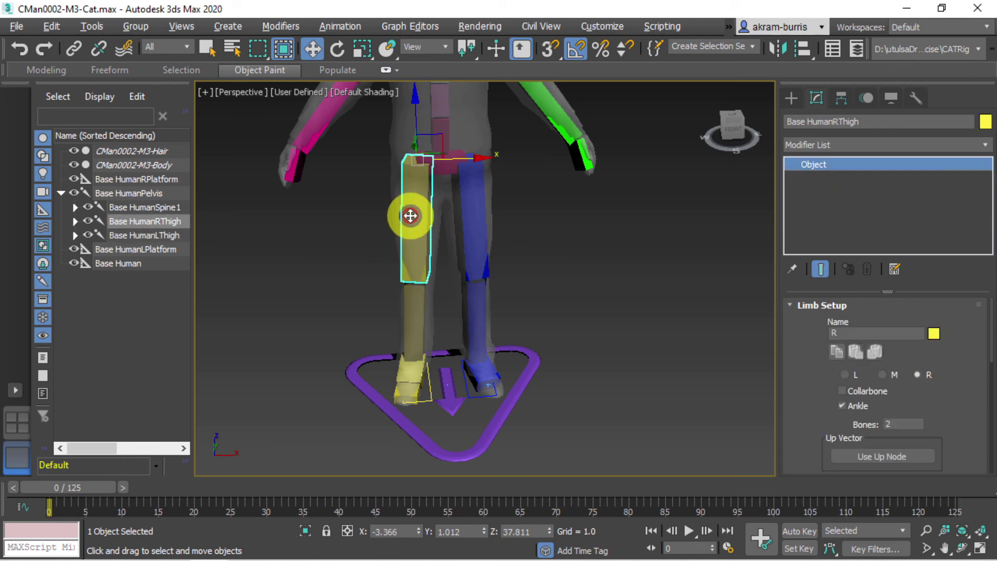
pyautogui.click(833, 350)
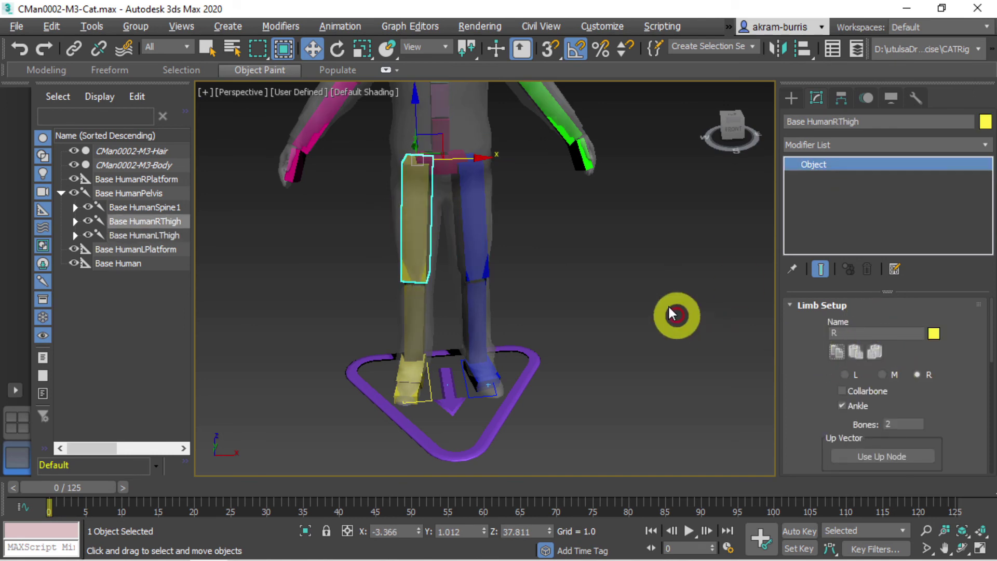
pyautogui.click(476, 237)
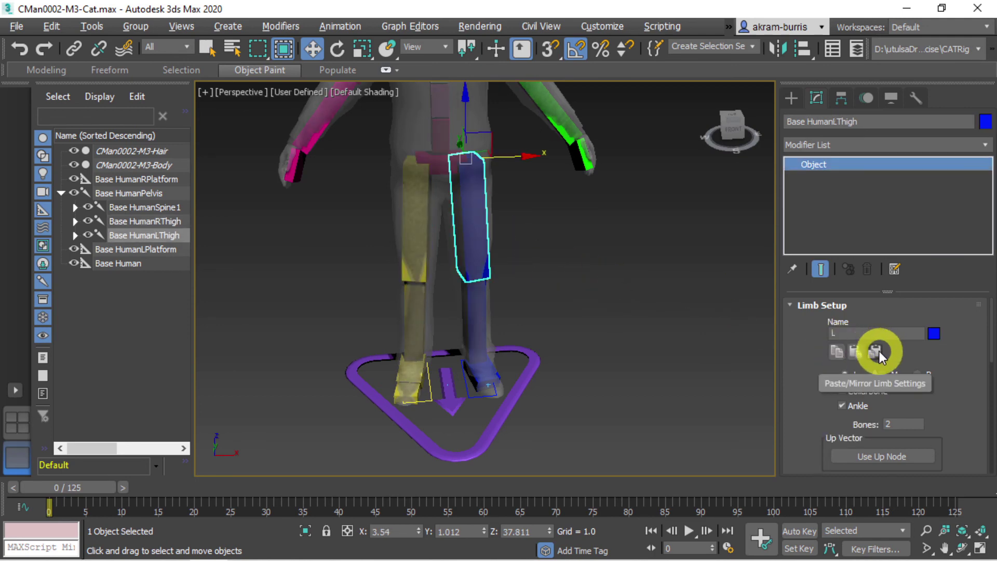
pyautogui.click(878, 351)
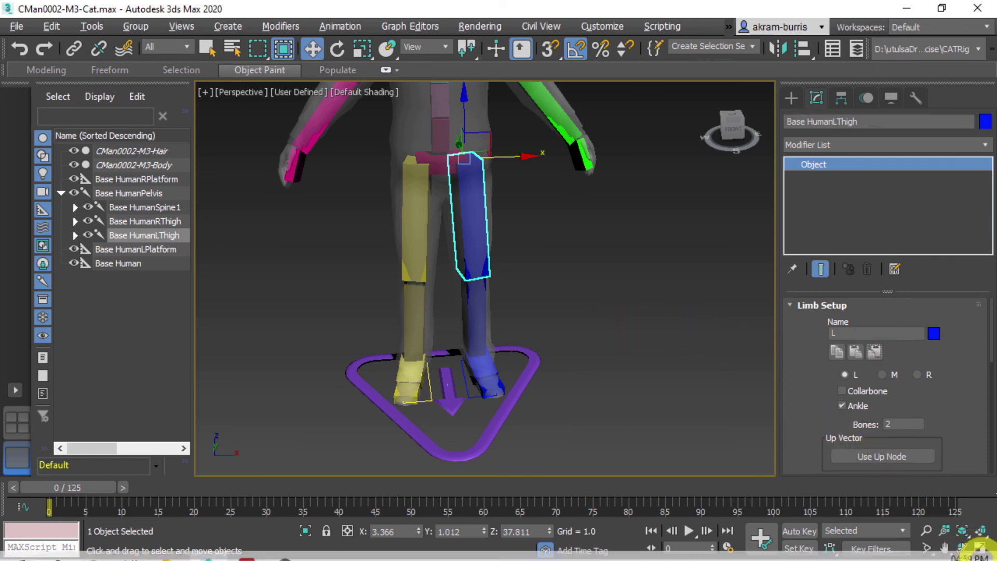
pyautogui.click(962, 547)
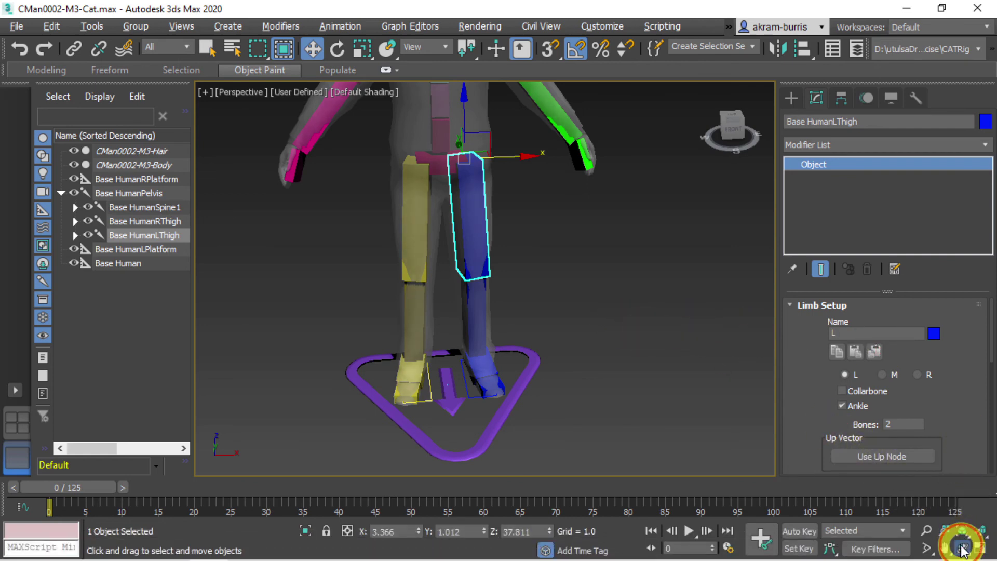
pyautogui.moveTo(541, 328); pyautogui.dragTo(572, 316)
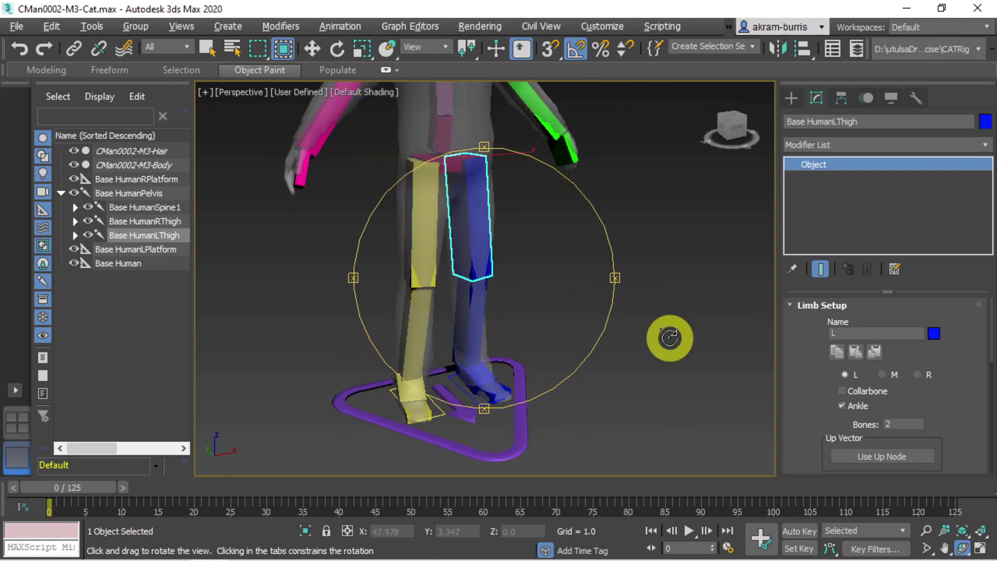
pyautogui.press('w')
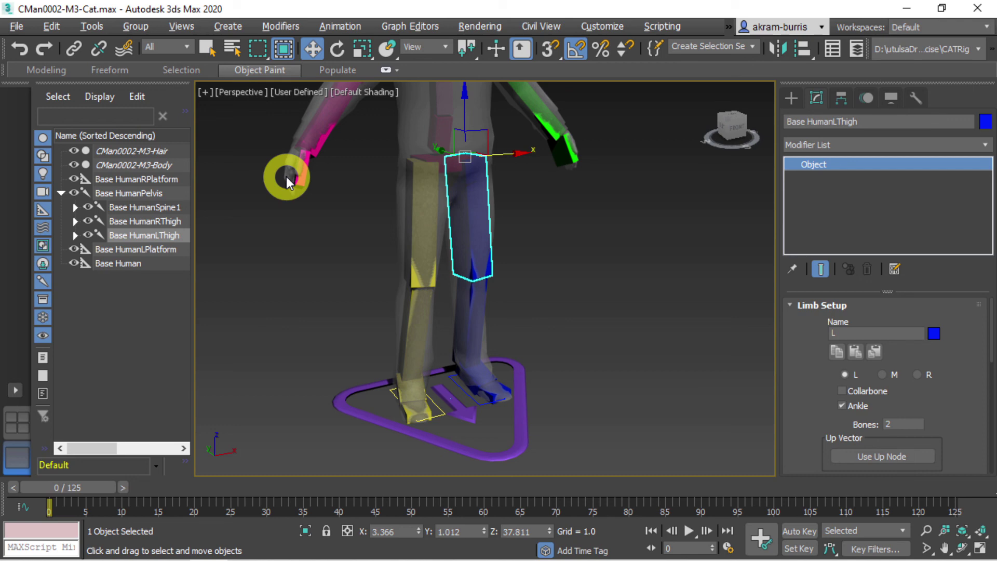
# - Move the right palm bone (Base HumanRPalm) outward along X to about -20.3 so it sits inside the hand mesh
pyautogui.moveTo(286, 180); pyautogui.dragTo(335, 291, button='middle')
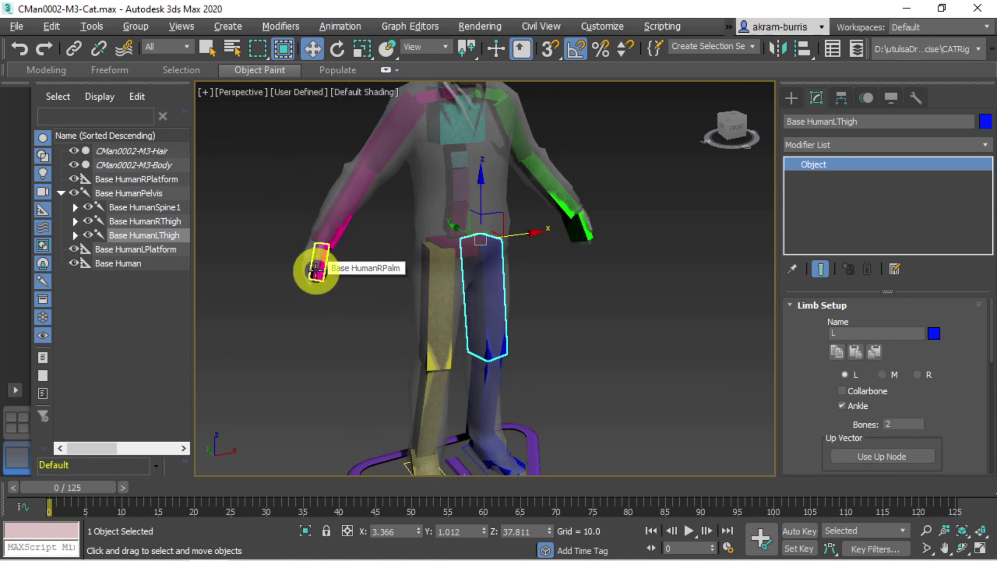
pyautogui.click(315, 270)
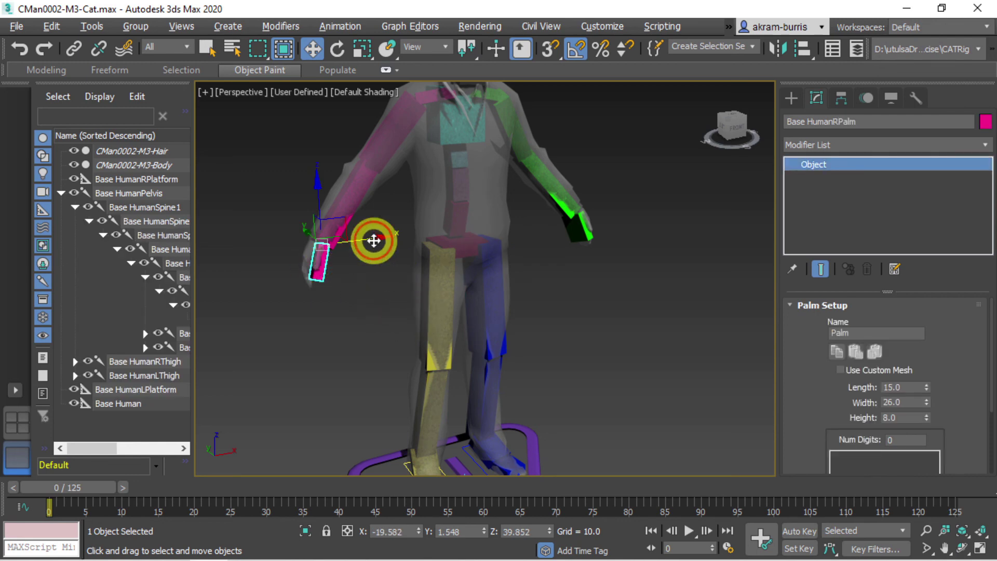
pyautogui.moveTo(374, 241); pyautogui.dragTo(369, 240)
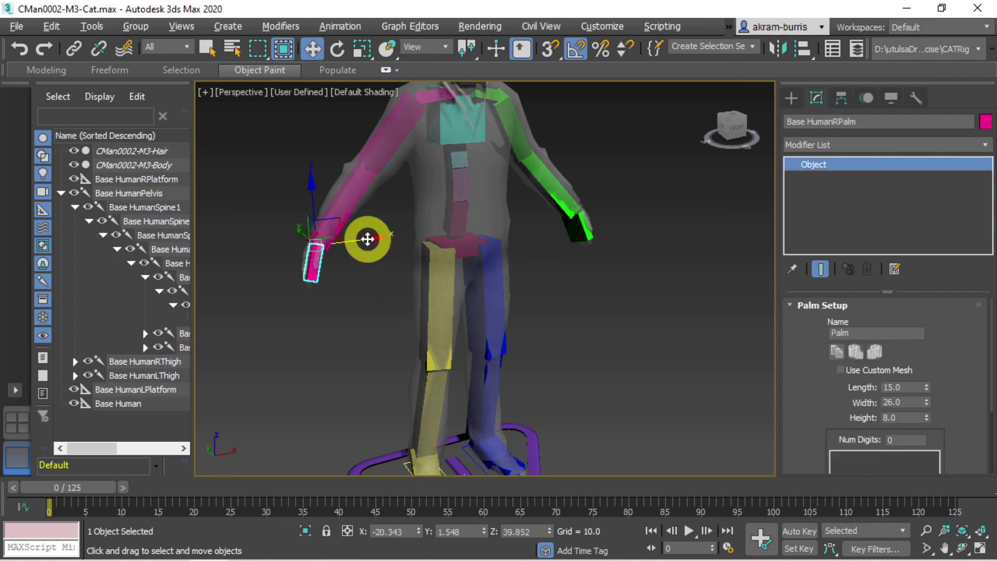
# - Open the number of digits of the right palm bone for editing
pyautogui.moveTo(351, 287); pyautogui.dragTo(352, 335, button='middle')
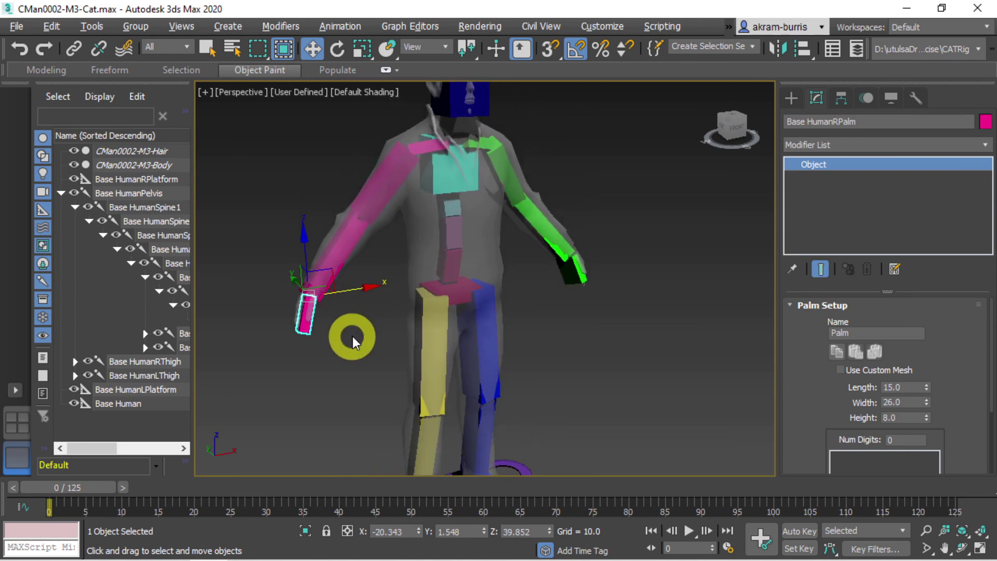
pyautogui.click(963, 548)
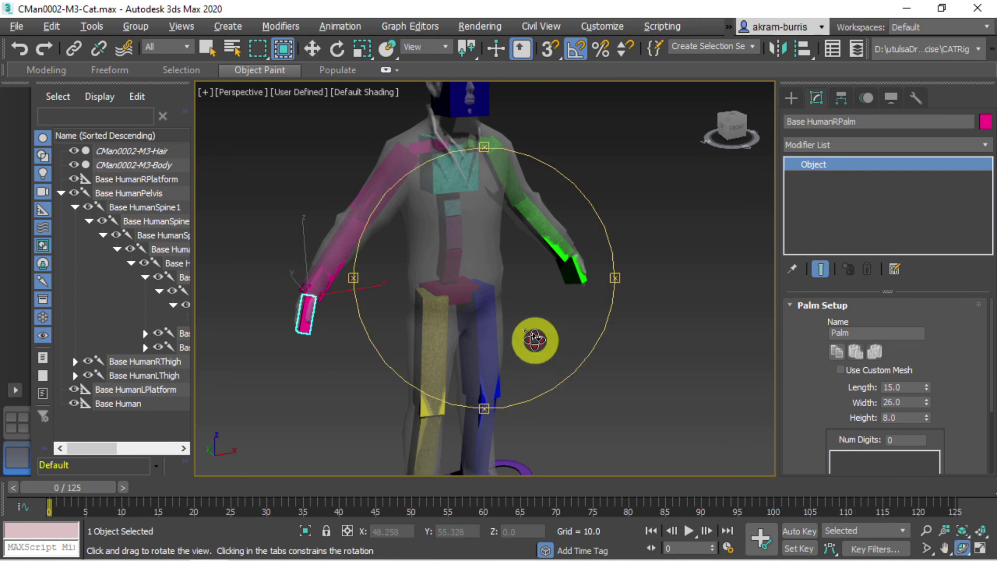
pyautogui.moveTo(535, 339); pyautogui.dragTo(457, 317)
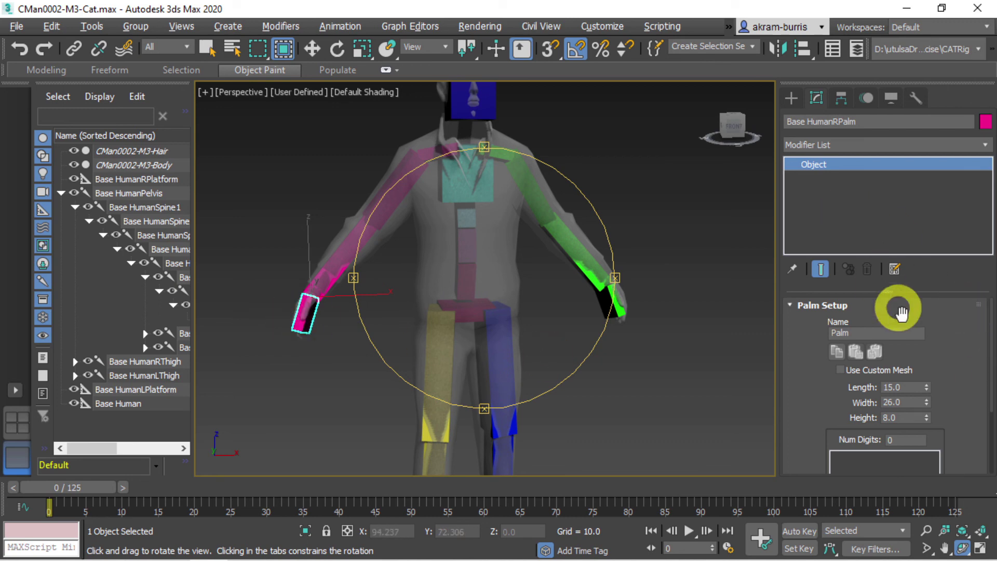
pyautogui.scroll(-3, 934, 342)
pyautogui.click(911, 394)
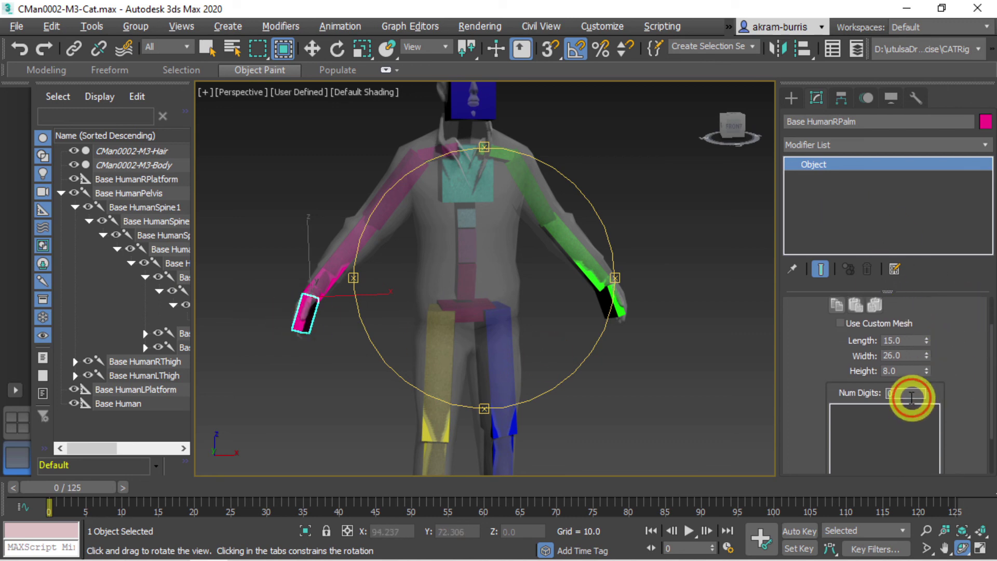